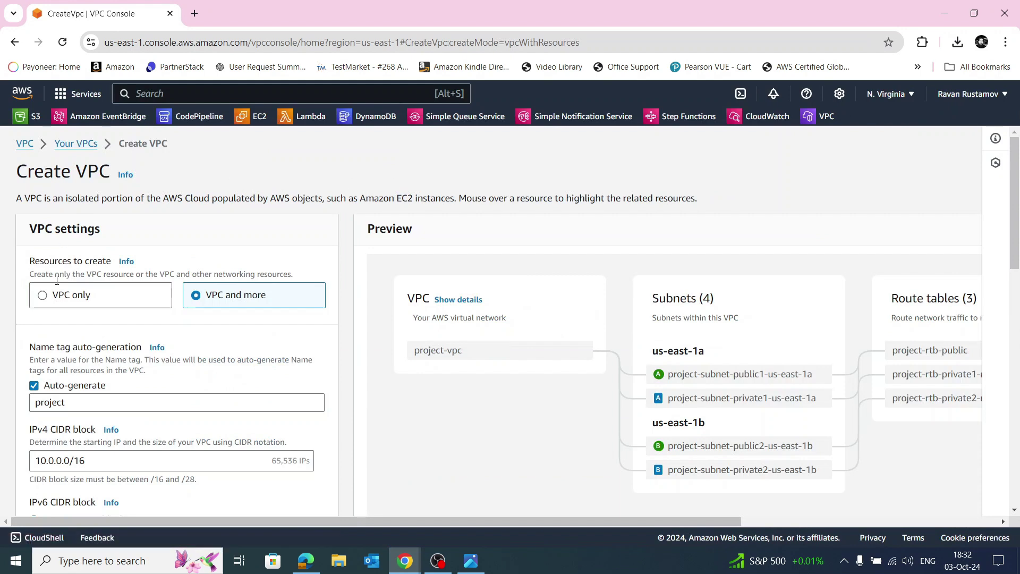
# Step: Choose to create only the VPC resource and set its name tag to VPC-TEST
pyautogui.click(57, 296)
pyautogui.click(133, 357)
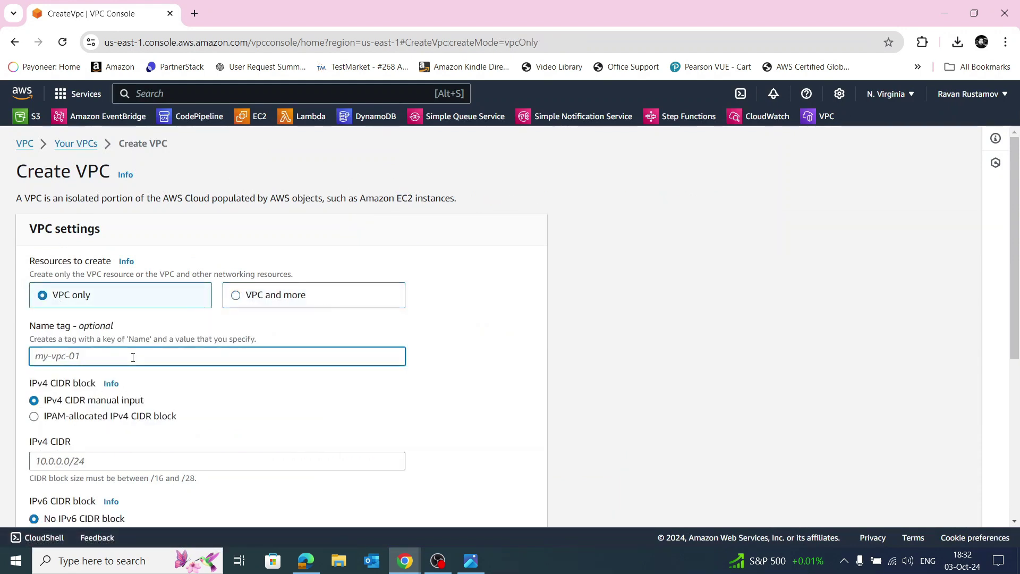
pyautogui.write('VPC-TEST')
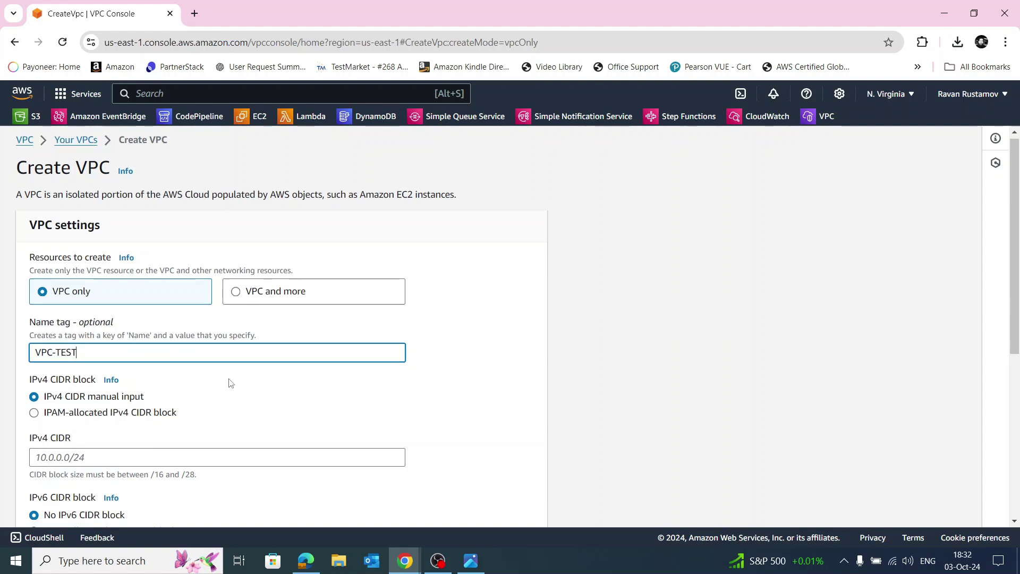
# Step: Set the IPv4 CIDR to 10.0.0.0/16, create the VPC and dismiss the notification
pyautogui.scroll(-2, 91, 326)
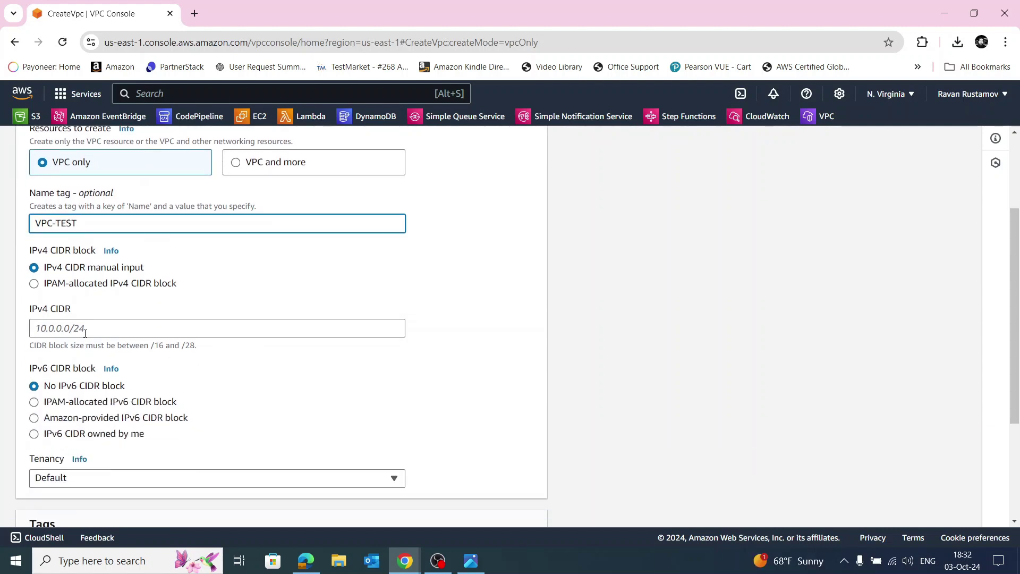
pyautogui.click(85, 329)
pyautogui.write('10.0.0.0')
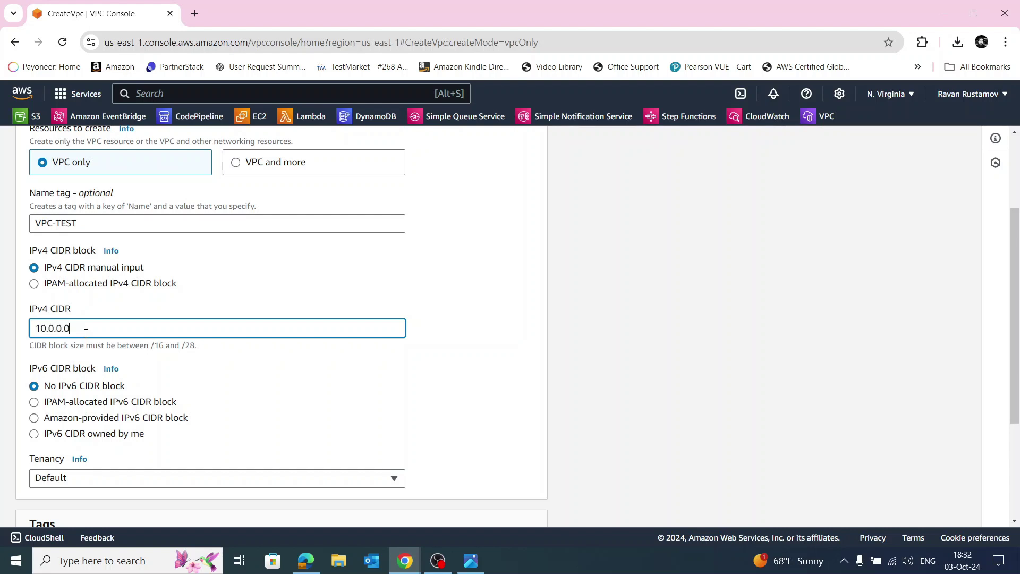
pyautogui.write('/16')
pyautogui.click(485, 316)
pyautogui.scroll(-3, 496, 323)
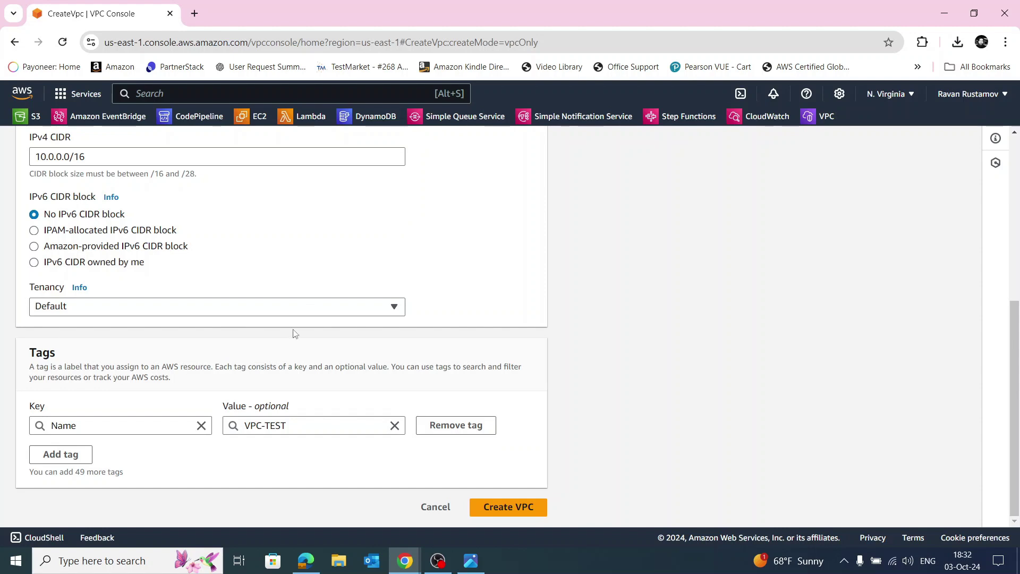
pyautogui.click(515, 513)
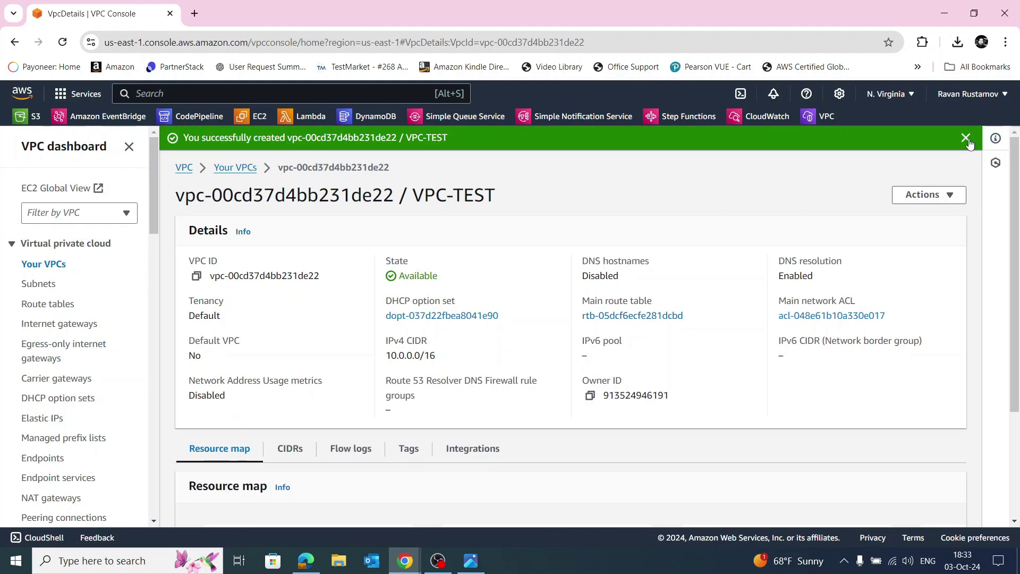
pyautogui.click(975, 138)
# Step: Start creating a new subnet and choose VPC-TEST as its VPC
pyautogui.click(38, 284)
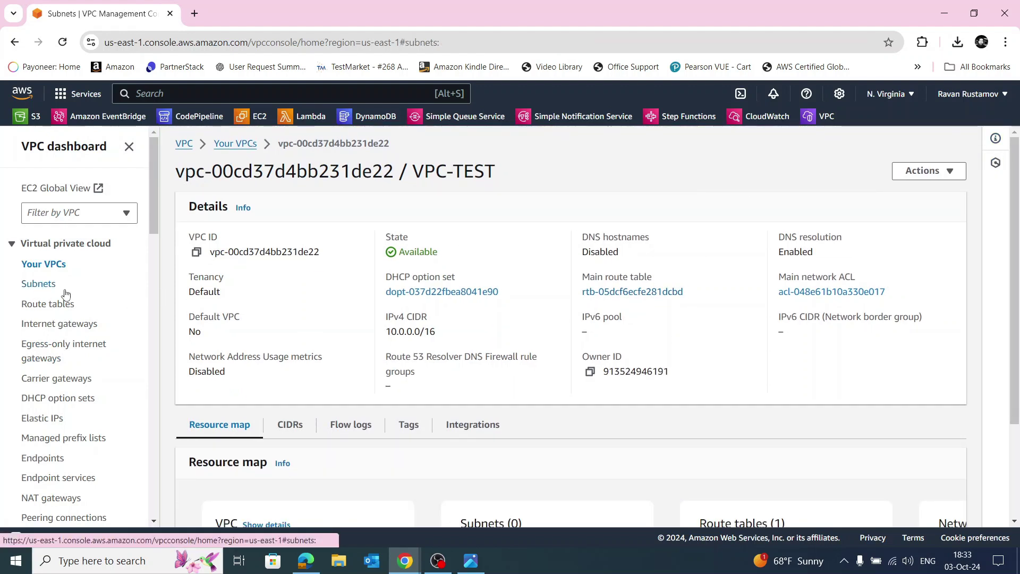
pyautogui.click(905, 144)
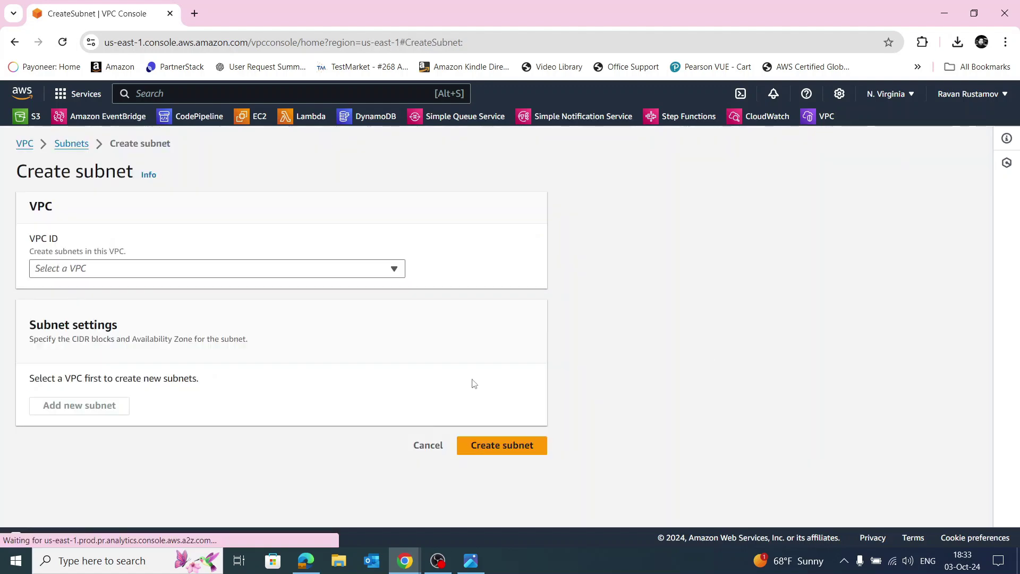
pyautogui.click(265, 269)
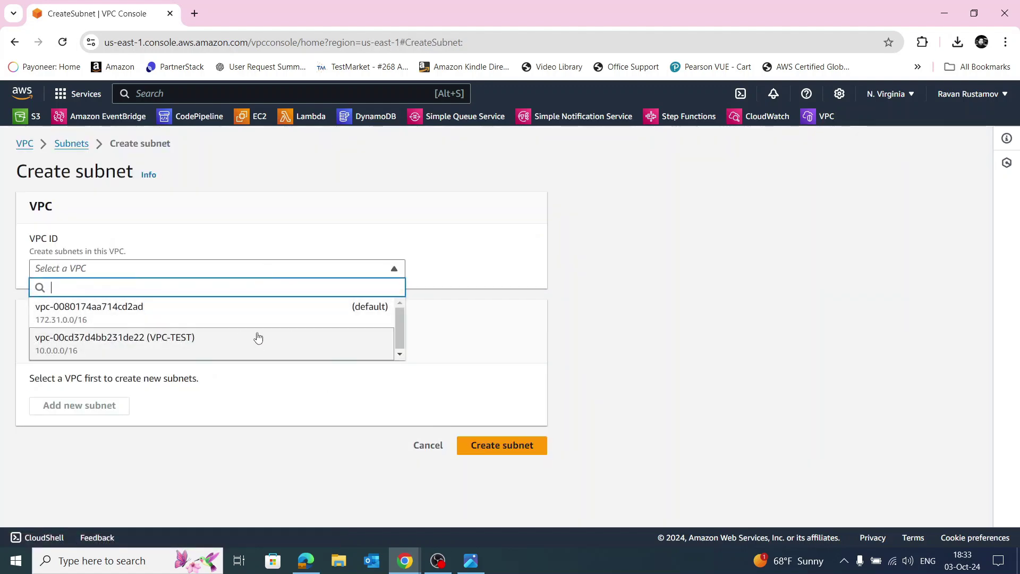
pyautogui.click(231, 352)
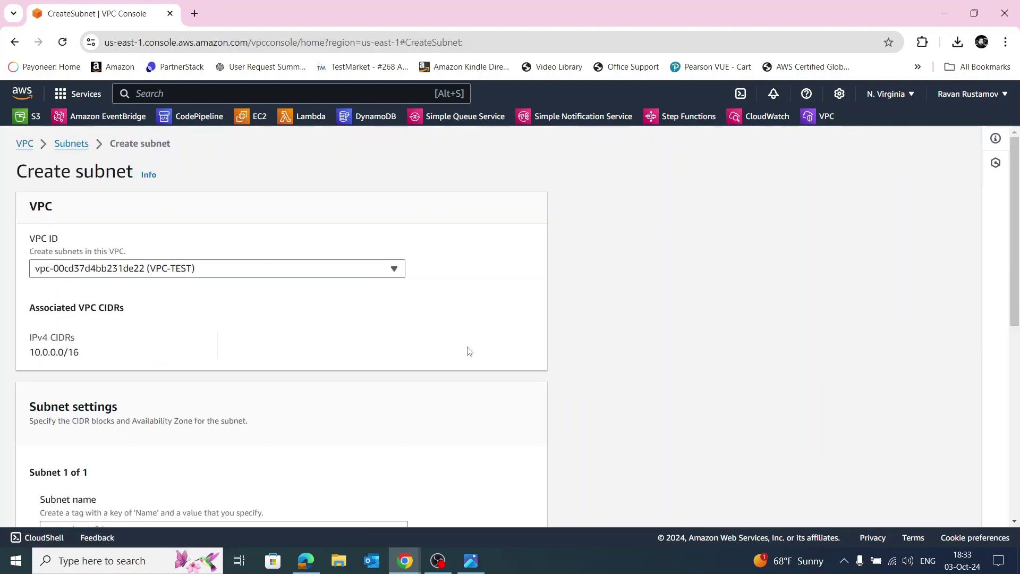
# Step: Name the subnet Test-R53-Sub and place it in the us-east-1a availability zone
pyautogui.scroll(-2, 460, 343)
pyautogui.scroll(-1, 460, 342)
pyautogui.click(169, 332)
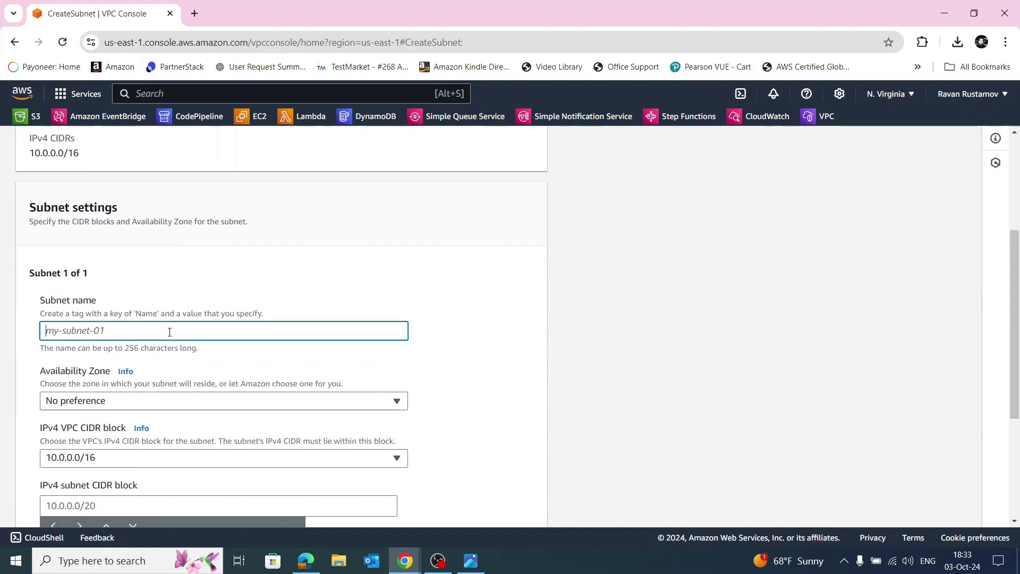
pyautogui.write('Test-')
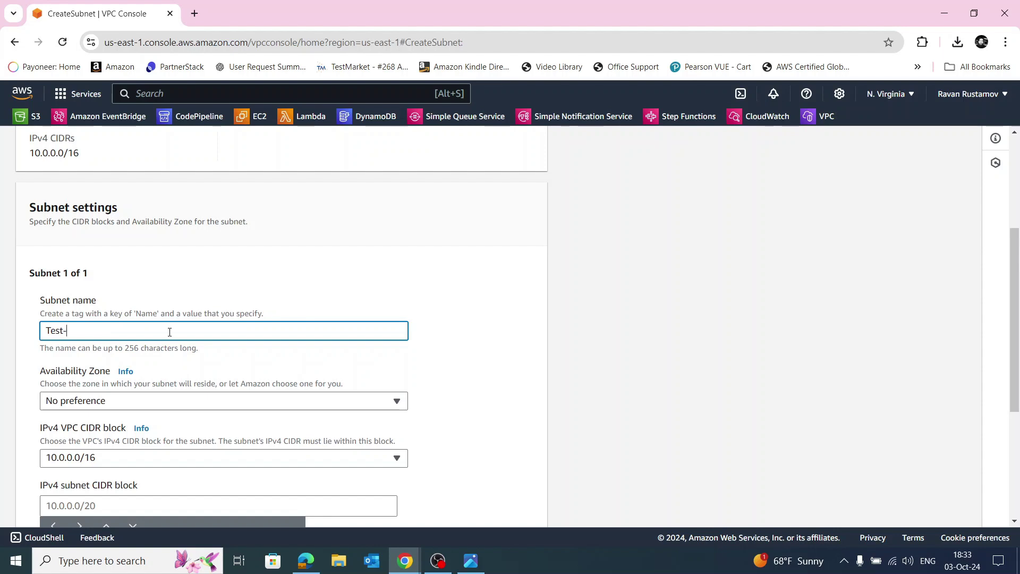
pyautogui.write('R53-Sub')
pyautogui.click(430, 358)
pyautogui.scroll(-3, 431, 359)
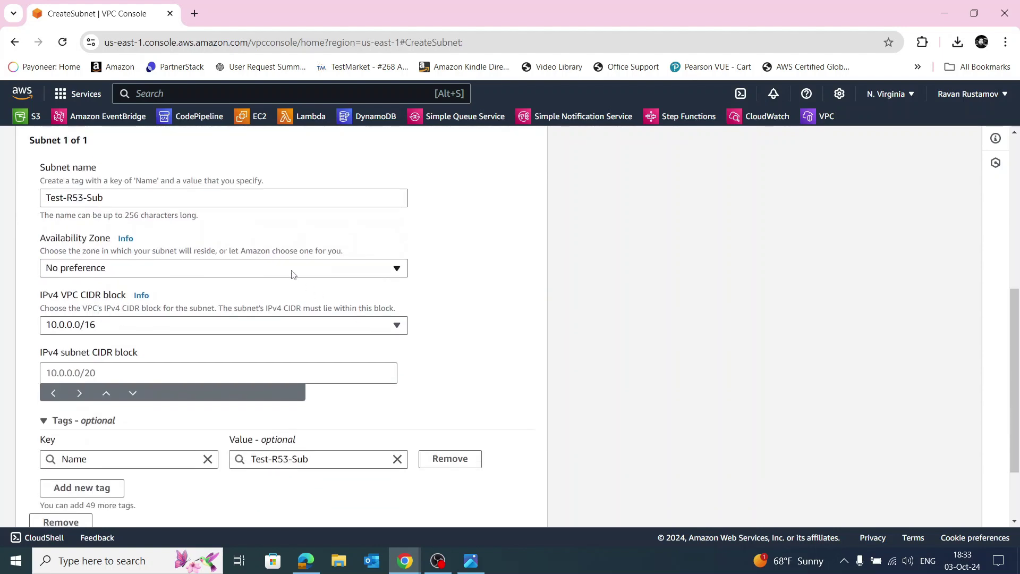
pyautogui.click(271, 271)
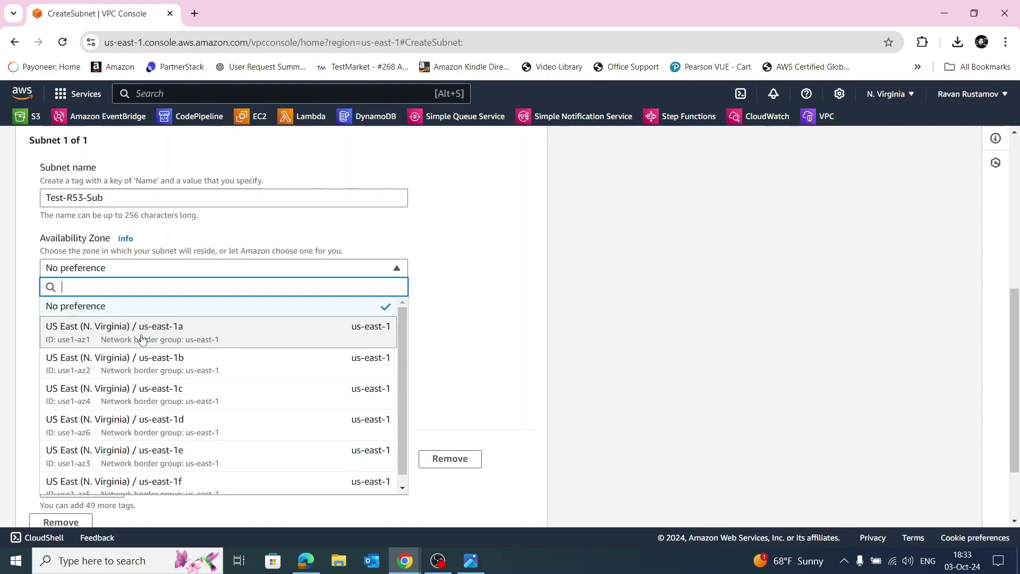
pyautogui.click(242, 338)
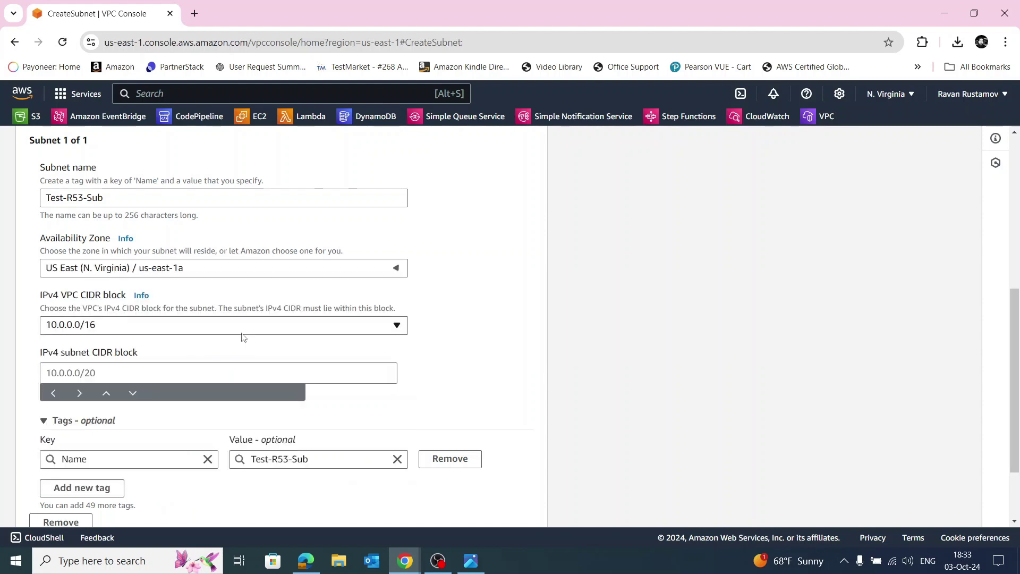
# Step: Set the IPv4 subnet CIDR block to 10.0.1.0/24 and create the subnet
pyautogui.click(146, 376)
pyautogui.write('10.')
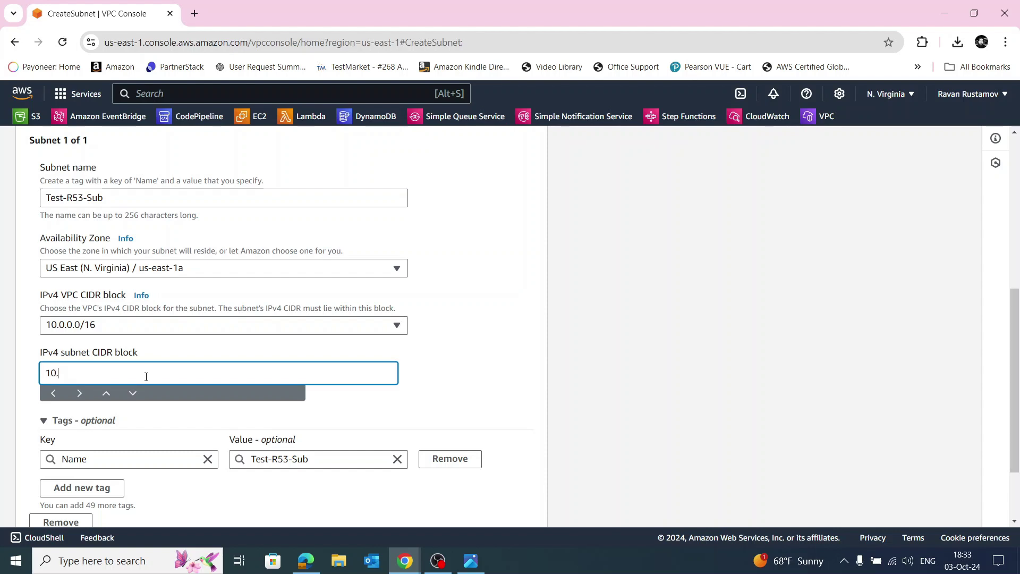
pyautogui.write('0.1.0')
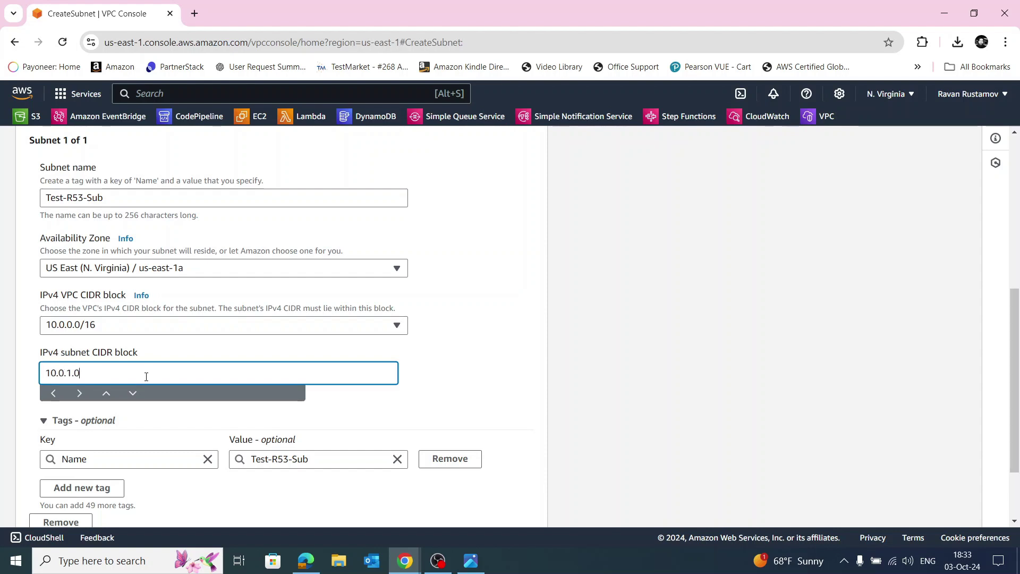
pyautogui.write('/24')
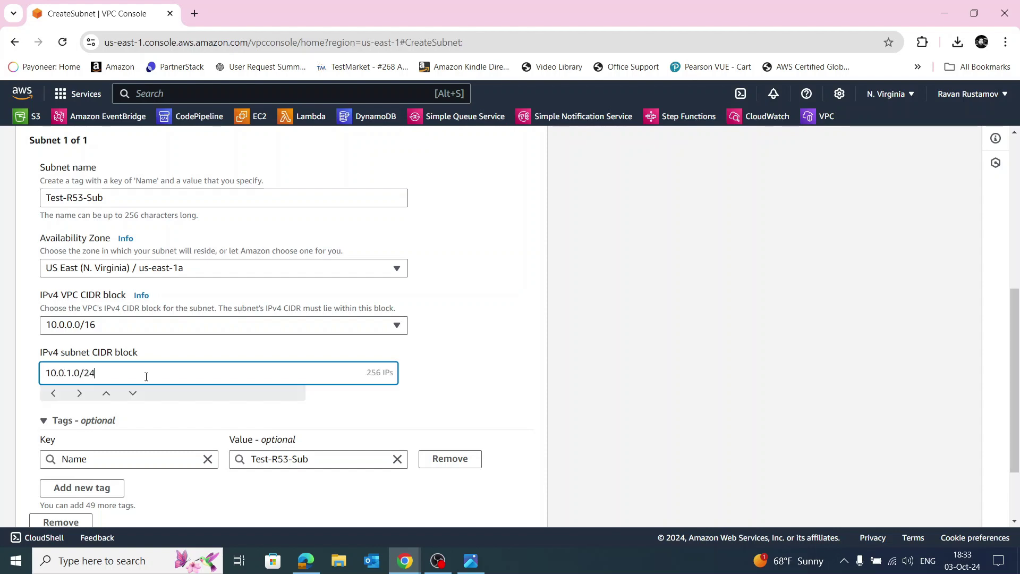
pyautogui.click(425, 354)
pyautogui.scroll(-3, 455, 352)
pyautogui.click(501, 505)
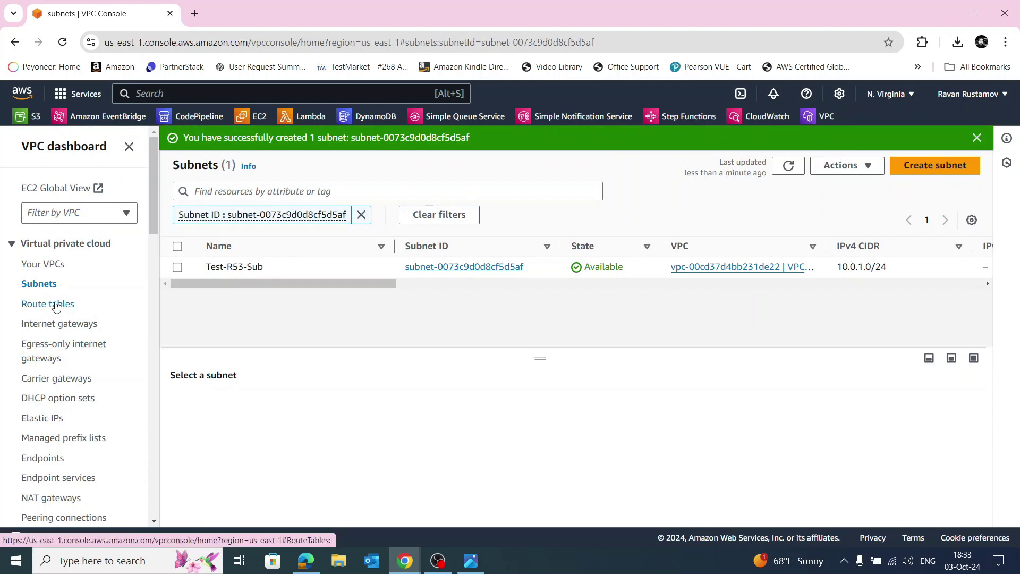
pyautogui.click(57, 307)
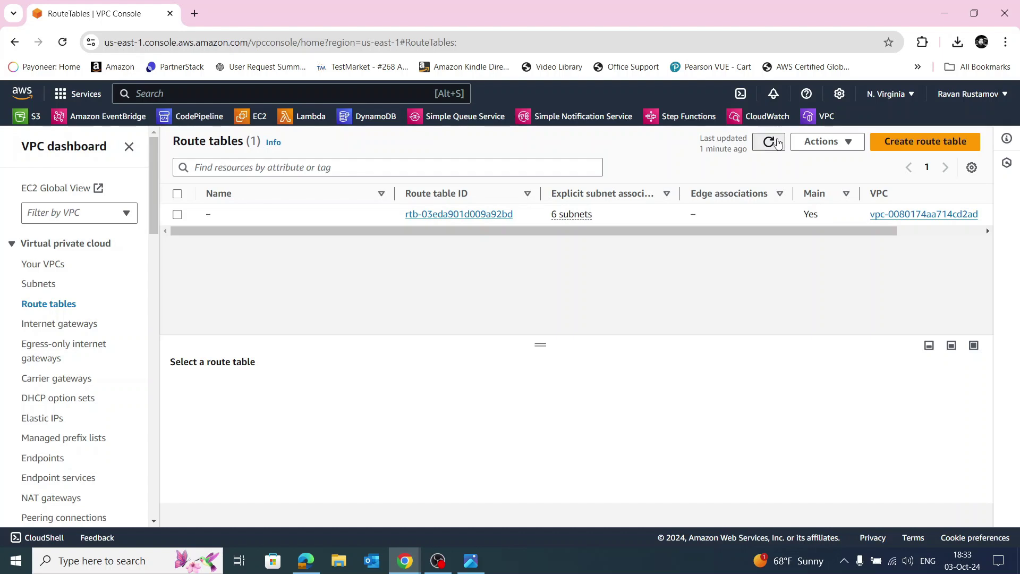
pyautogui.click(777, 142)
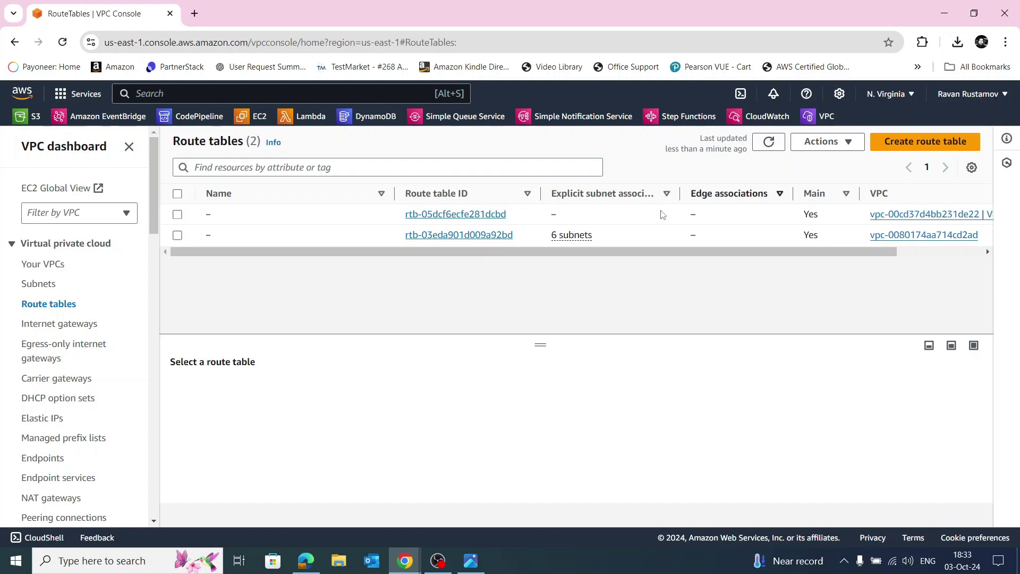
pyautogui.click(178, 214)
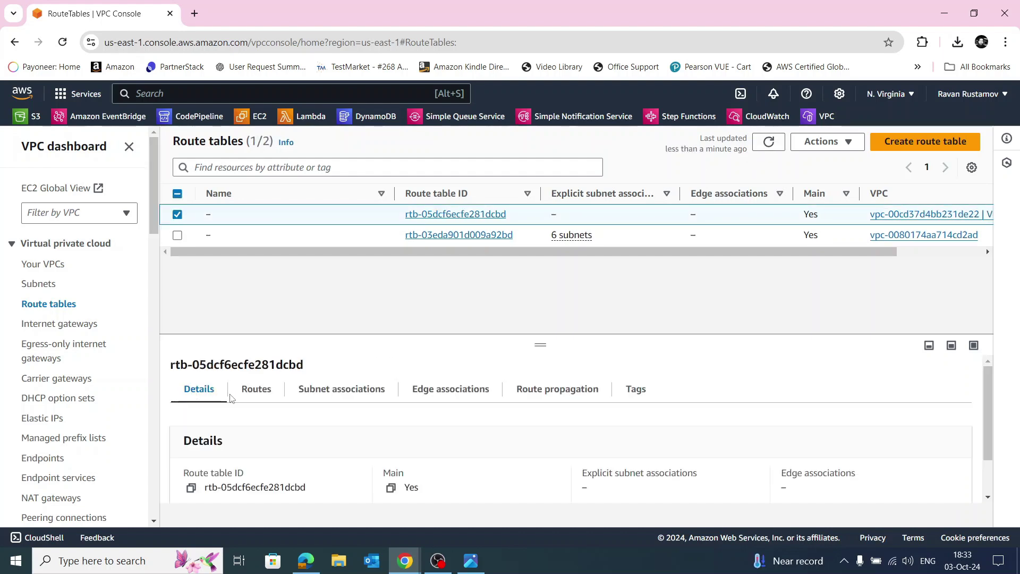
pyautogui.click(257, 389)
pyautogui.scroll(-1, 772, 408)
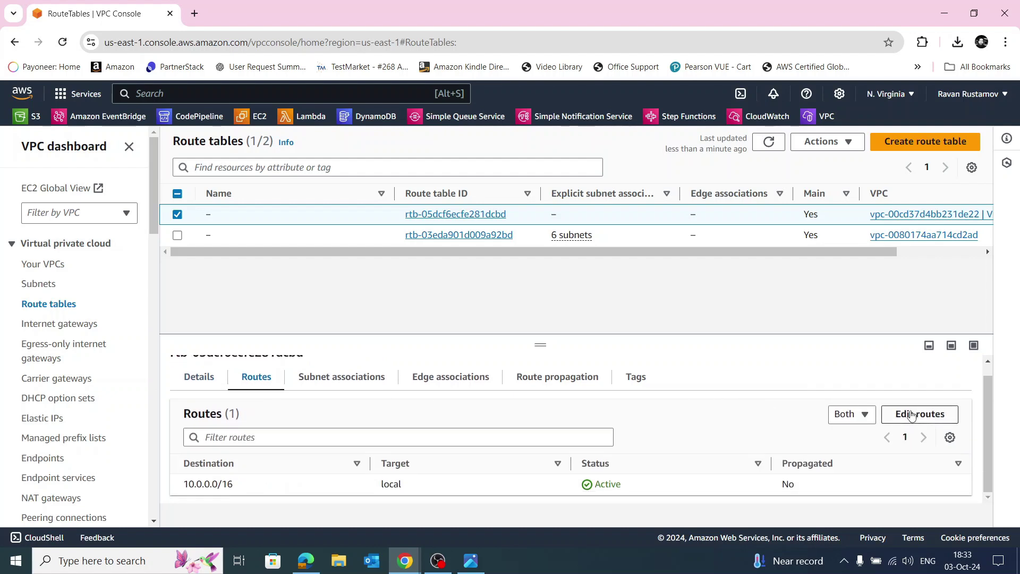
pyautogui.click(912, 416)
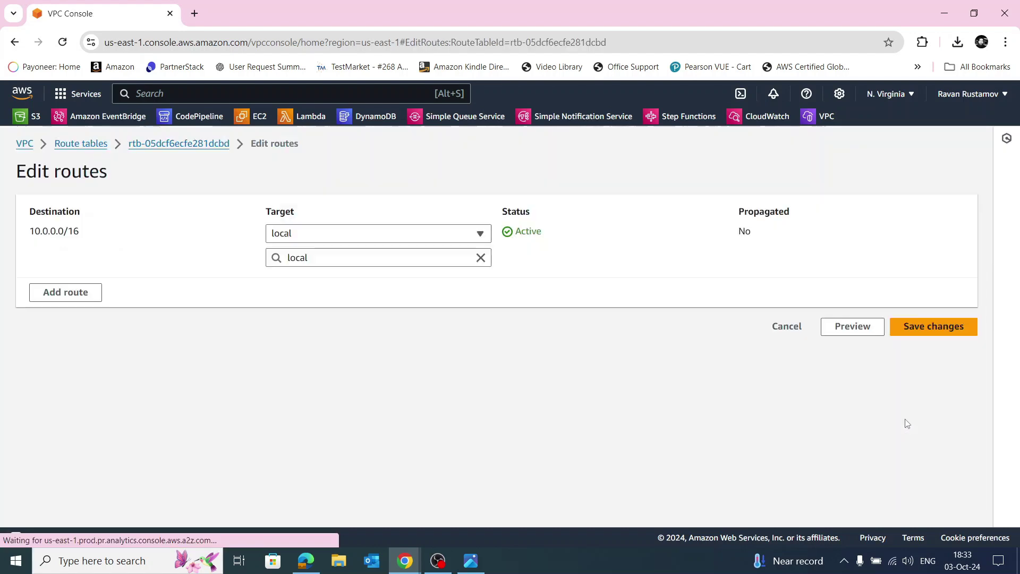
pyautogui.click(68, 292)
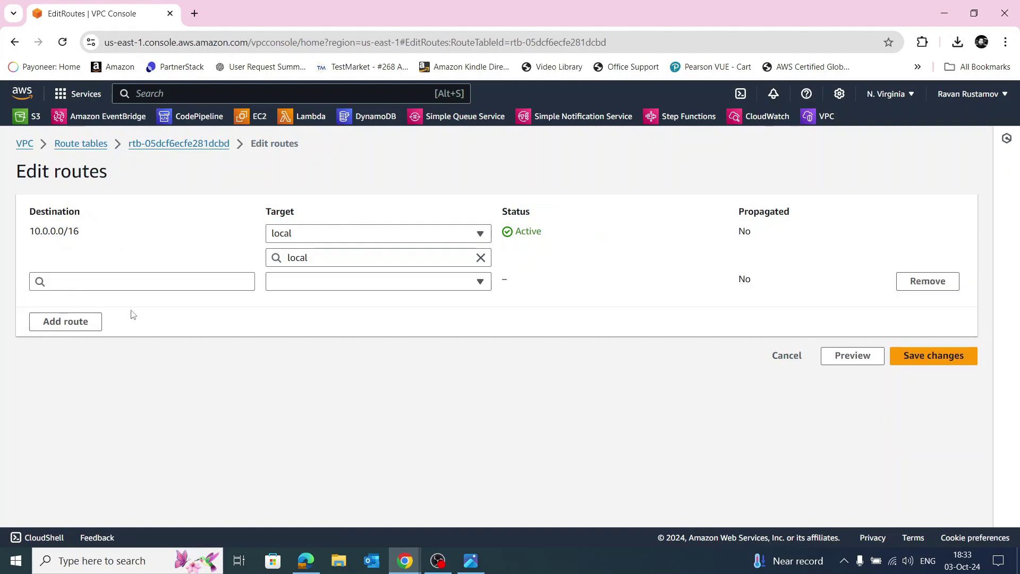
pyautogui.click(122, 282)
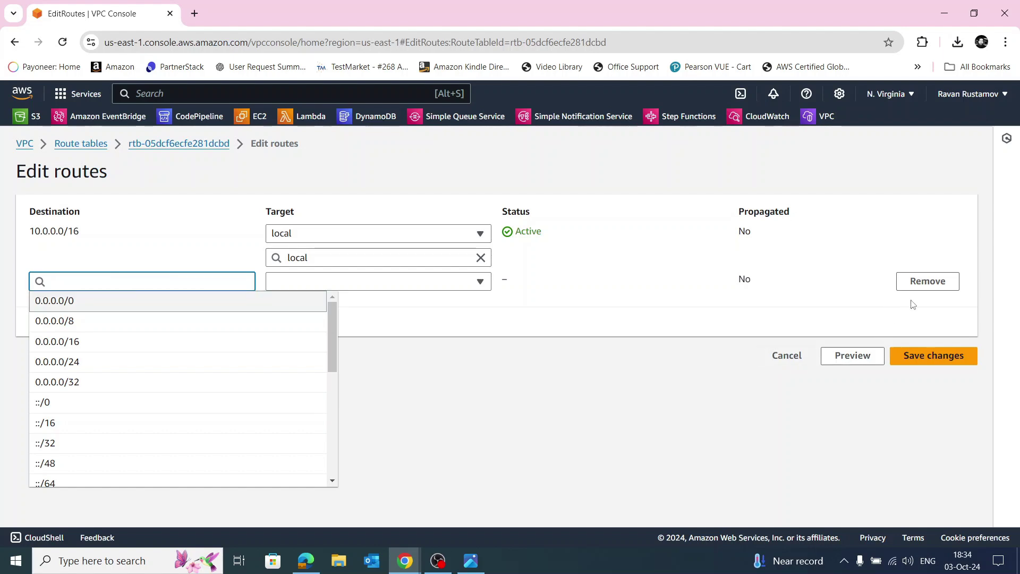
pyautogui.click(920, 286)
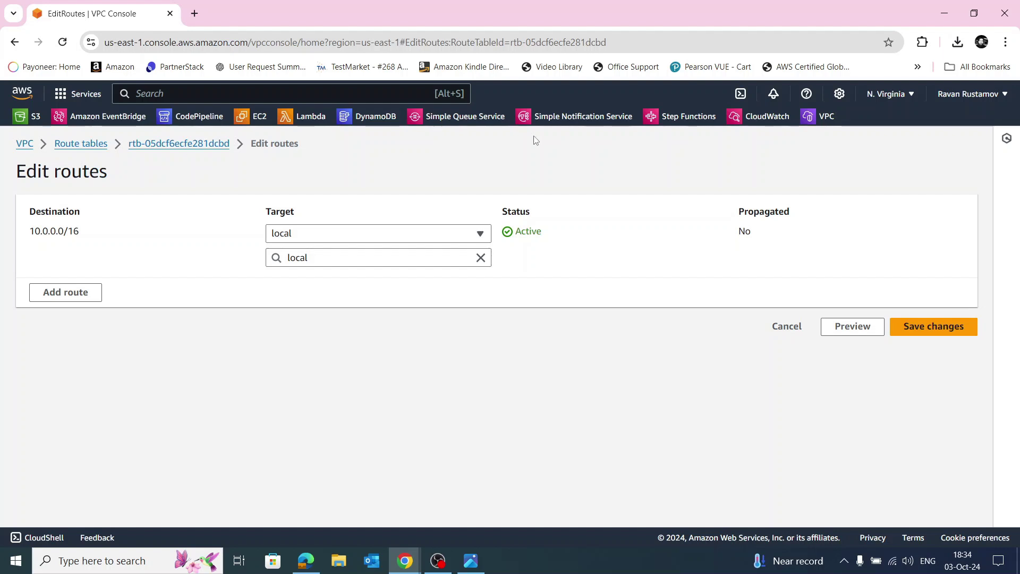
pyautogui.click(27, 144)
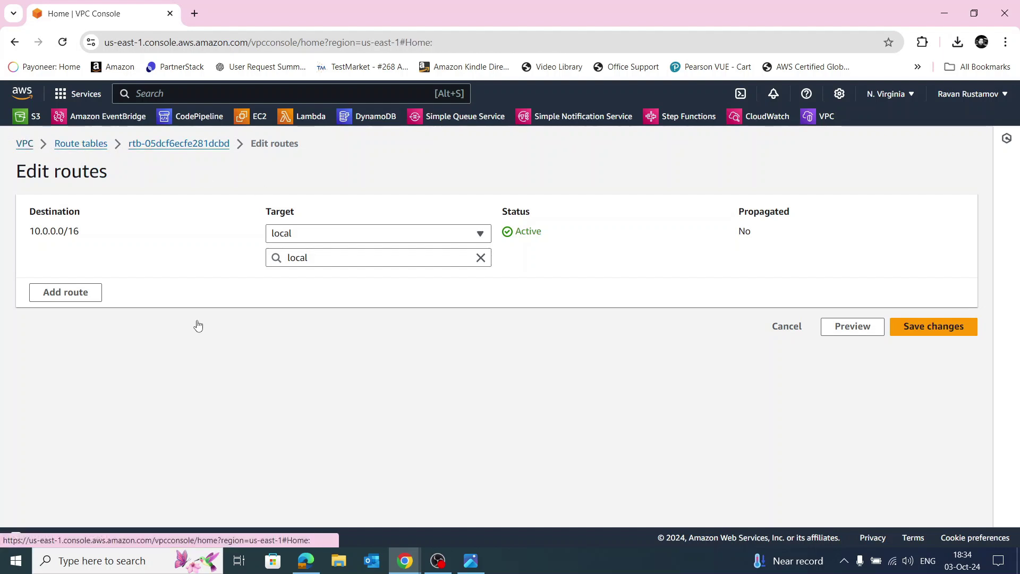
# Step: Create an internet gateway with the name tag int-gtw
pyautogui.click(63, 325)
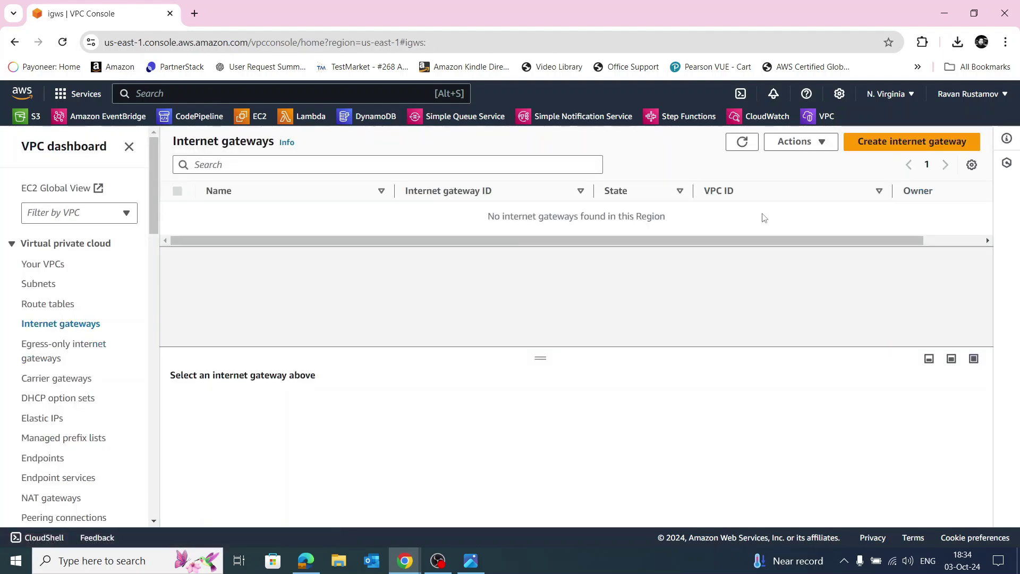
pyautogui.click(890, 146)
pyautogui.click(234, 296)
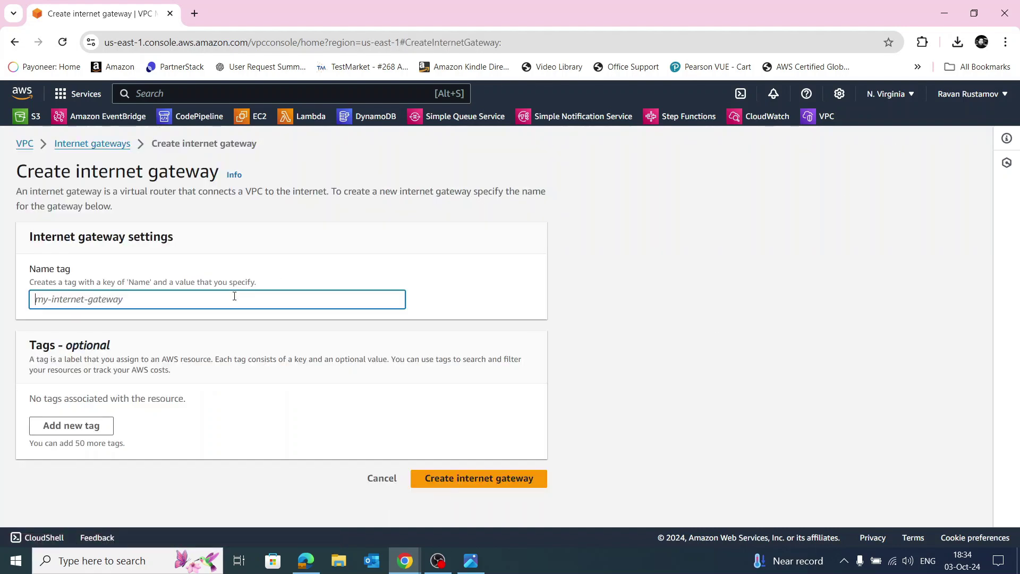
pyautogui.write('int')
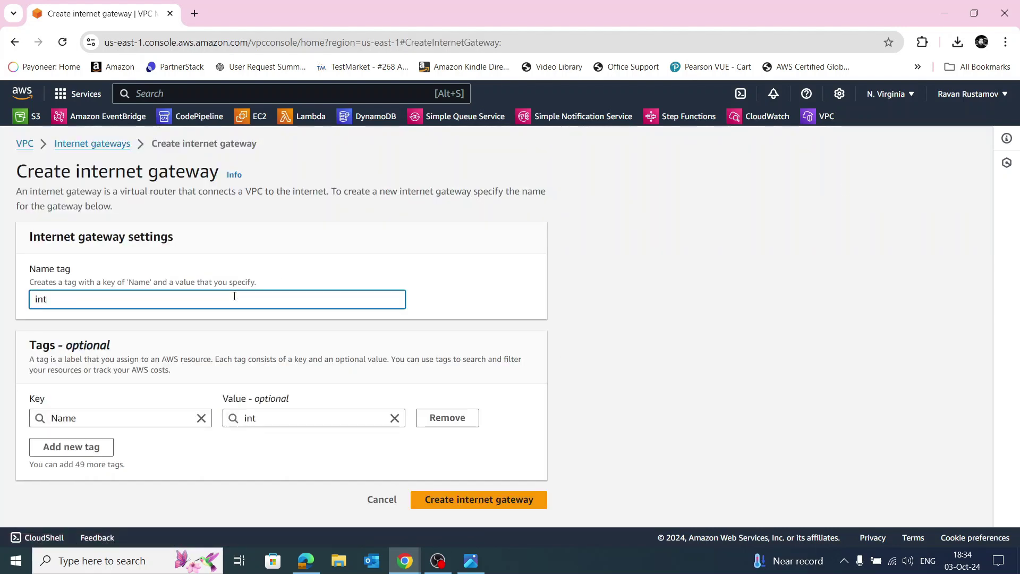
pyautogui.write('-gtw')
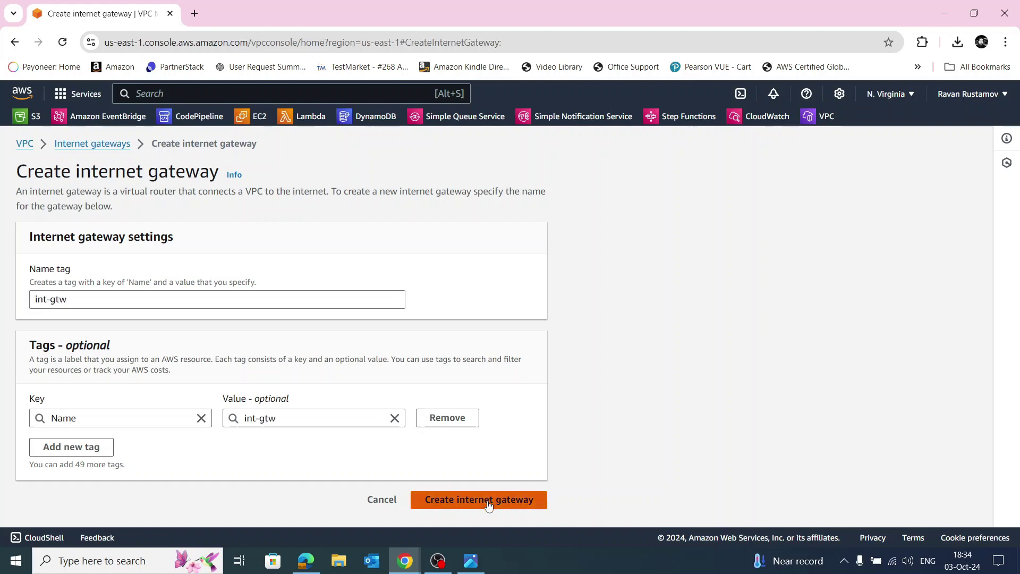
pyautogui.click(489, 499)
# Step: Attach the int-gtw internet gateway to VPC-TEST
pyautogui.click(903, 139)
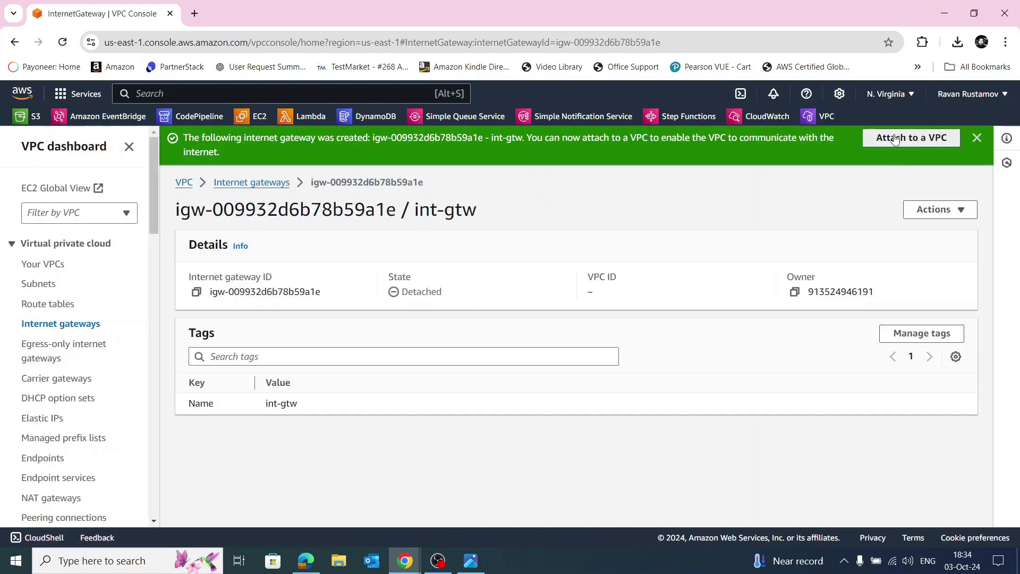
pyautogui.click(221, 303)
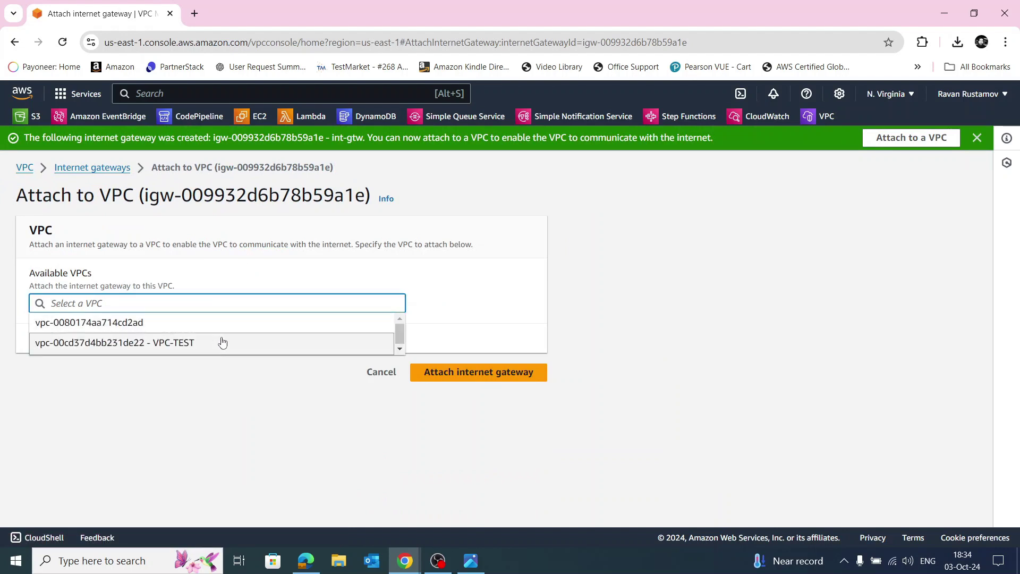
pyautogui.click(198, 344)
pyautogui.click(471, 375)
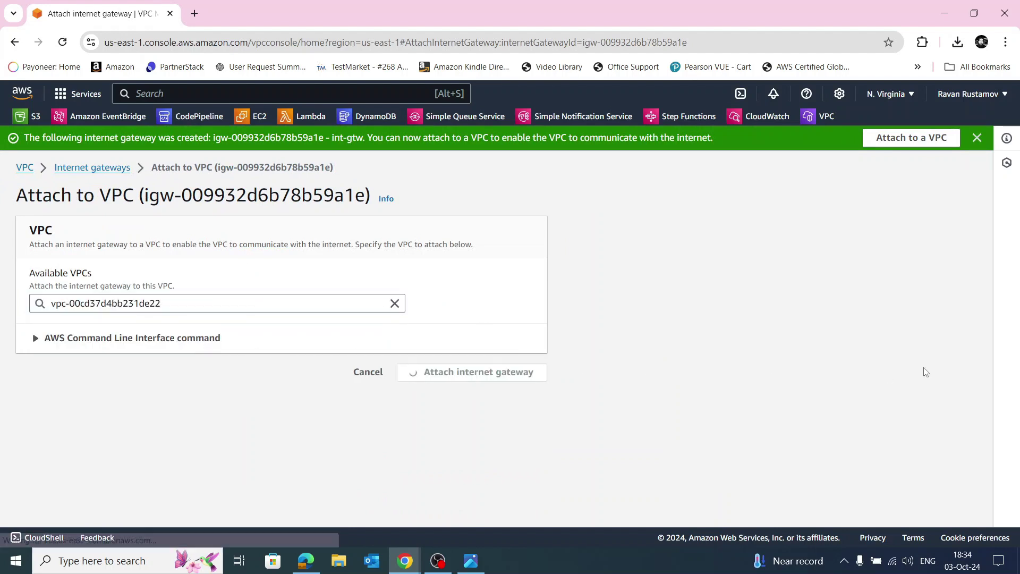
# Step: Add a route with destination 0.0.0.0/0 to the main route table of VPC-TEST
pyautogui.click(976, 138)
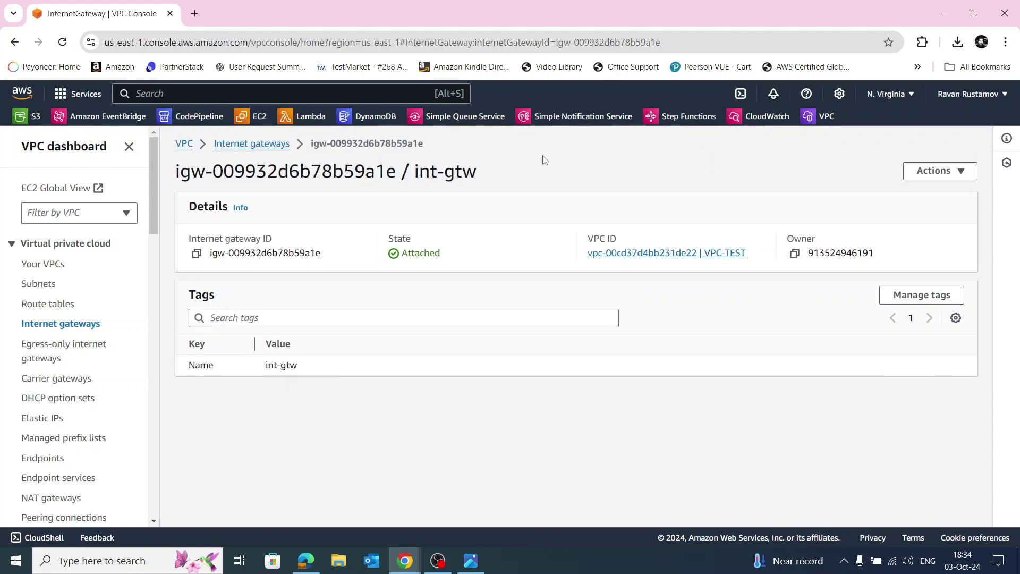
pyautogui.click(33, 303)
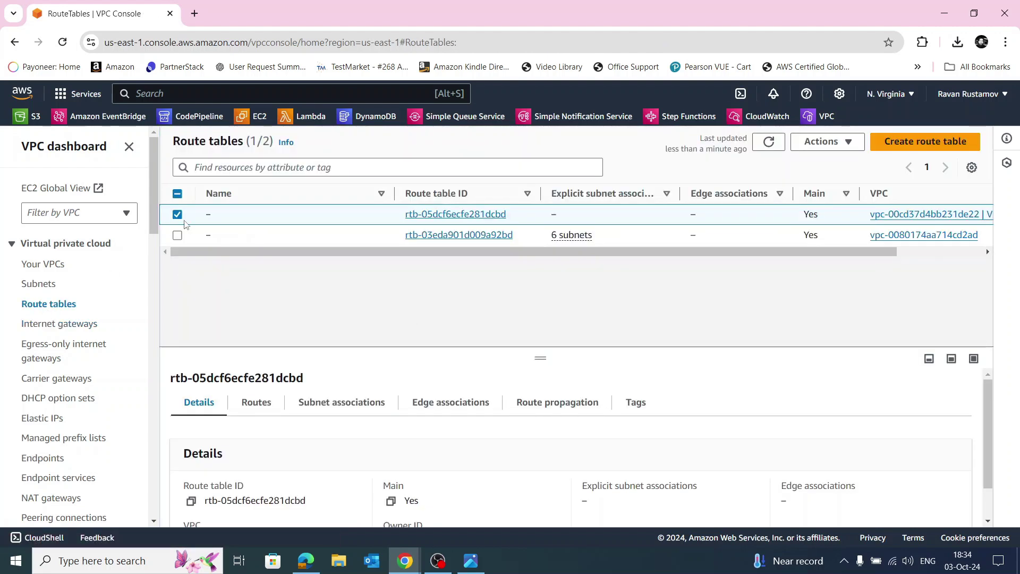
pyautogui.click(256, 401)
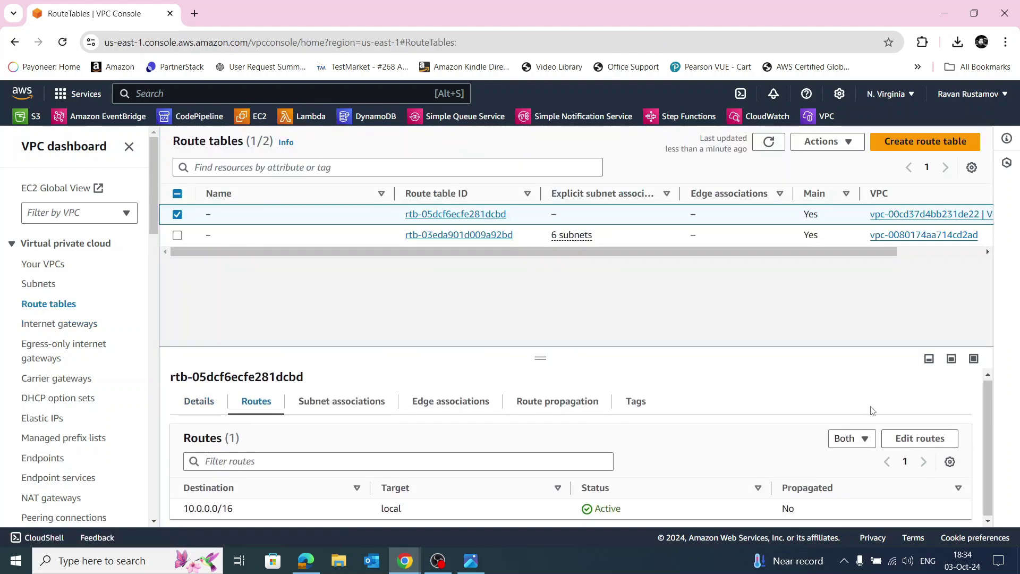
pyautogui.click(920, 440)
pyautogui.click(78, 292)
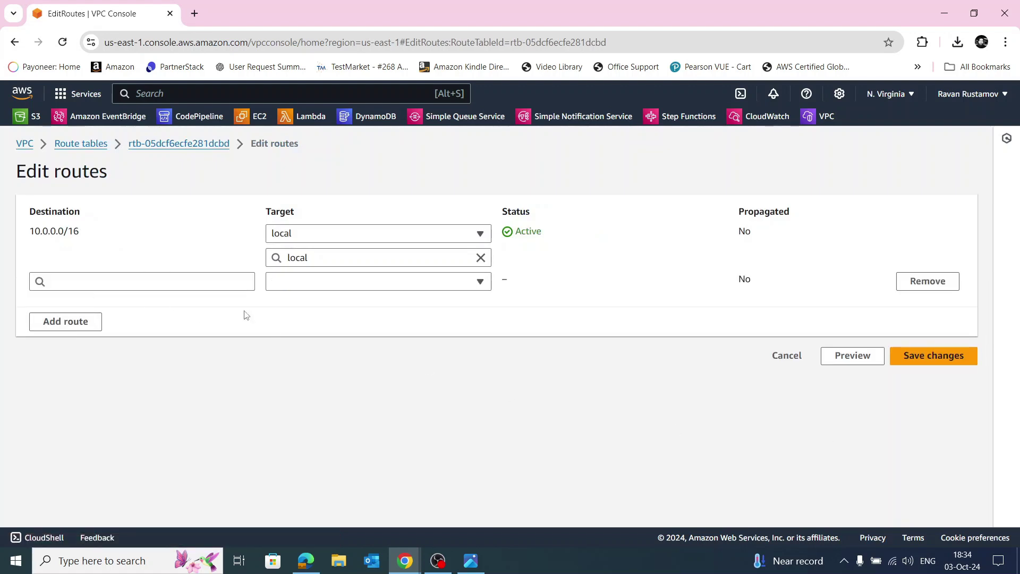
pyautogui.click(137, 281)
pyautogui.click(104, 301)
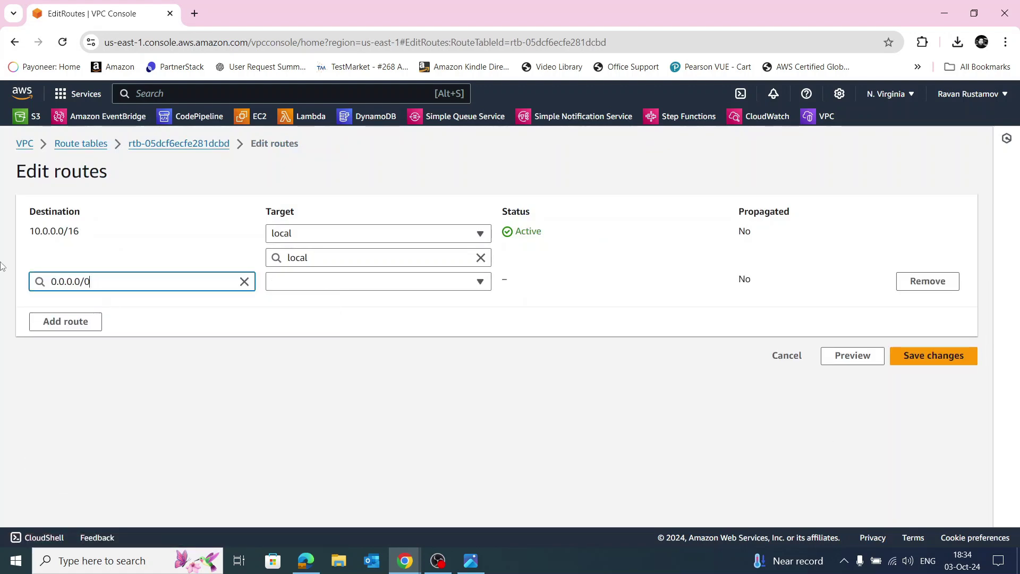
# Step: Set the 0.0.0.0/0 route's target to the int-gtw internet gateway and save the route changes
pyautogui.click(387, 287)
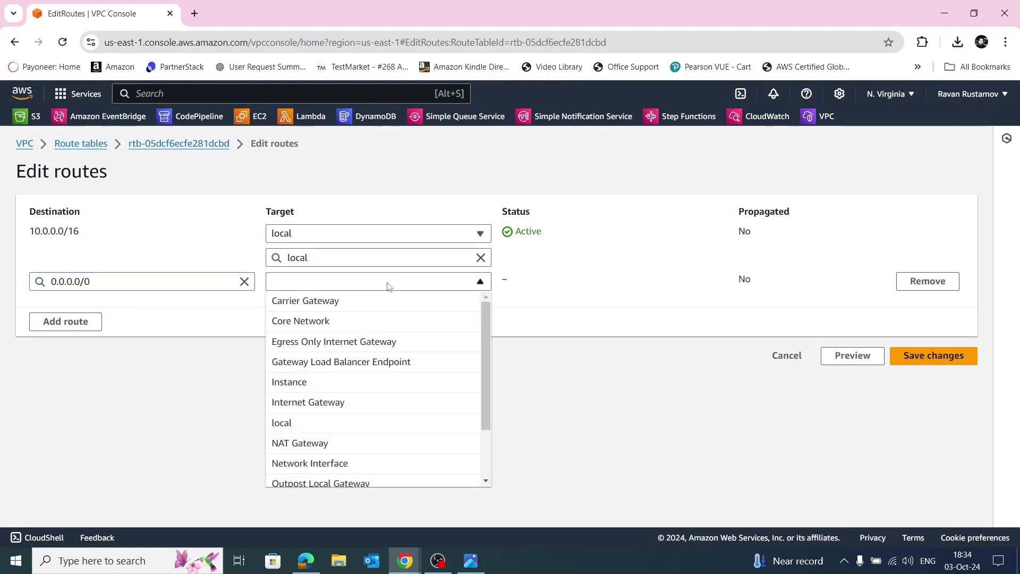
pyautogui.click(321, 402)
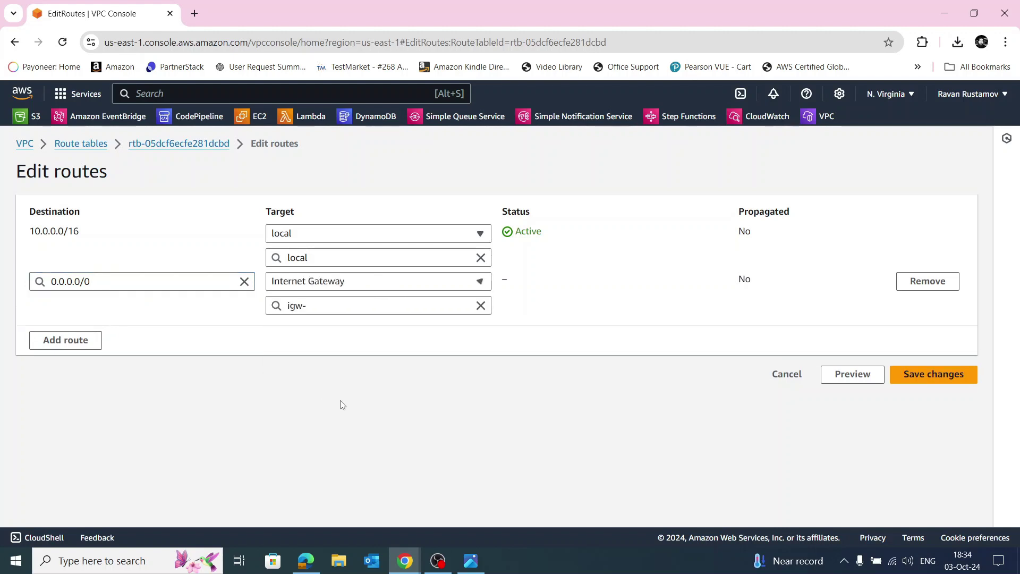
pyautogui.click(947, 376)
pyautogui.click(431, 314)
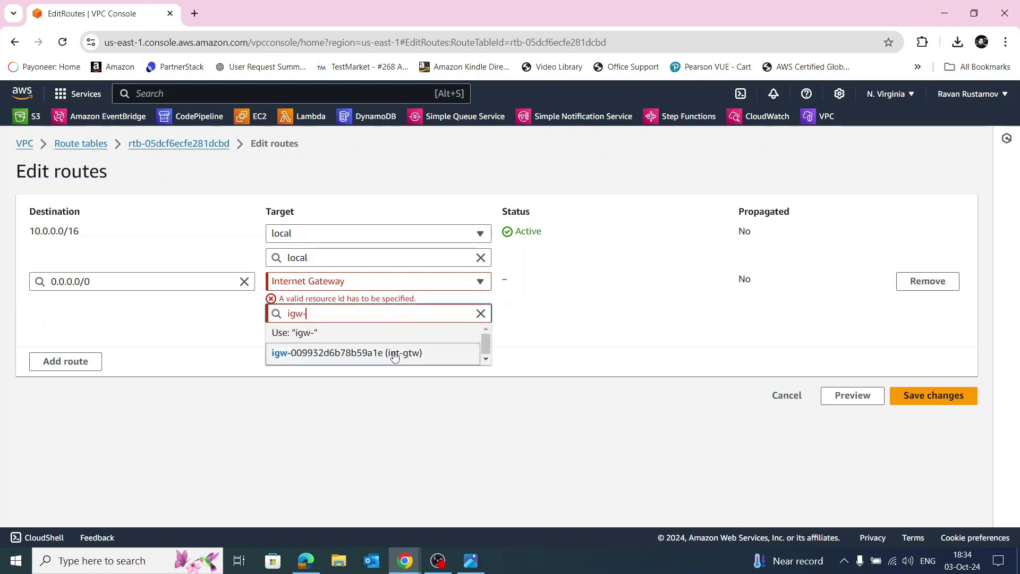
pyautogui.click(326, 353)
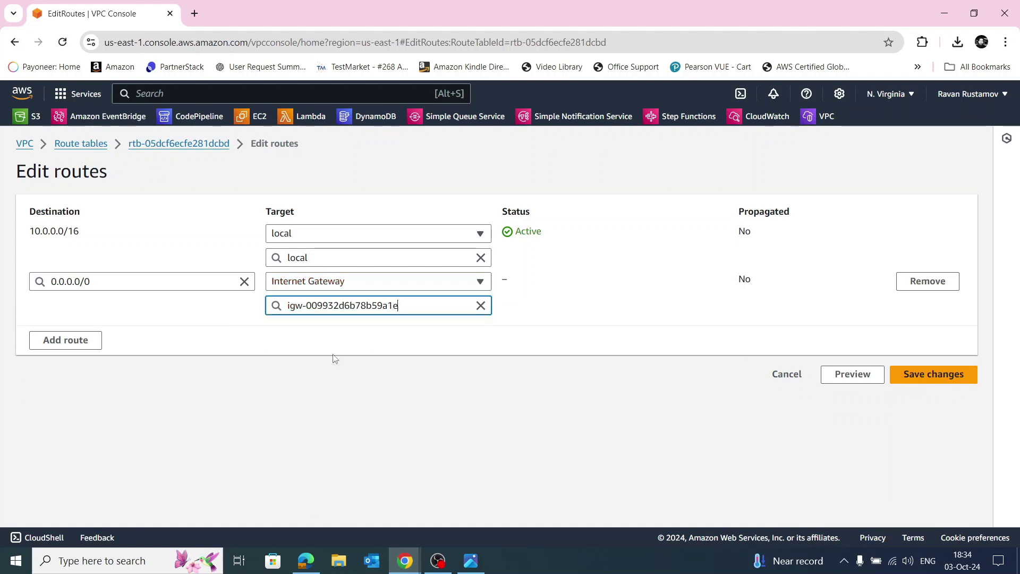
pyautogui.click(940, 373)
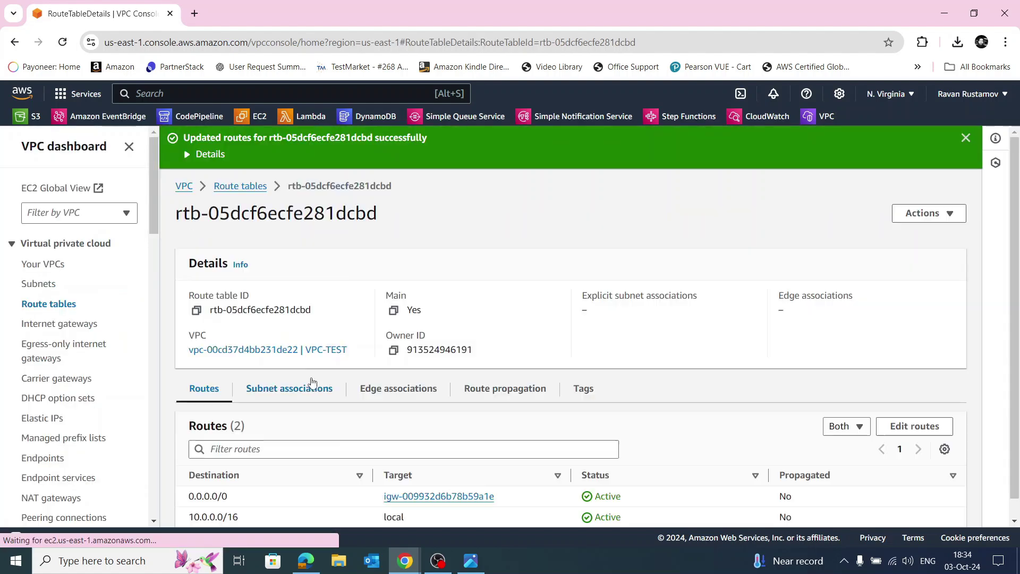
pyautogui.click(966, 139)
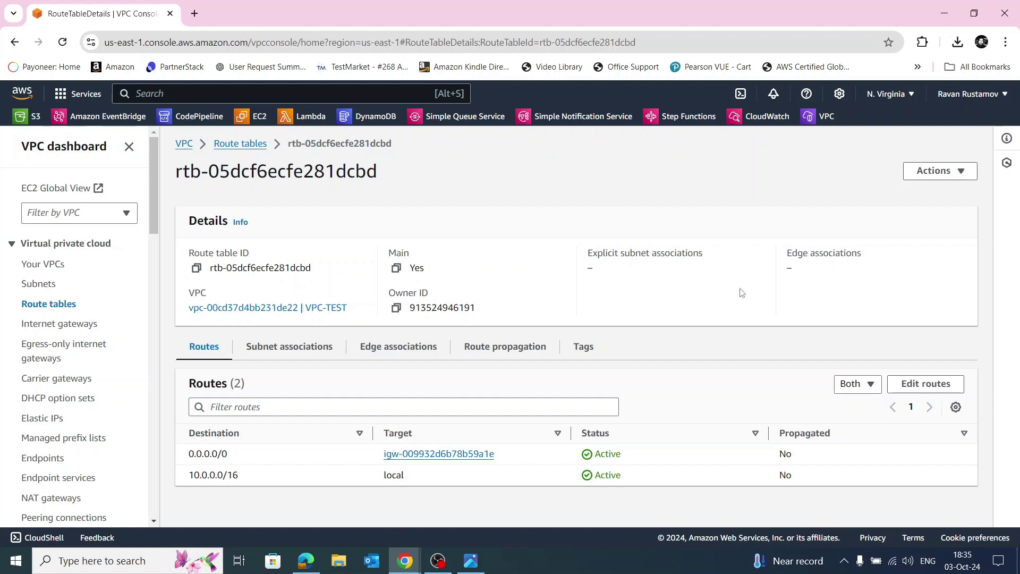
# Step: Search for the Route 53 service and open its hosted zones list
pyautogui.click(295, 92)
pyautogui.write('route')
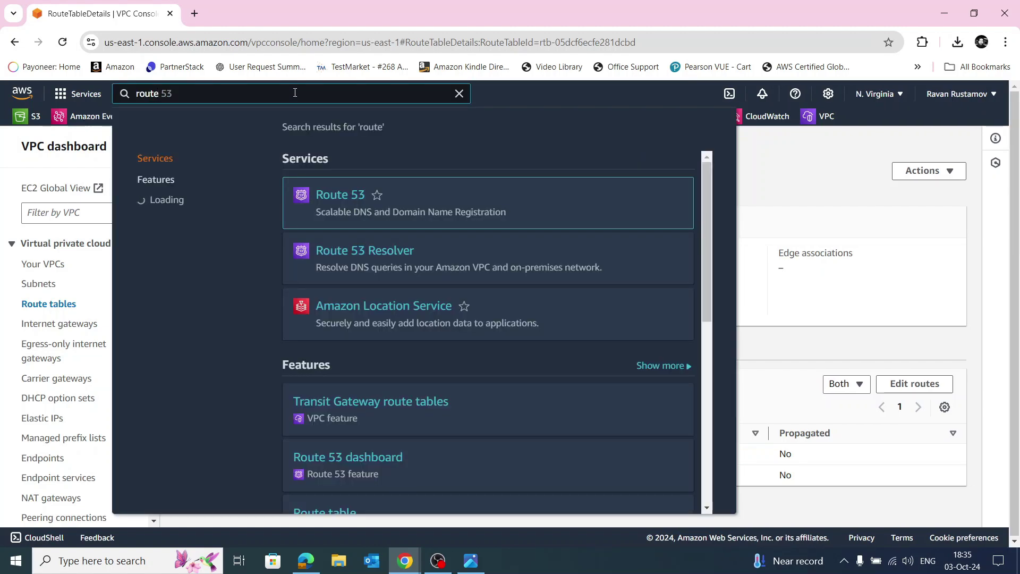
pyautogui.click(351, 196)
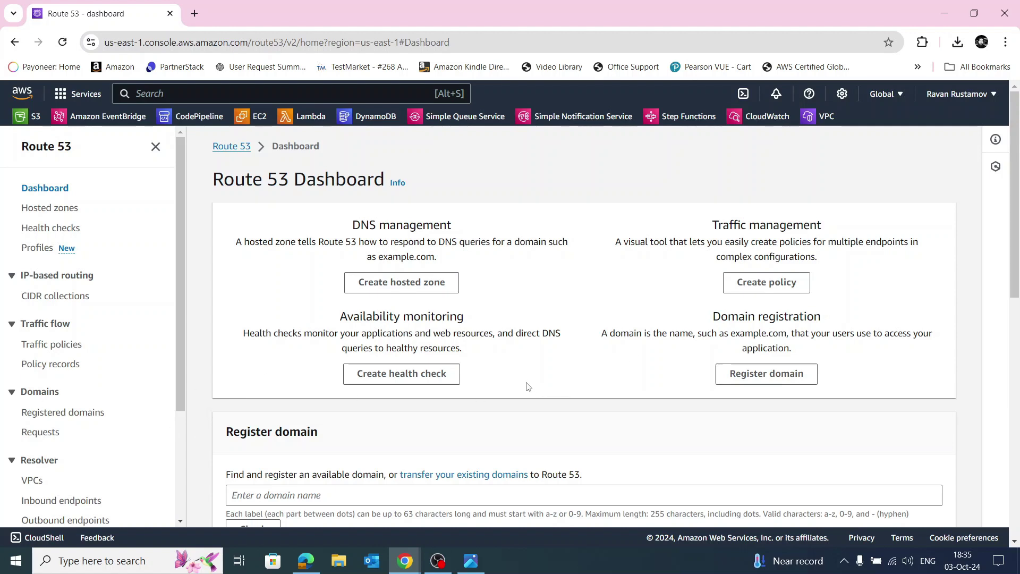
pyautogui.click(64, 209)
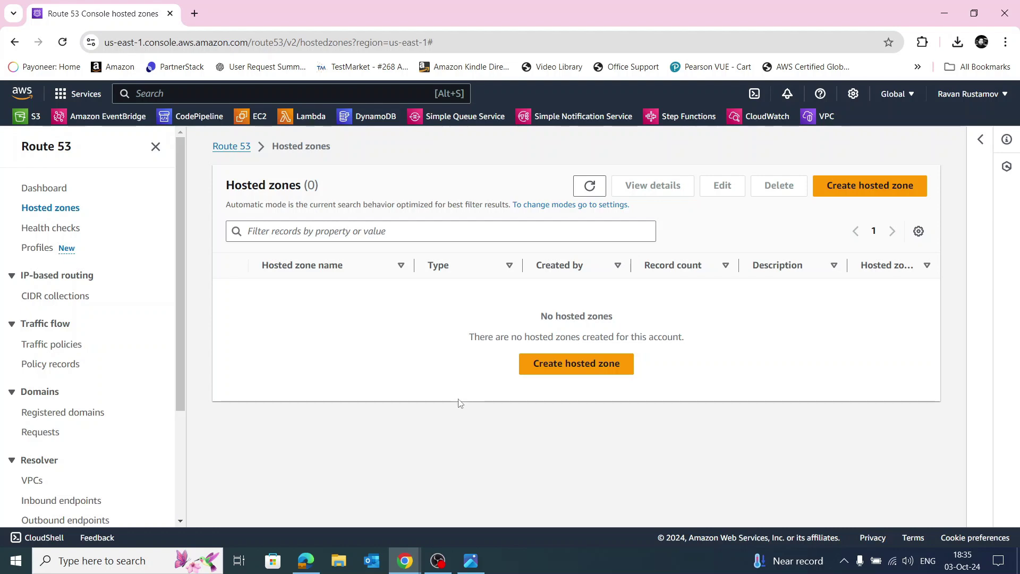
# Step: Start a new hosted zone with the domain name internal.example.com and the type Private hosted zone
pyautogui.click(563, 368)
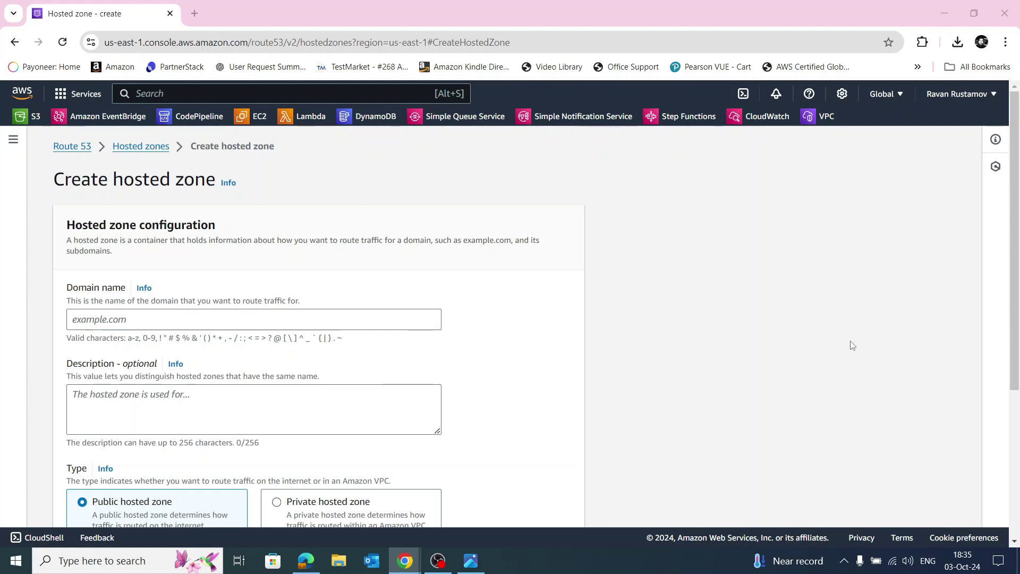
pyautogui.click(130, 322)
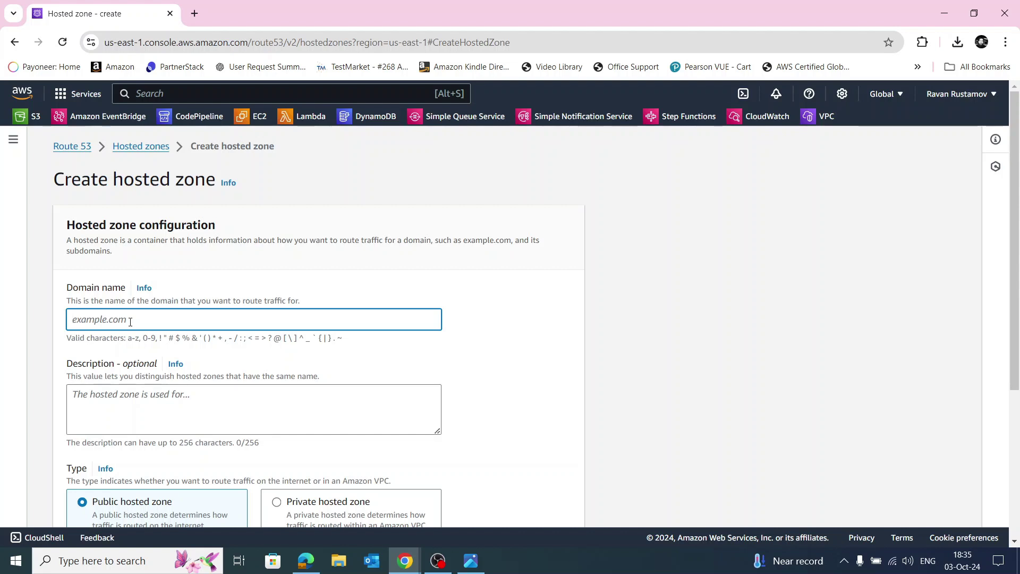
pyautogui.write('internal.example.com')
pyautogui.click(528, 307)
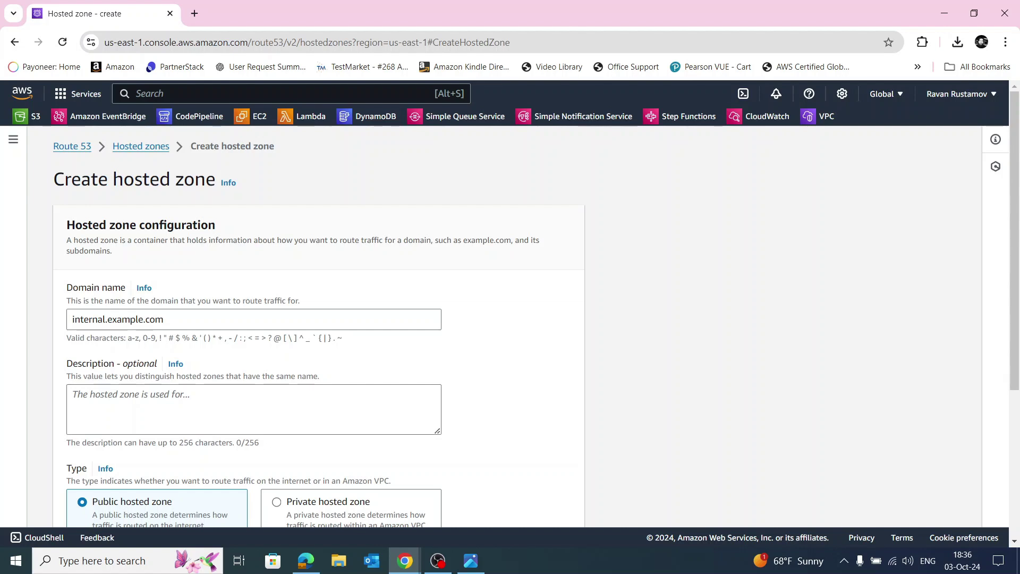
pyautogui.scroll(-2, 524, 380)
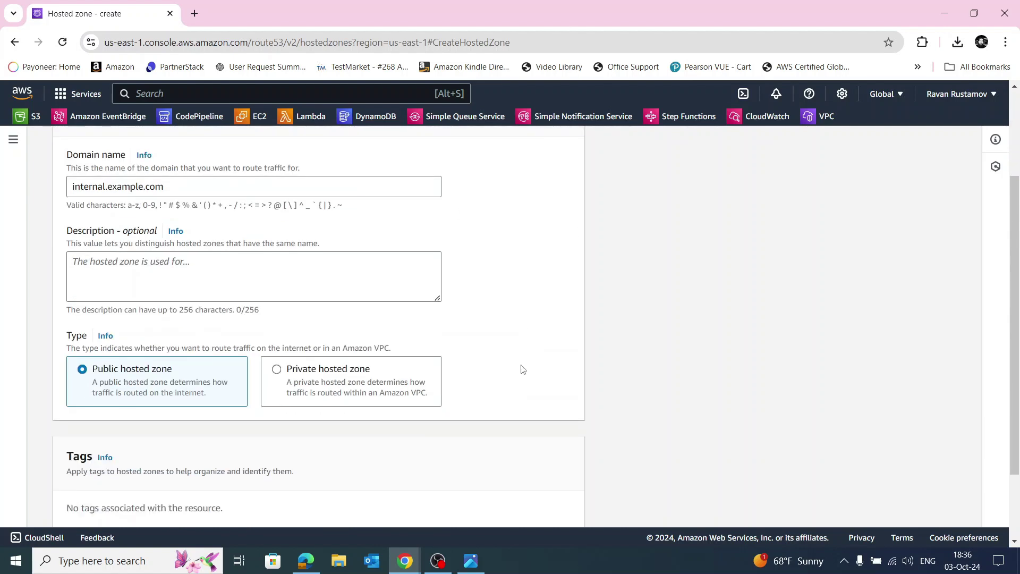
pyautogui.click(282, 370)
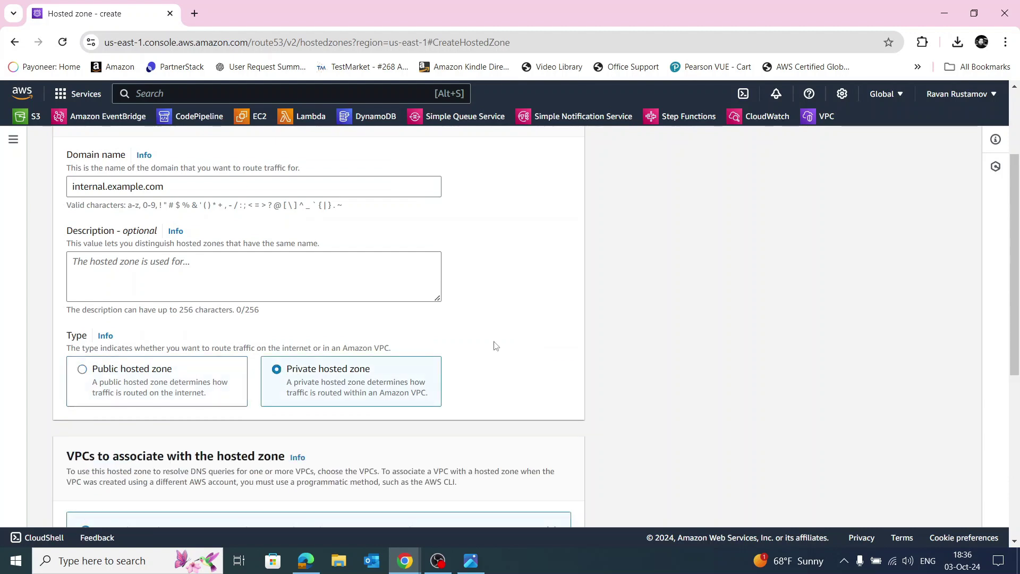
# Step: Associate VPC-TEST in the US East (N. Virginia) region with the hosted zone
pyautogui.scroll(-3, 567, 306)
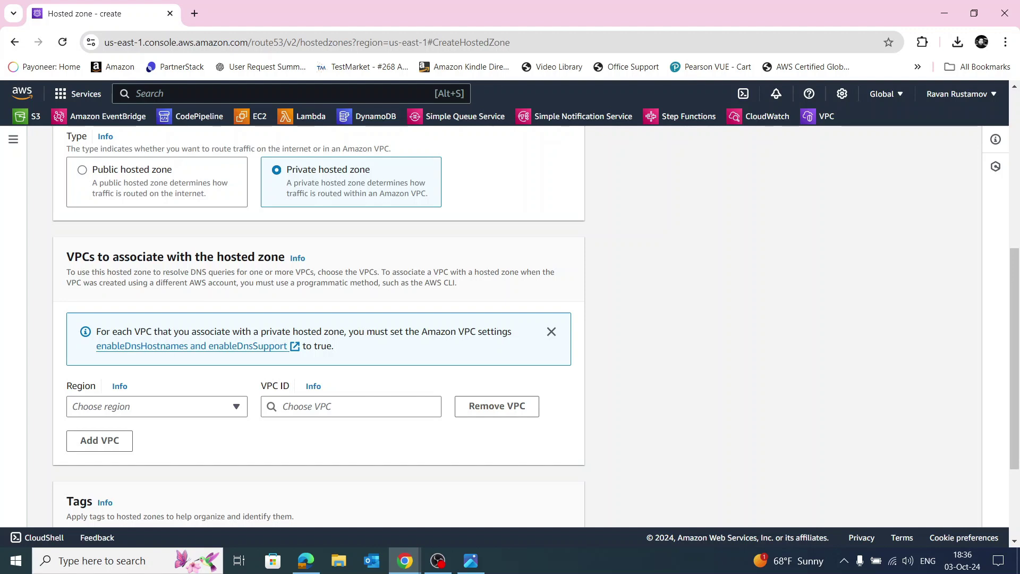
pyautogui.click(192, 406)
pyautogui.scroll(-8, 182, 284)
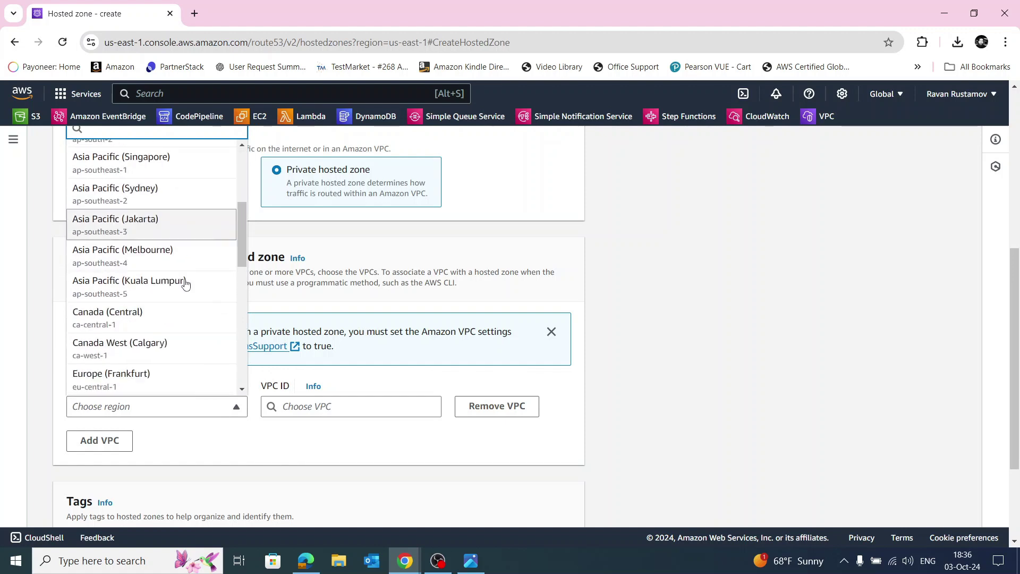
pyautogui.scroll(-3, 184, 293)
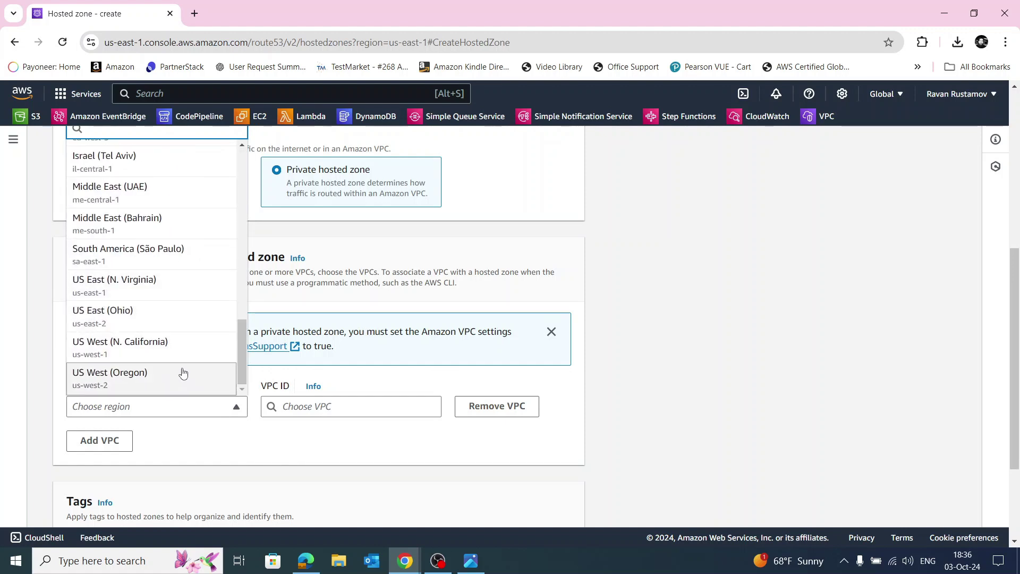
pyautogui.click(181, 289)
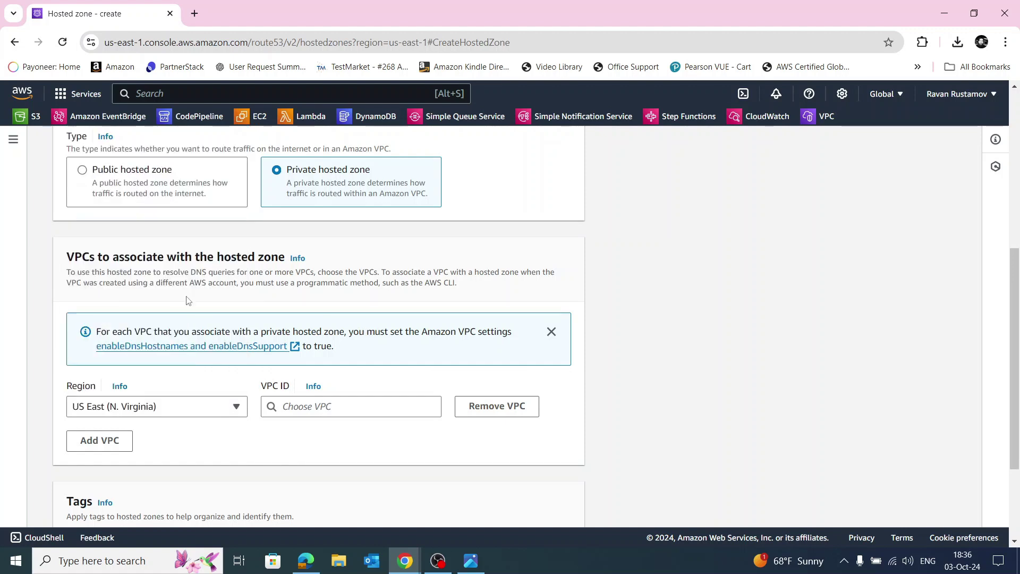
pyautogui.click(334, 404)
pyautogui.click(378, 448)
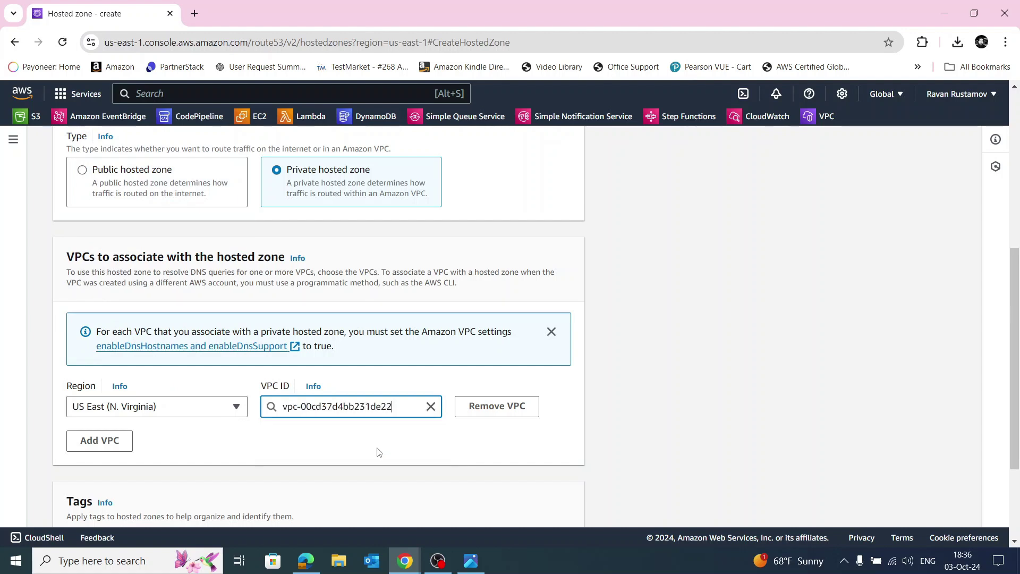
pyautogui.click(698, 410)
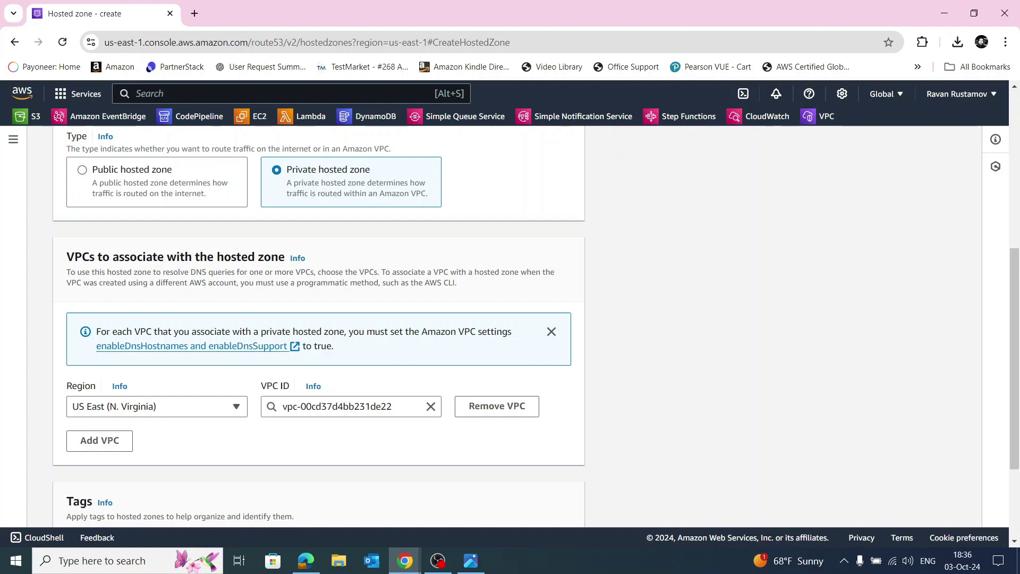
# Step: Review the private zone's configuration and create the internal.example.com hosted zone
pyautogui.scroll(-3, 703, 356)
pyautogui.scroll(3, 670, 342)
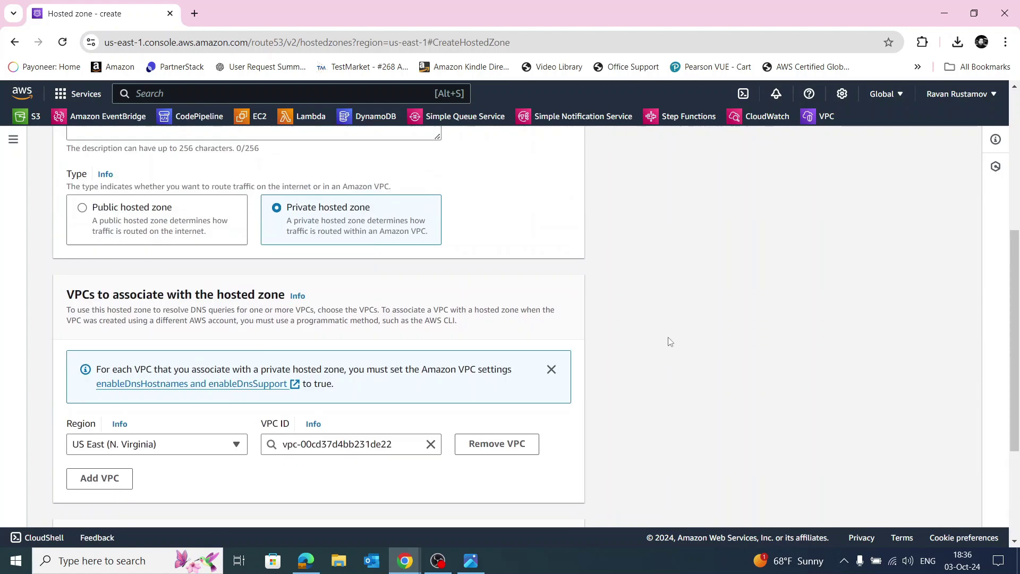
pyautogui.scroll(3, 668, 339)
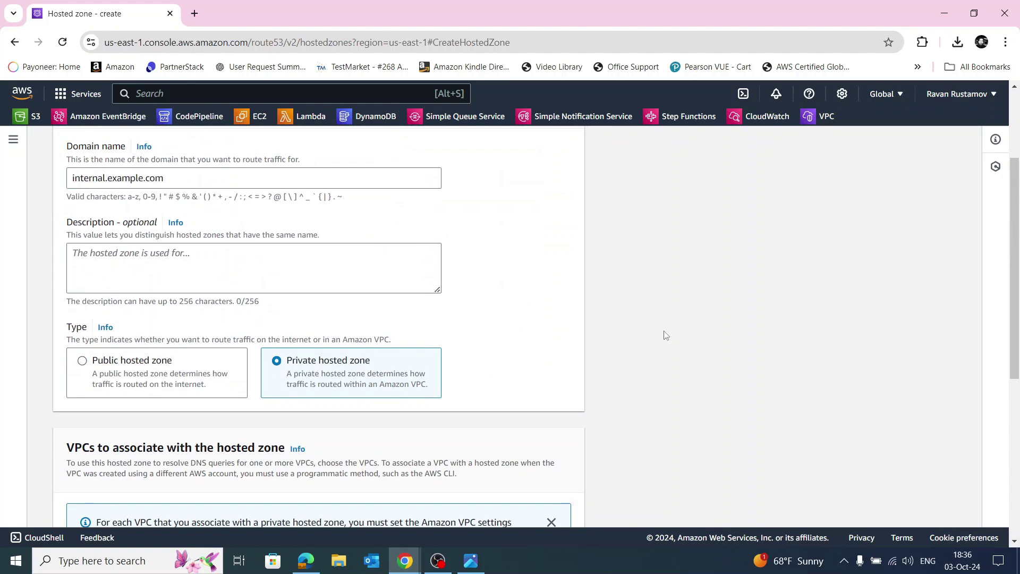
pyautogui.scroll(-6, 664, 340)
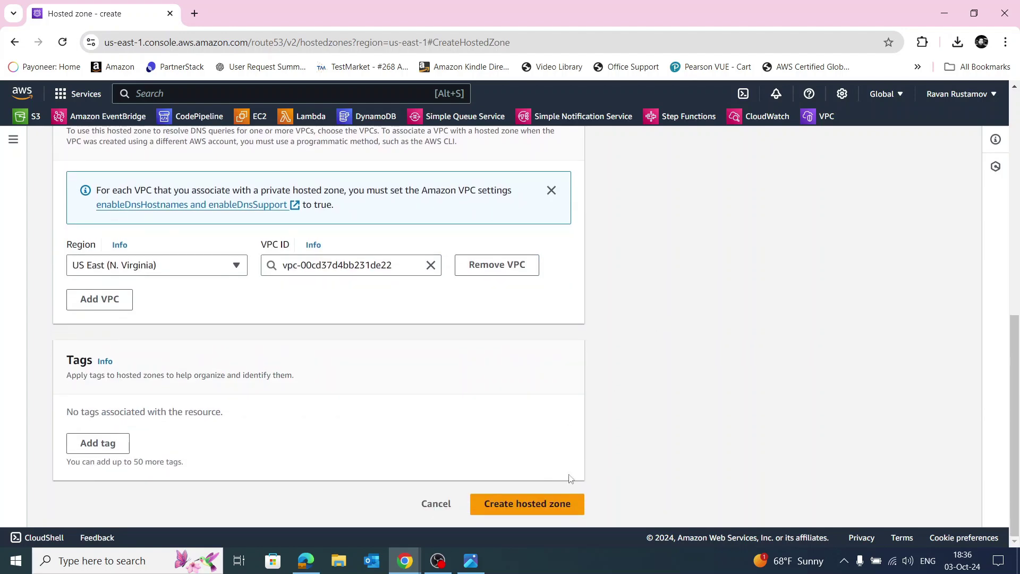
pyautogui.click(526, 504)
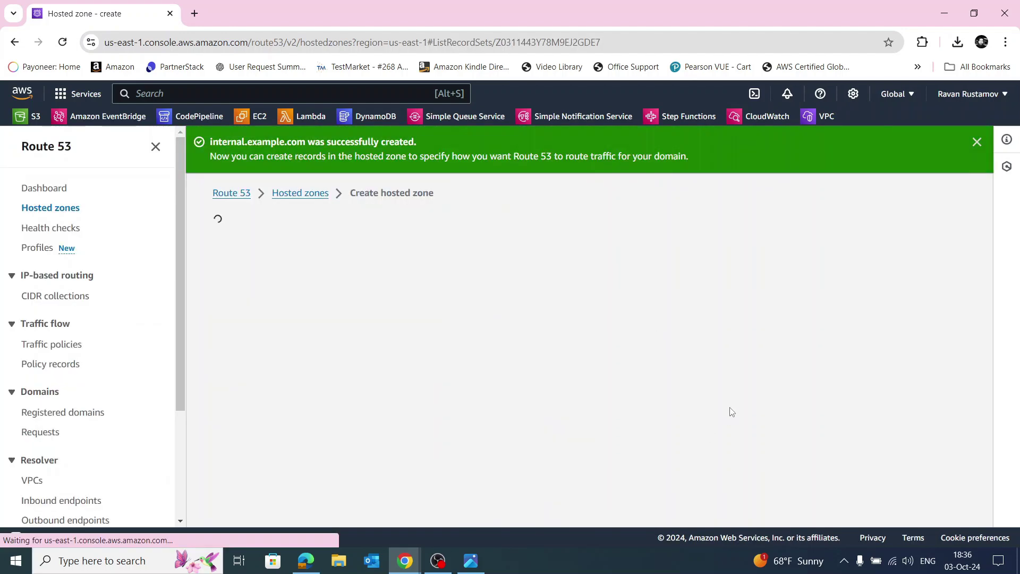
pyautogui.click(963, 147)
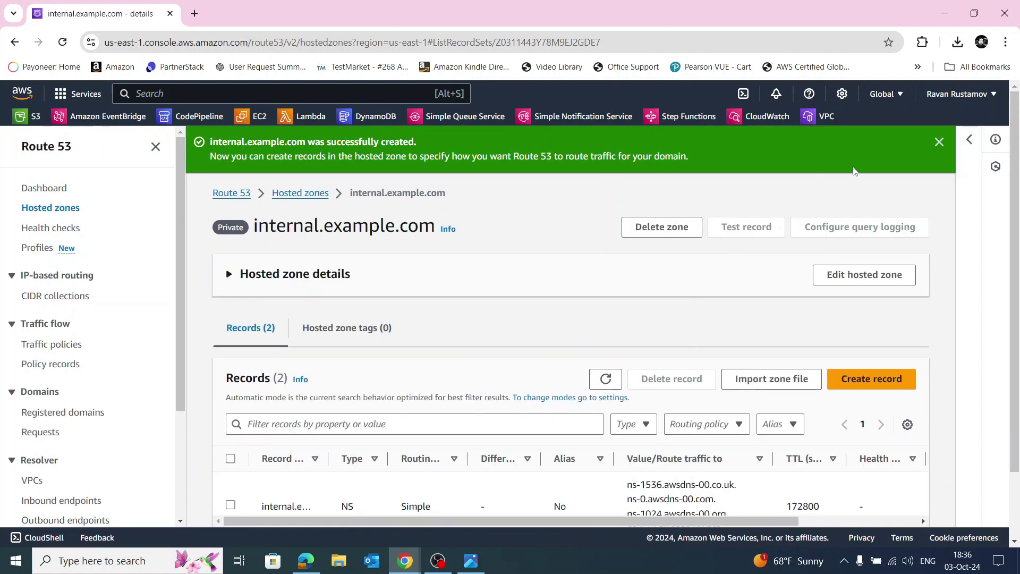
pyautogui.click(940, 142)
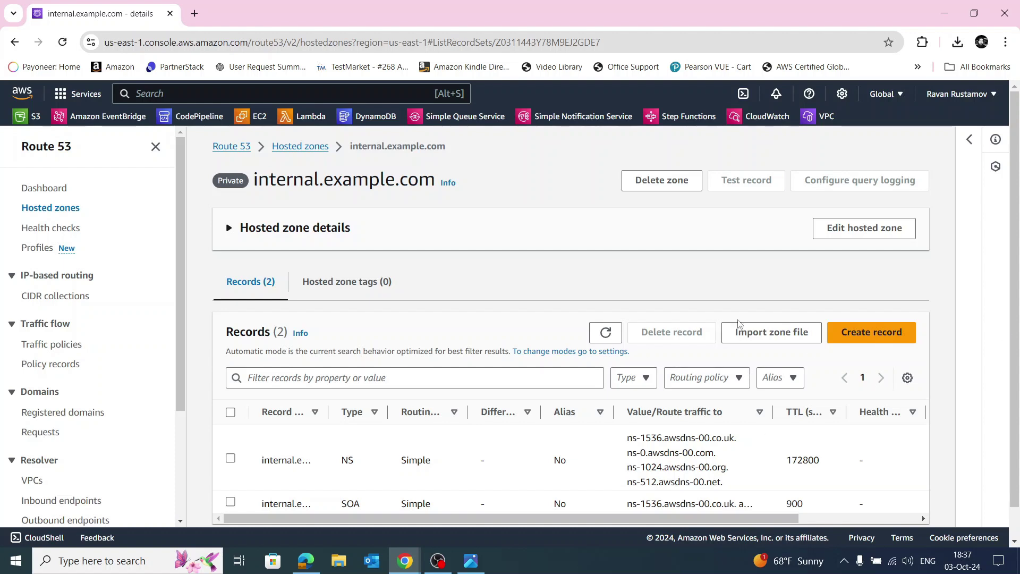
# Step: Start a new record in the internal.example.com zone, naming it app.internal.example.com with type A for an IPv4 address
pyautogui.scroll(-1, 712, 408)
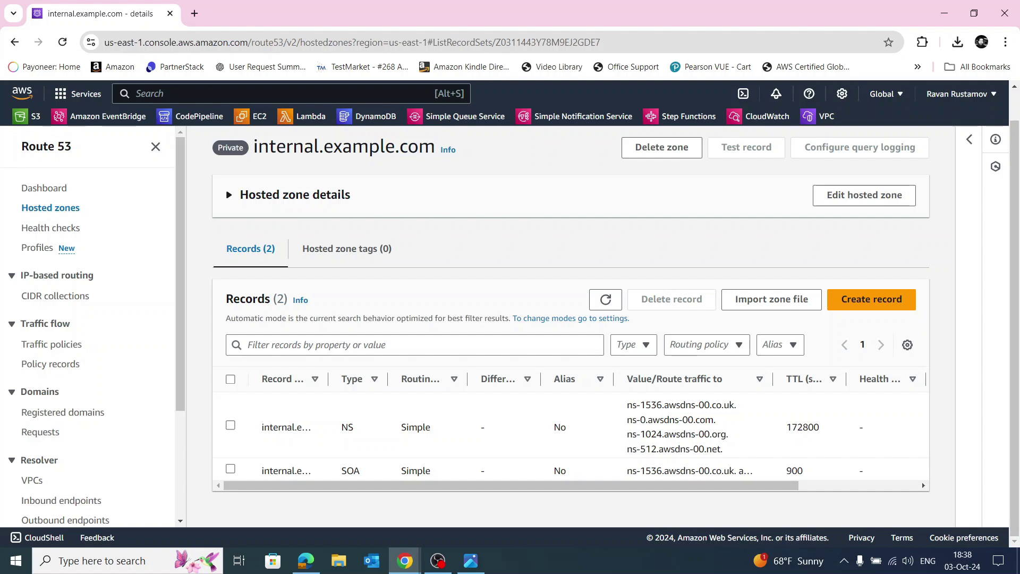
pyautogui.click(871, 299)
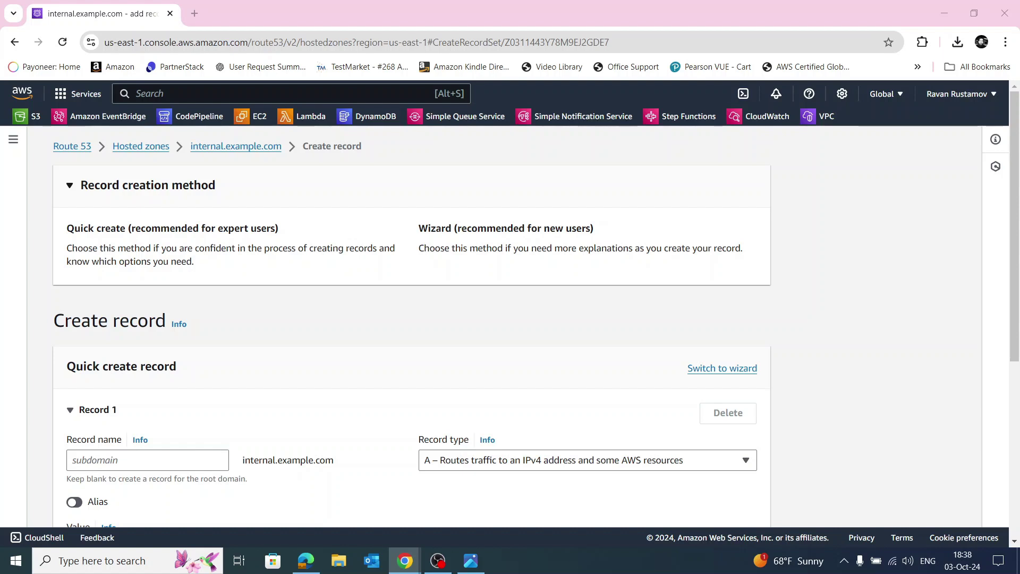
pyautogui.click(211, 459)
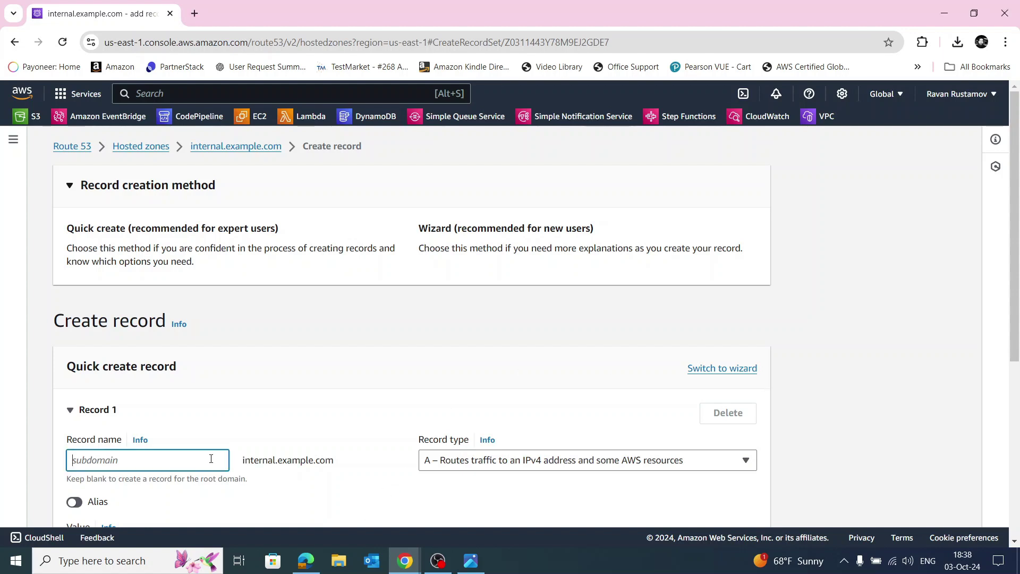
pyautogui.write('app.internal.example.com')
pyautogui.click(404, 405)
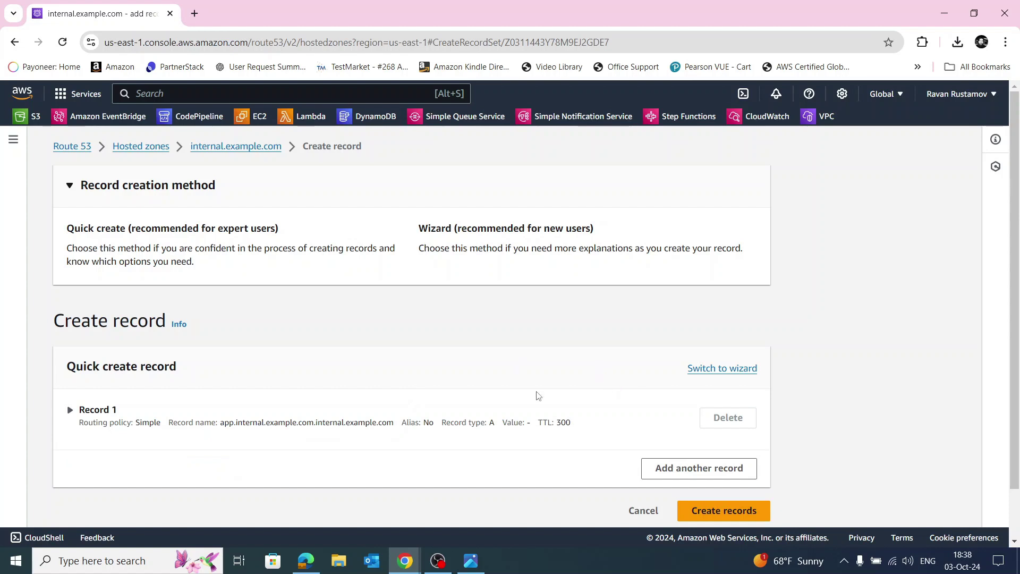
pyautogui.click(106, 412)
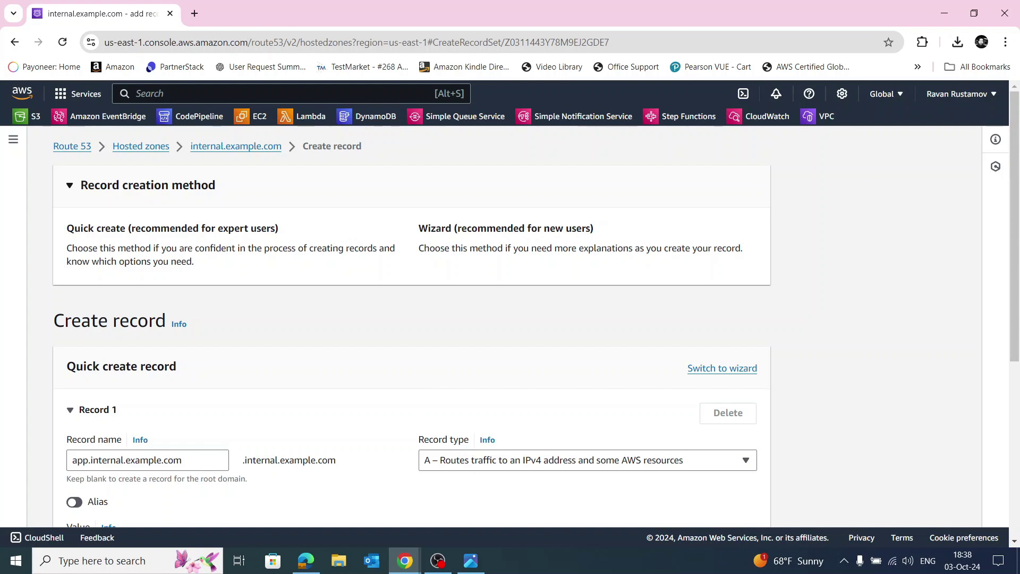
pyautogui.click(685, 458)
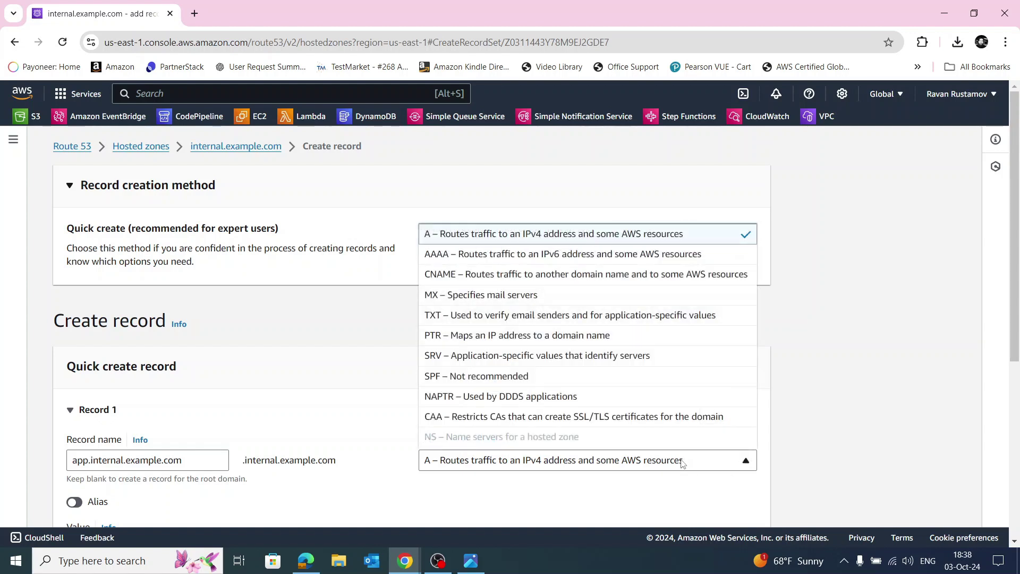
pyautogui.click(584, 234)
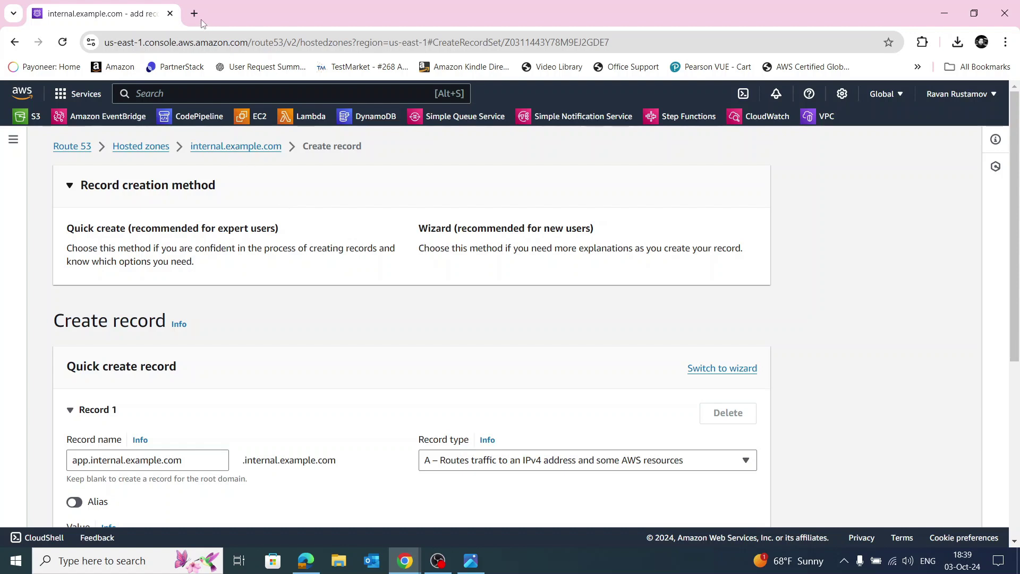
# Step: Open EC2 in a separate browser tab and start launching an instance named testEC2
pyautogui.rightClick(253, 121)
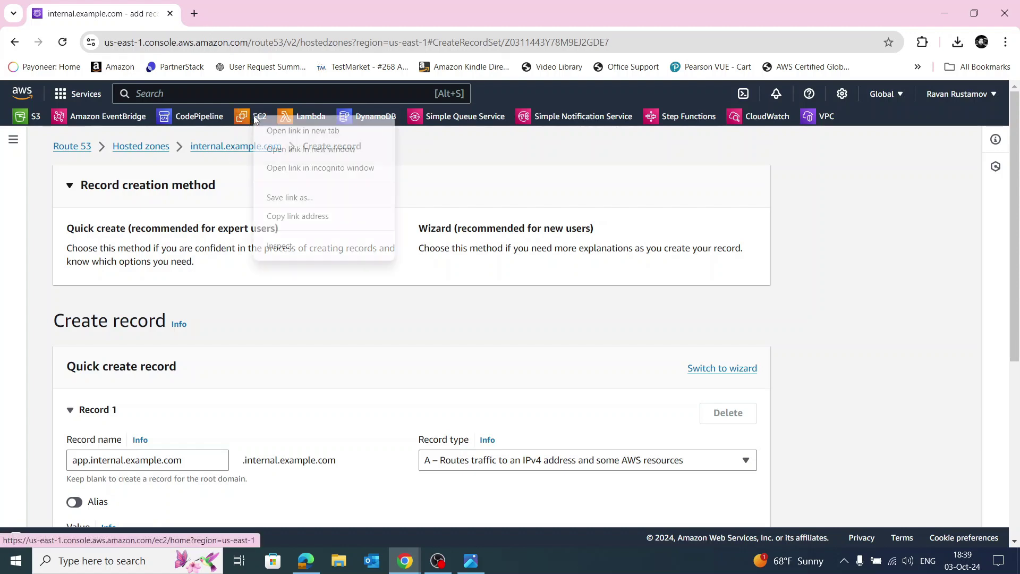
pyautogui.click(290, 131)
pyautogui.click(250, 13)
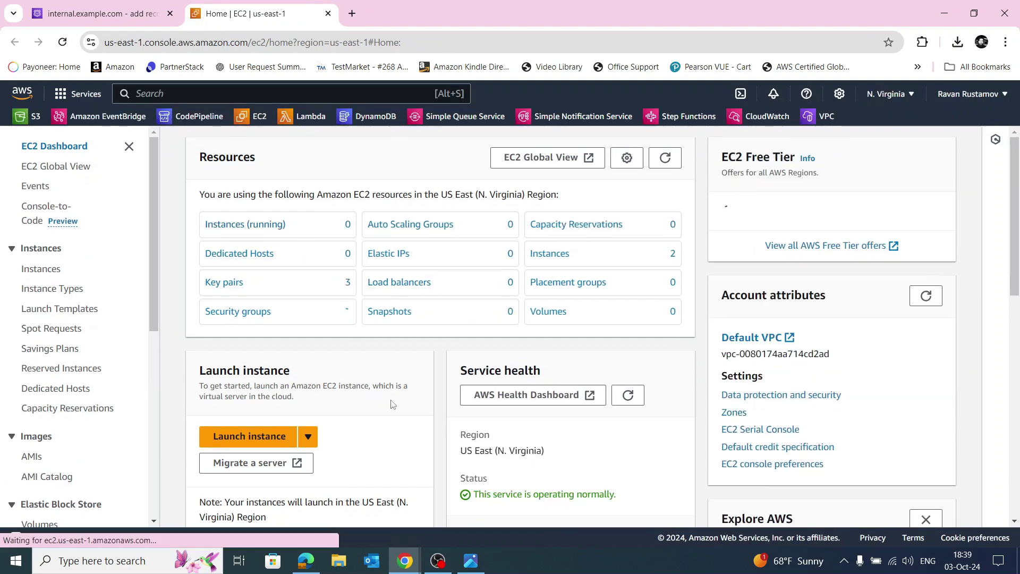
pyautogui.click(247, 437)
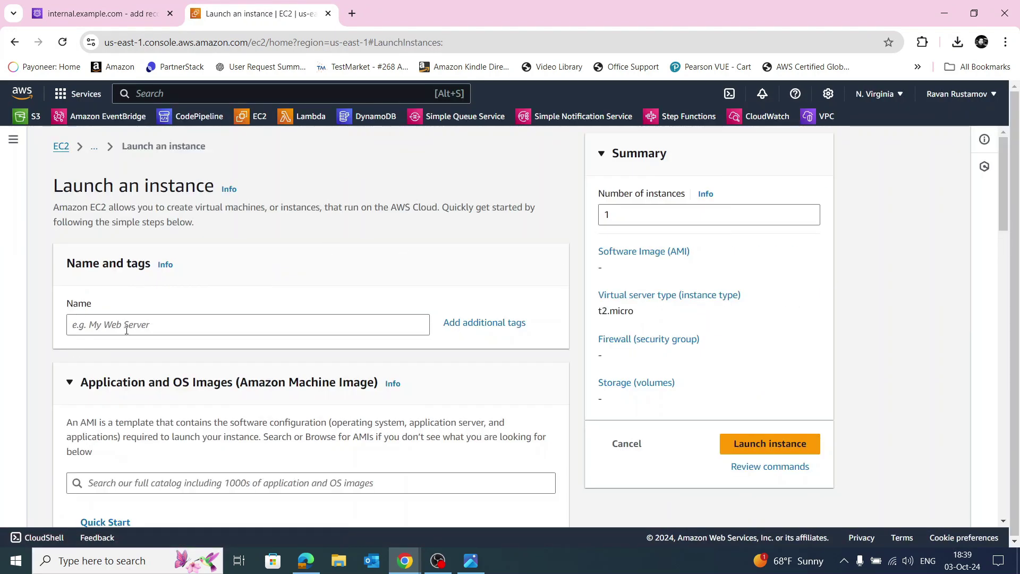
pyautogui.click(127, 329)
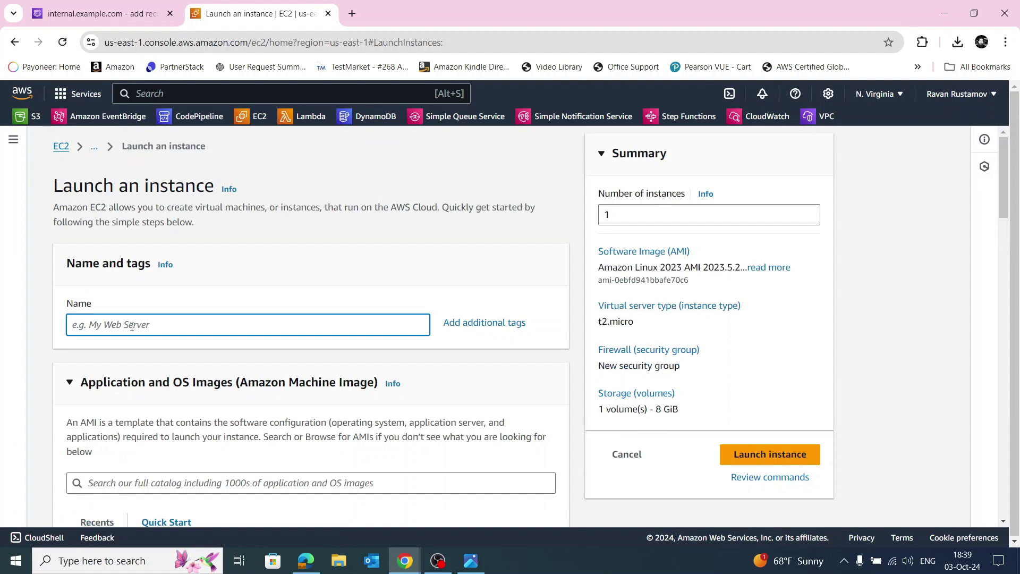
pyautogui.write('testEC2')
# Step: Keep the Amazon Linux 2023 image and t2.micro type, and choose the key pair named private for the instance
pyautogui.scroll(-4, 154, 324)
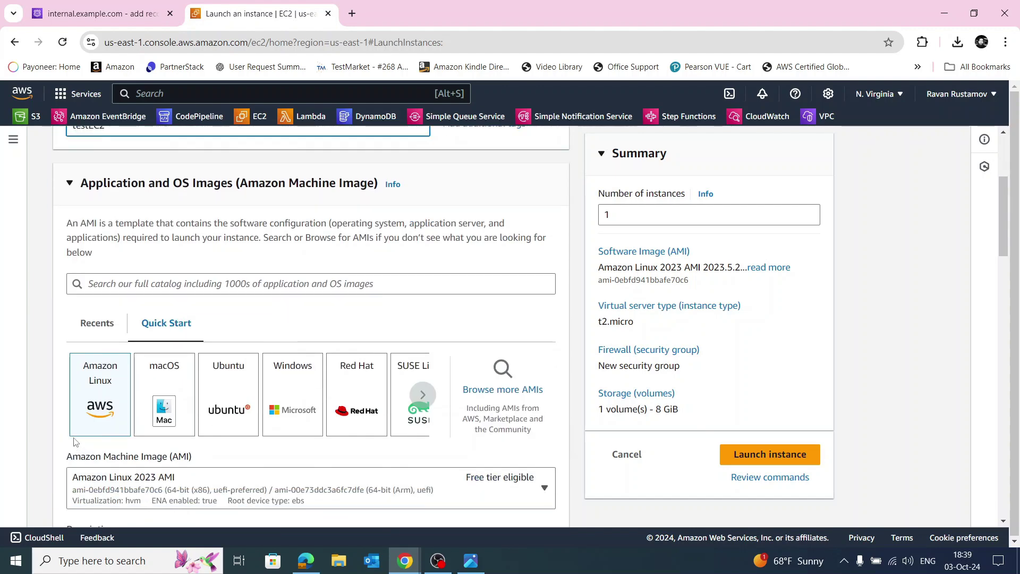
pyautogui.scroll(-1, 93, 350)
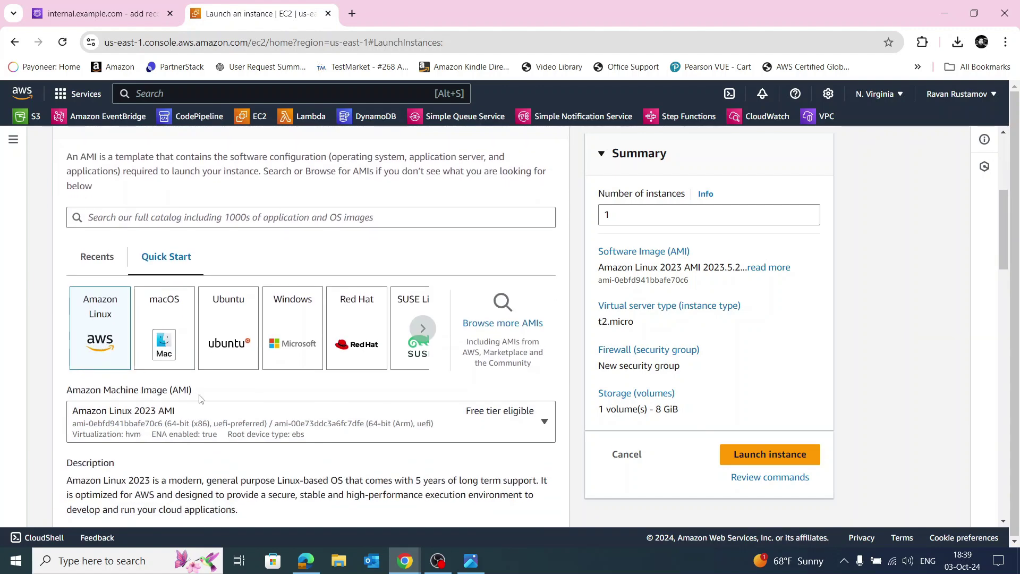
pyautogui.scroll(-6, 390, 305)
pyautogui.scroll(-2, 390, 304)
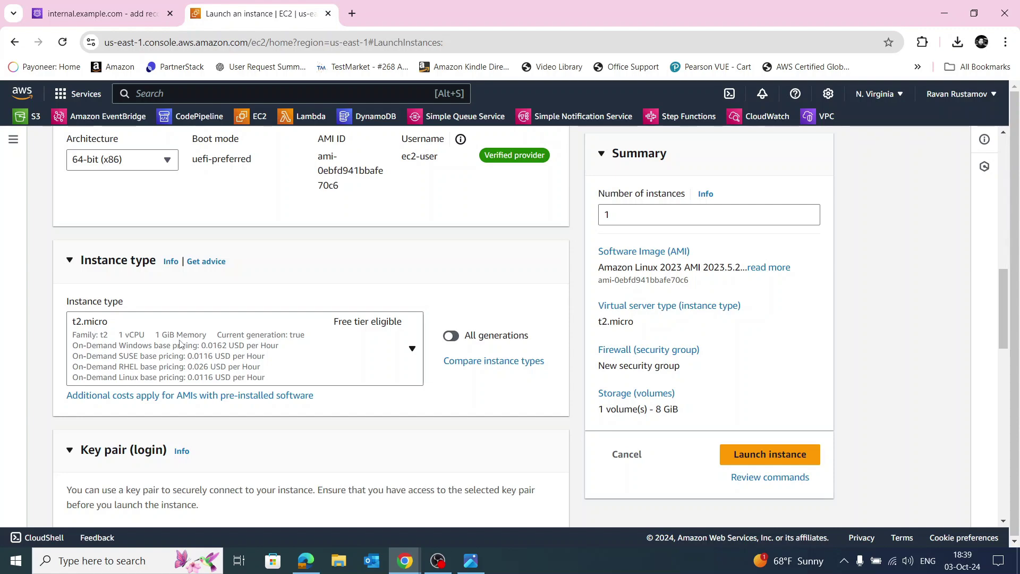
pyautogui.scroll(-6, 316, 340)
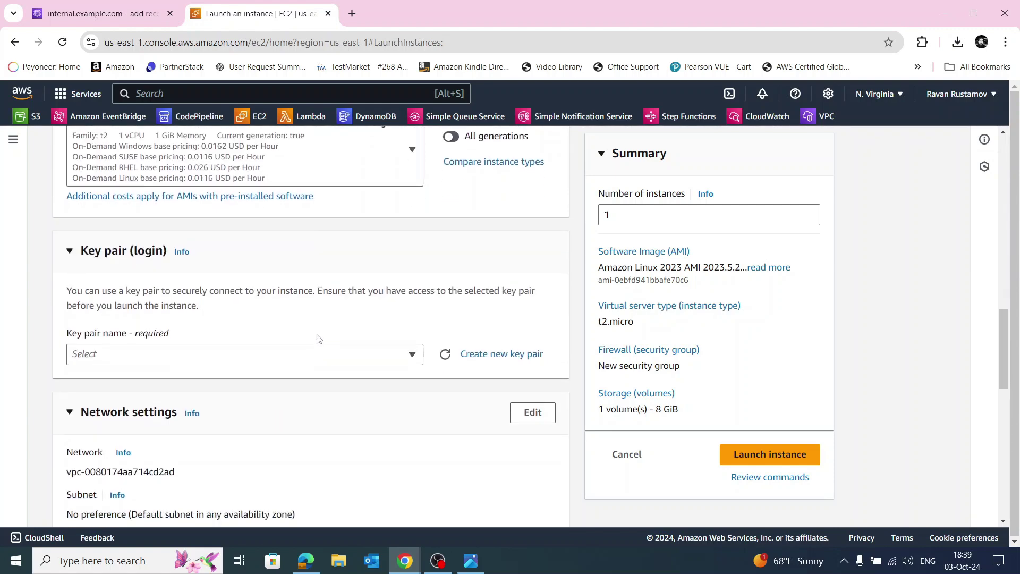
pyautogui.click(286, 230)
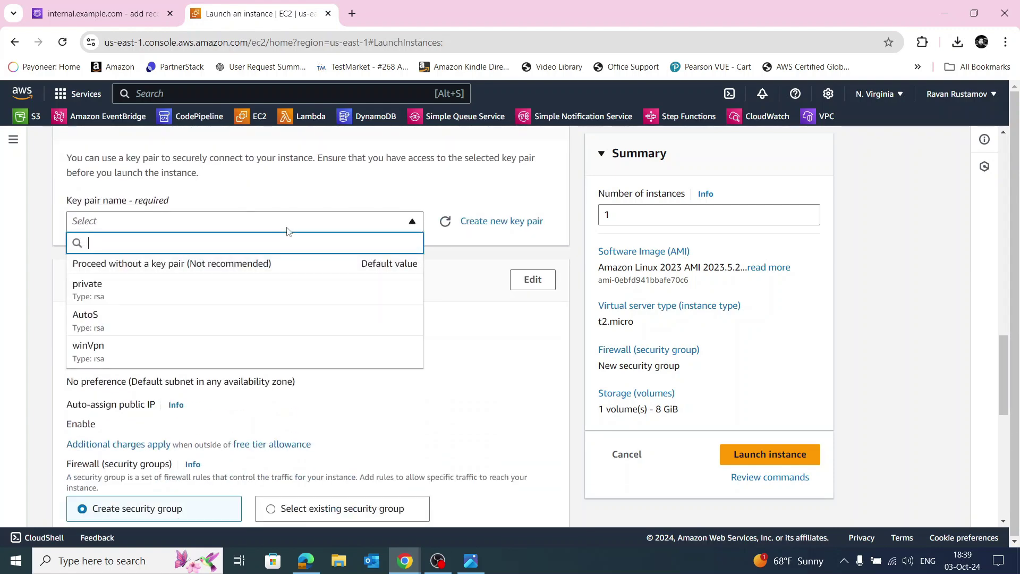
pyautogui.click(249, 291)
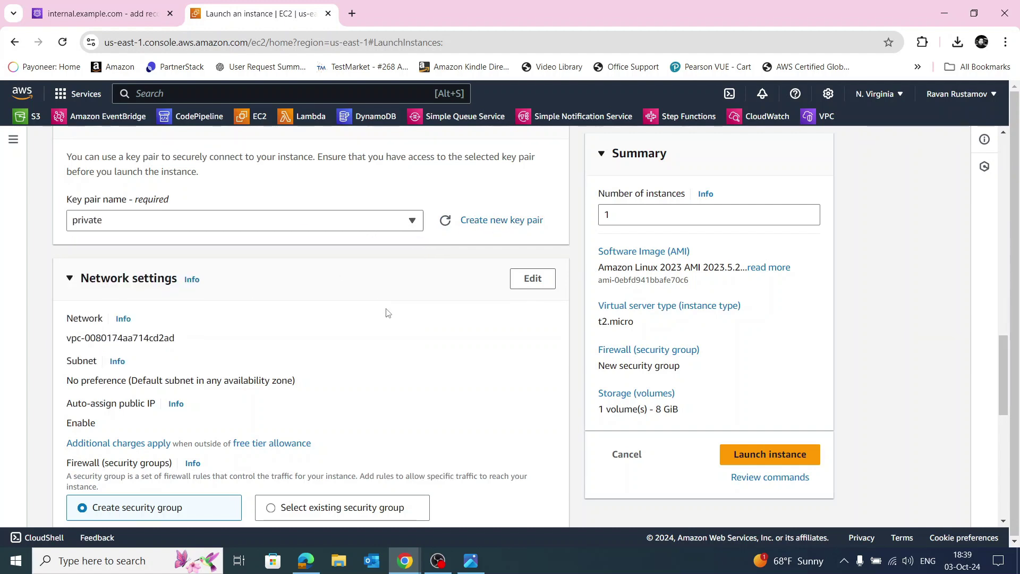
# Step: Edit the instance's network settings to use VPC-TEST and the Test-R53-Sub subnet
pyautogui.scroll(-1, 387, 312)
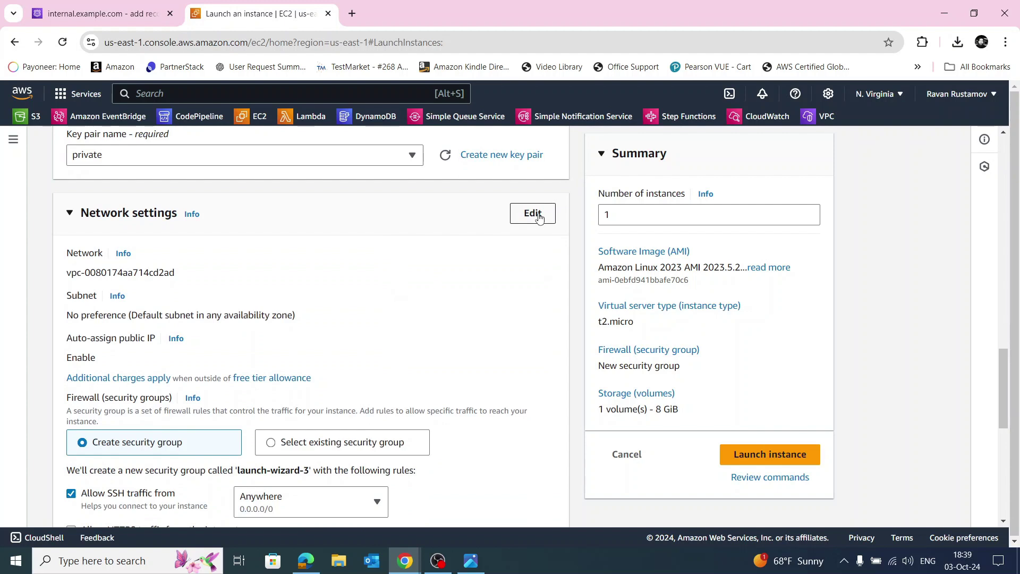
pyautogui.click(532, 213)
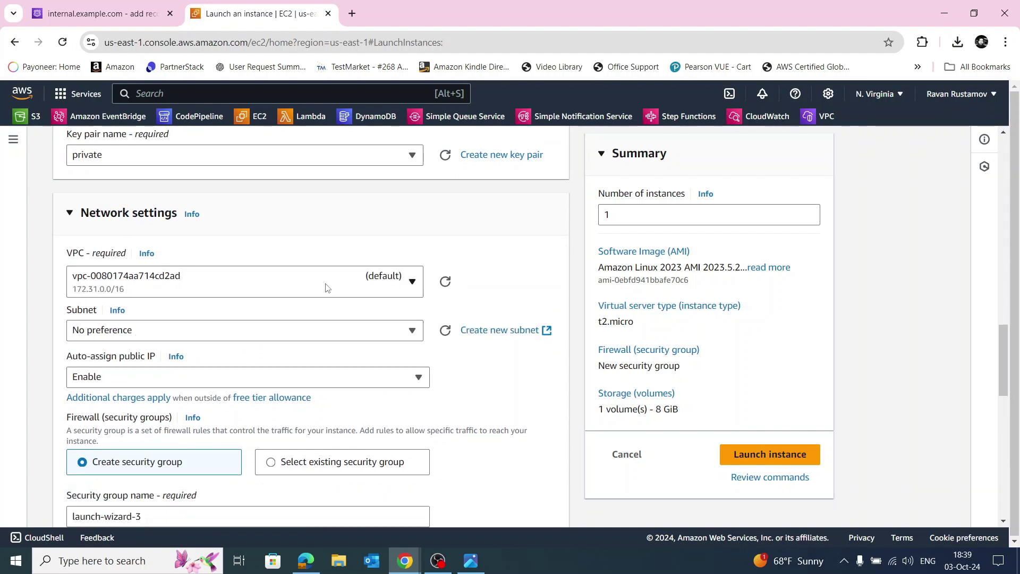
pyautogui.click(309, 288)
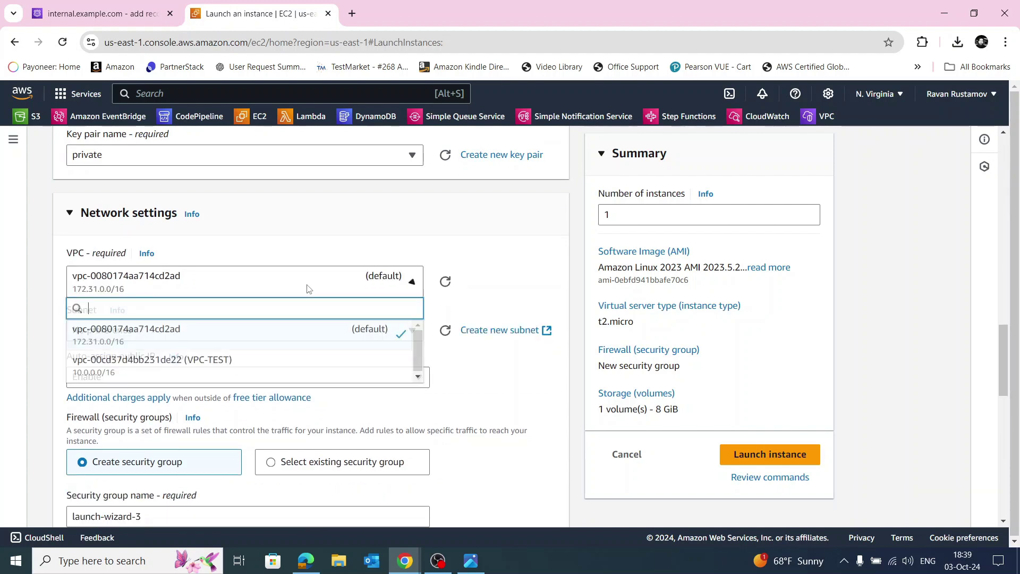
pyautogui.click(279, 372)
pyautogui.scroll(-1, 510, 282)
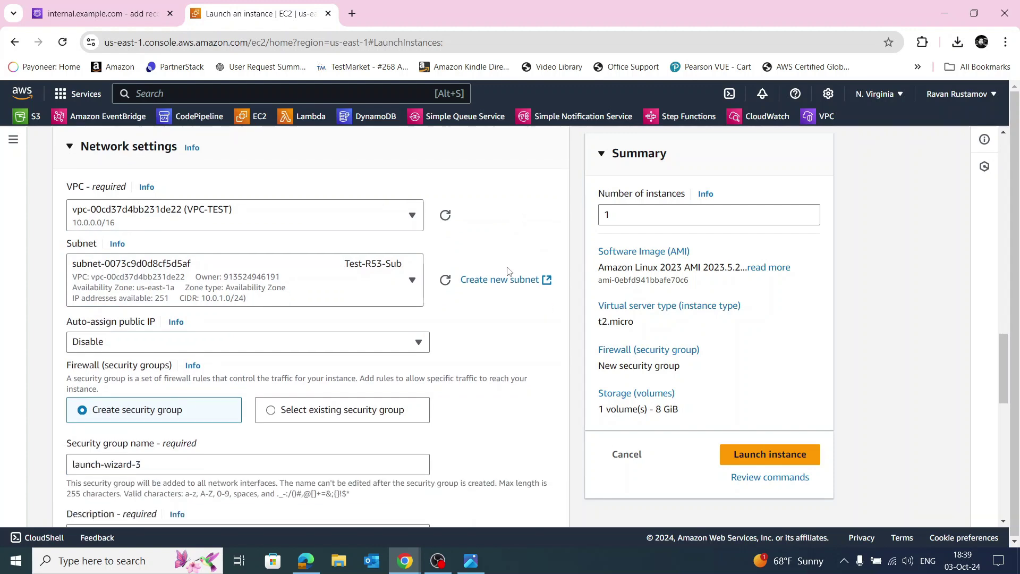
pyautogui.click(363, 280)
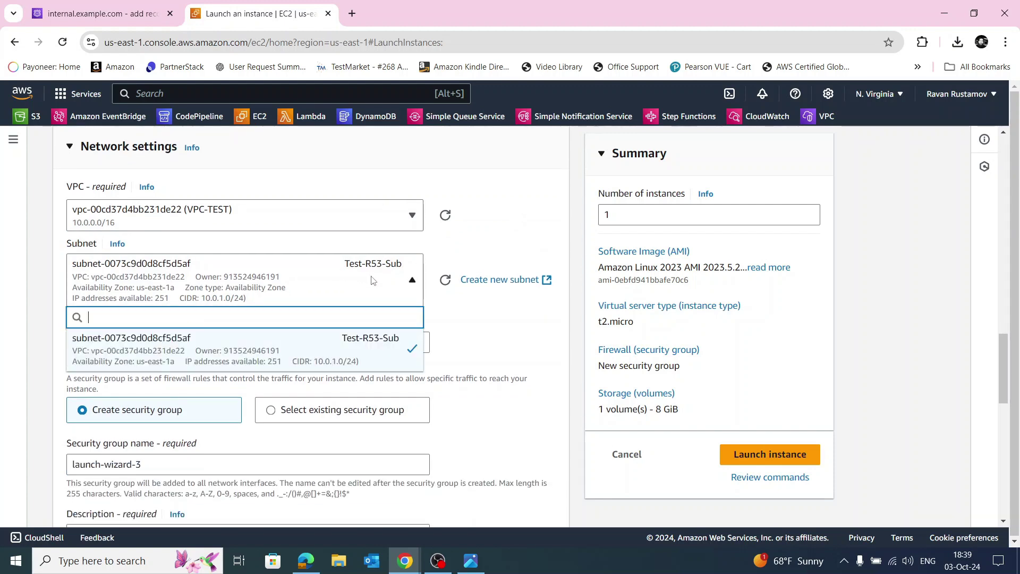
pyautogui.click(355, 359)
# Step: Add a second inbound rule to the new security group allowing Custom ICMP - IPv4 with source type Anywhere
pyautogui.scroll(-1, 515, 321)
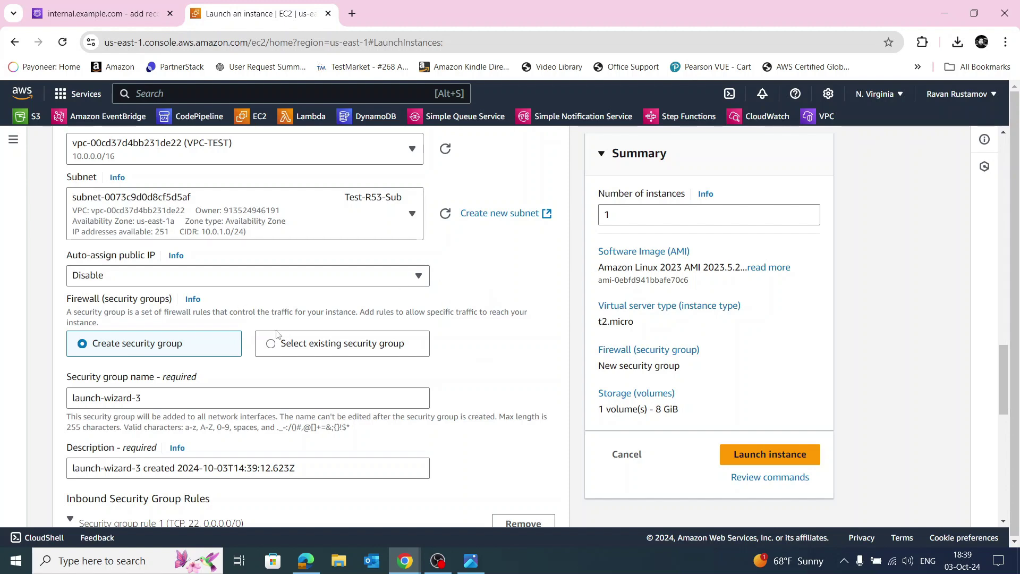
pyautogui.scroll(-1, 515, 270)
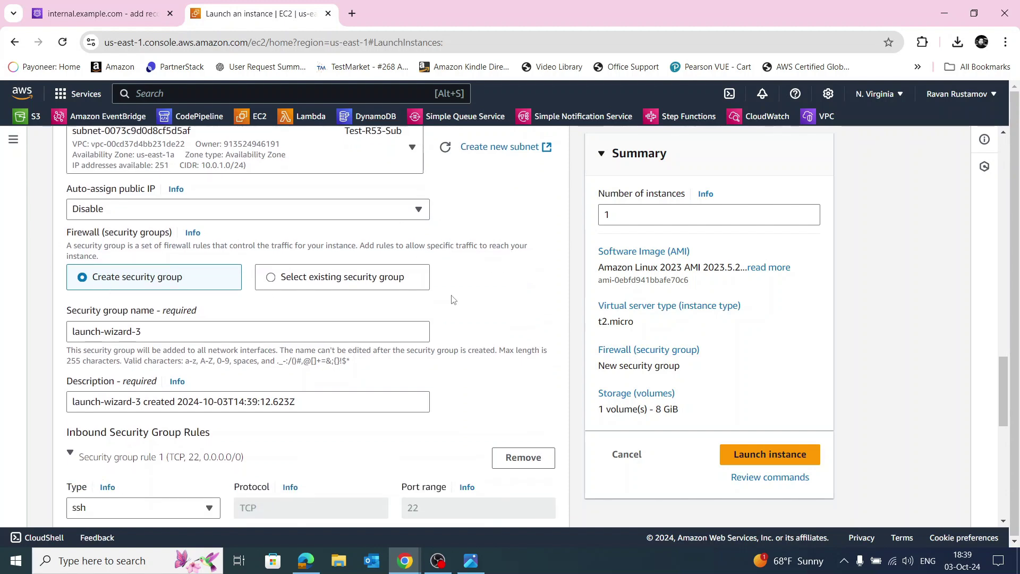
pyautogui.scroll(-2, 478, 293)
pyautogui.scroll(-2, 510, 319)
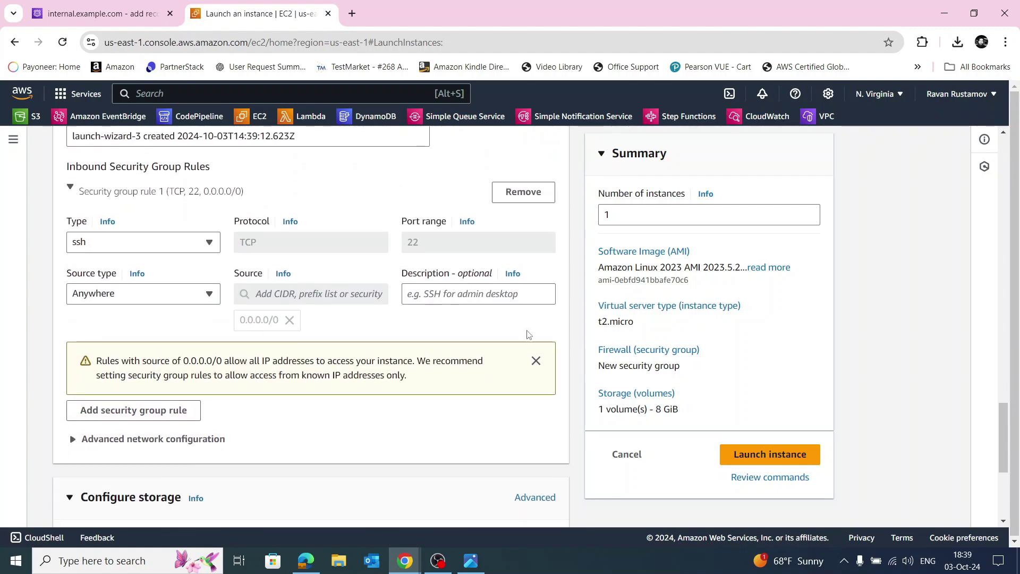
pyautogui.click(536, 360)
pyautogui.click(133, 353)
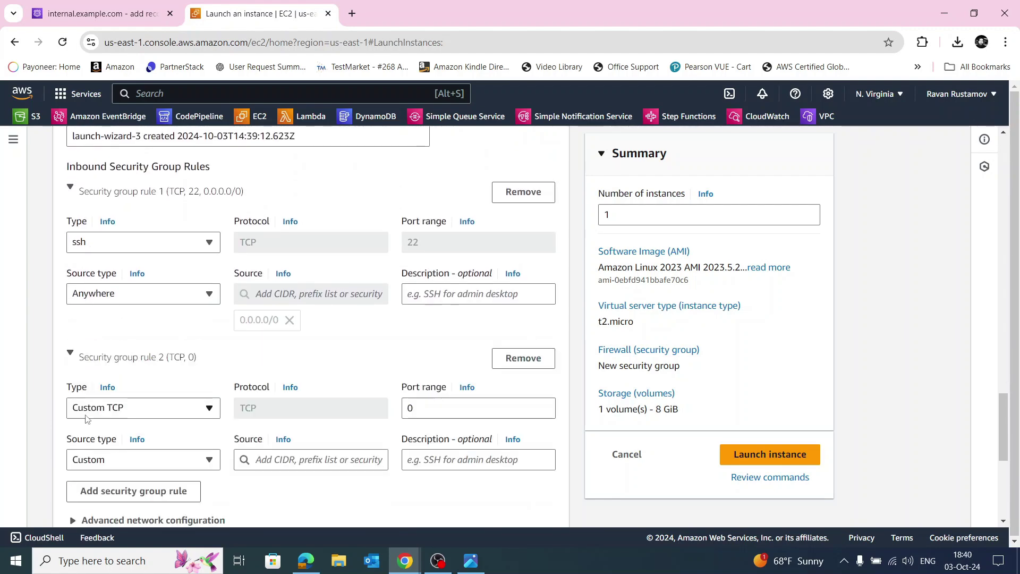
pyautogui.click(159, 409)
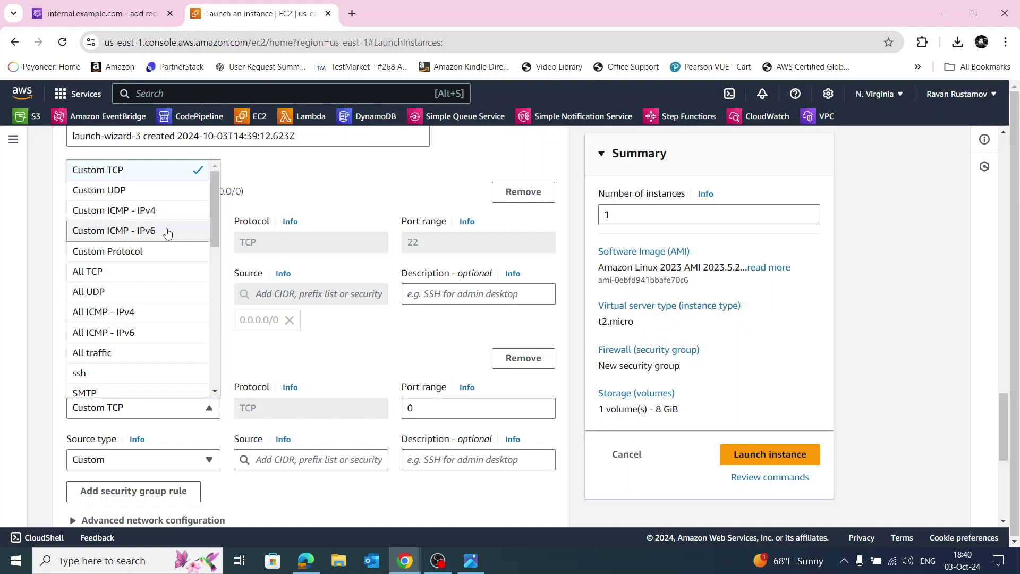
pyautogui.click(133, 211)
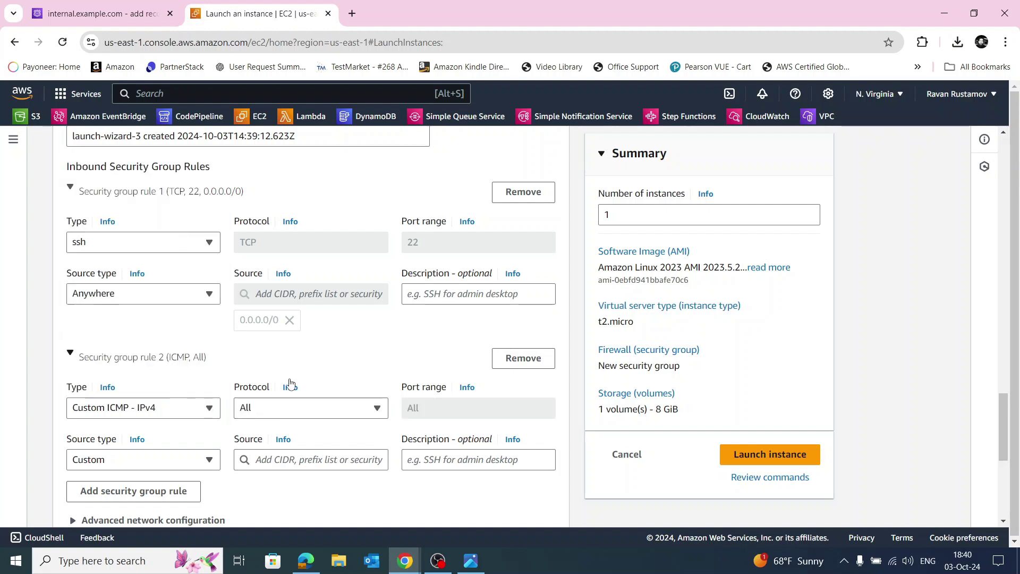
pyautogui.click(143, 458)
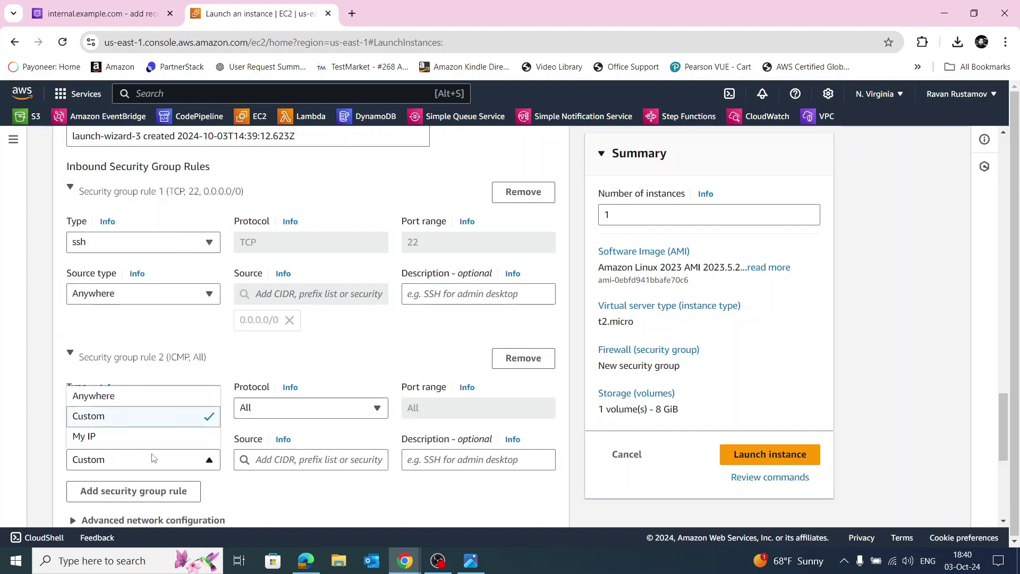
pyautogui.click(175, 397)
# Step: Check the storage settings and try to launch the testEC2 instance
pyautogui.scroll(-6, 371, 381)
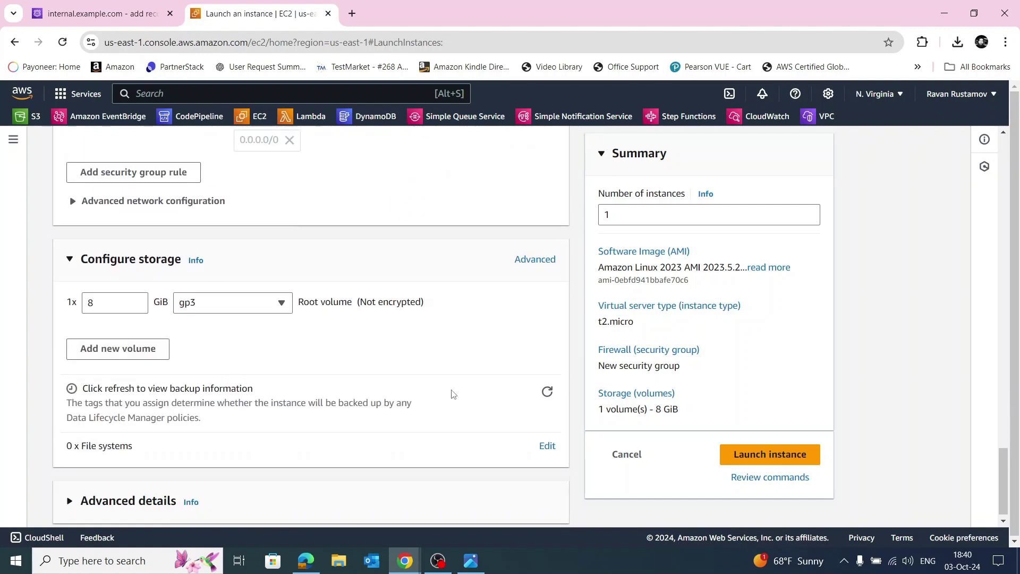
pyautogui.scroll(1, 504, 436)
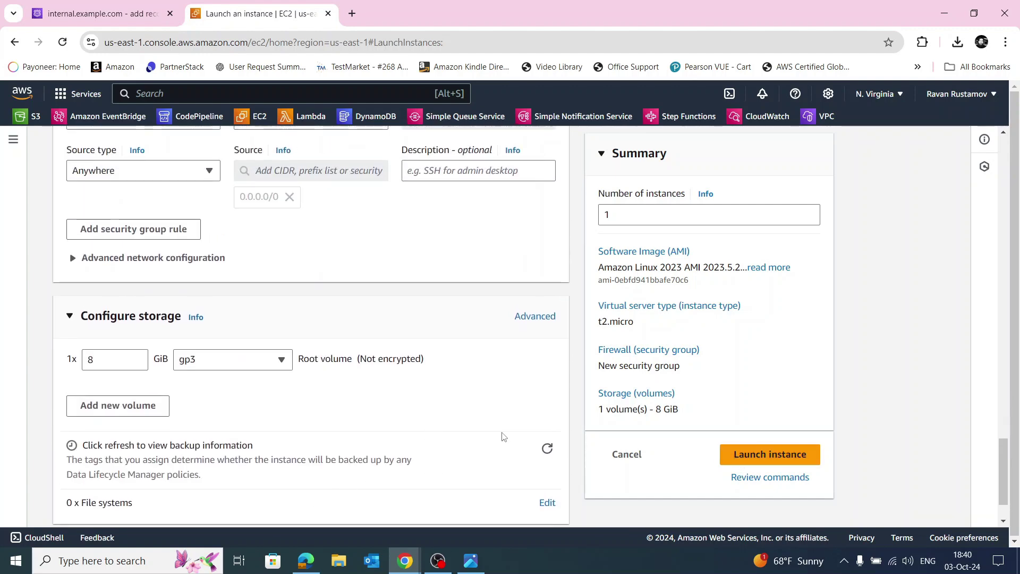
pyautogui.click(765, 454)
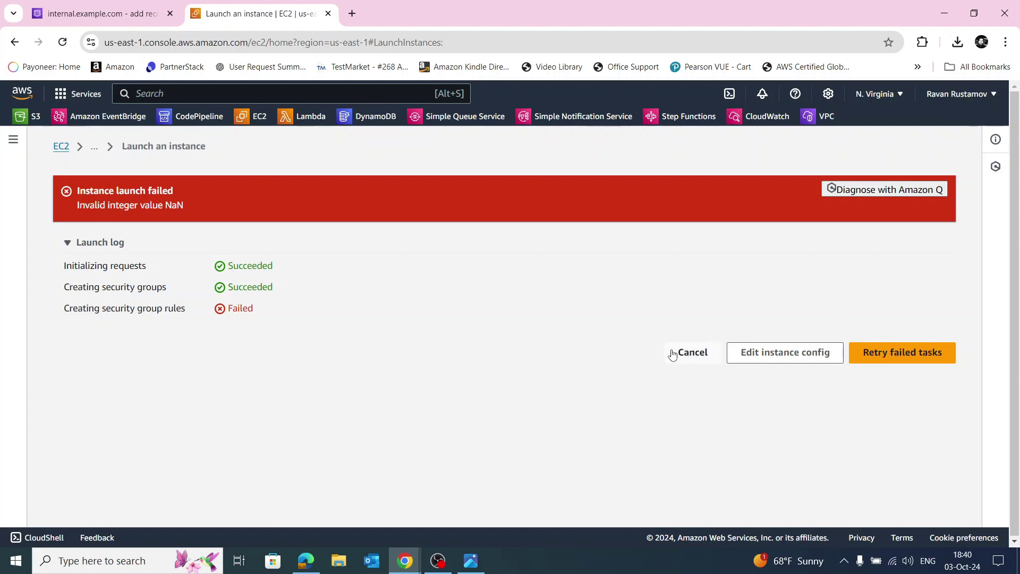
# Step: Return to editing the instance configuration and assign the existing default security group in the network settings
pyautogui.click(753, 353)
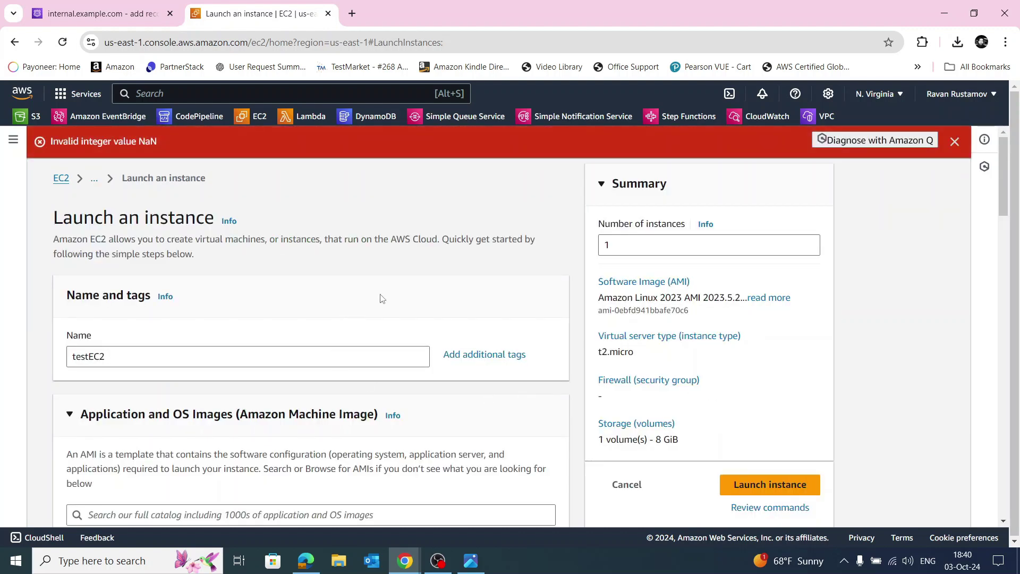
pyautogui.scroll(-10, 378, 296)
pyautogui.scroll(-12, 409, 312)
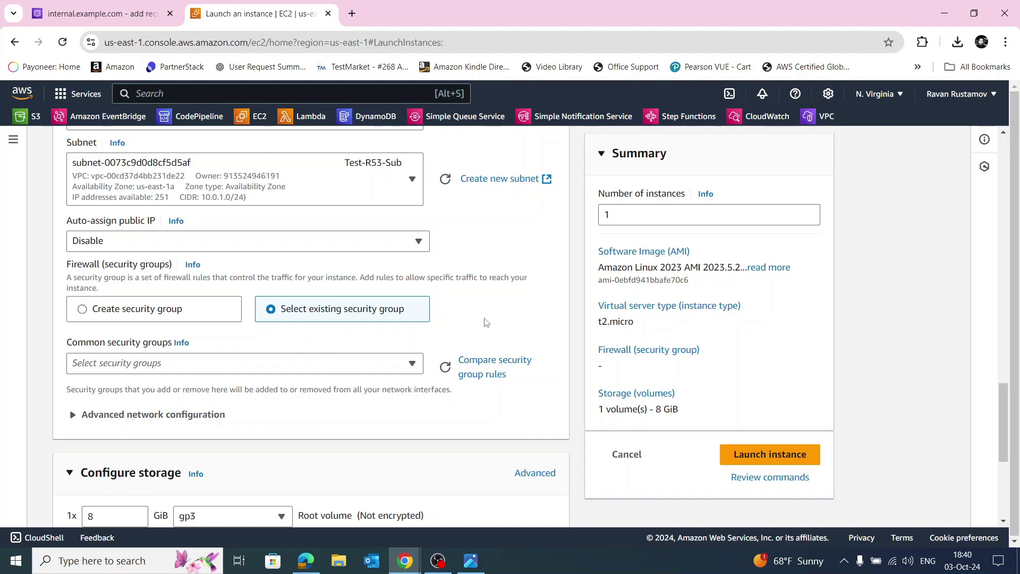
pyautogui.scroll(-2, 485, 323)
pyautogui.scroll(3, 486, 326)
pyautogui.scroll(2, 486, 326)
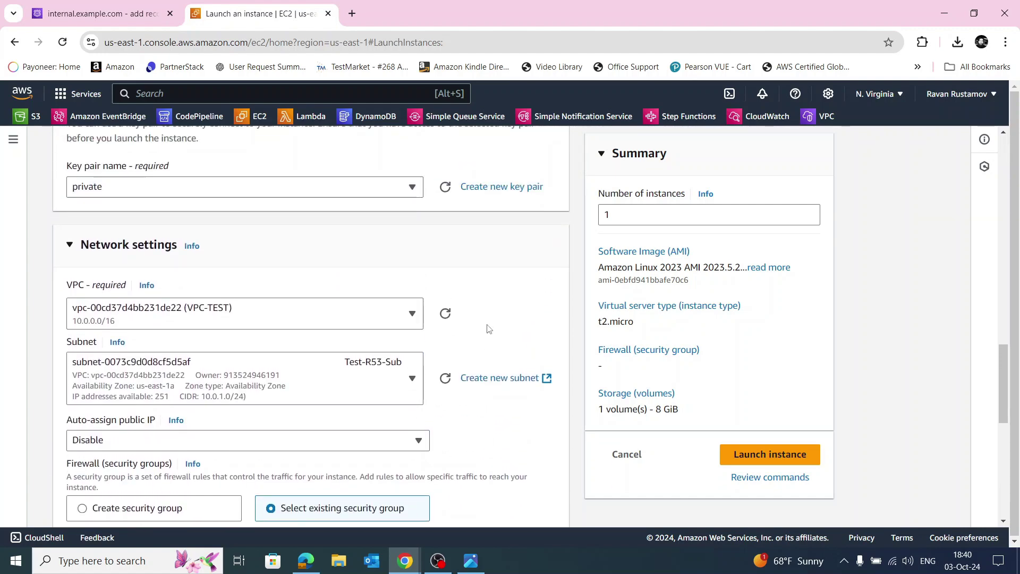
pyautogui.scroll(-6, 486, 326)
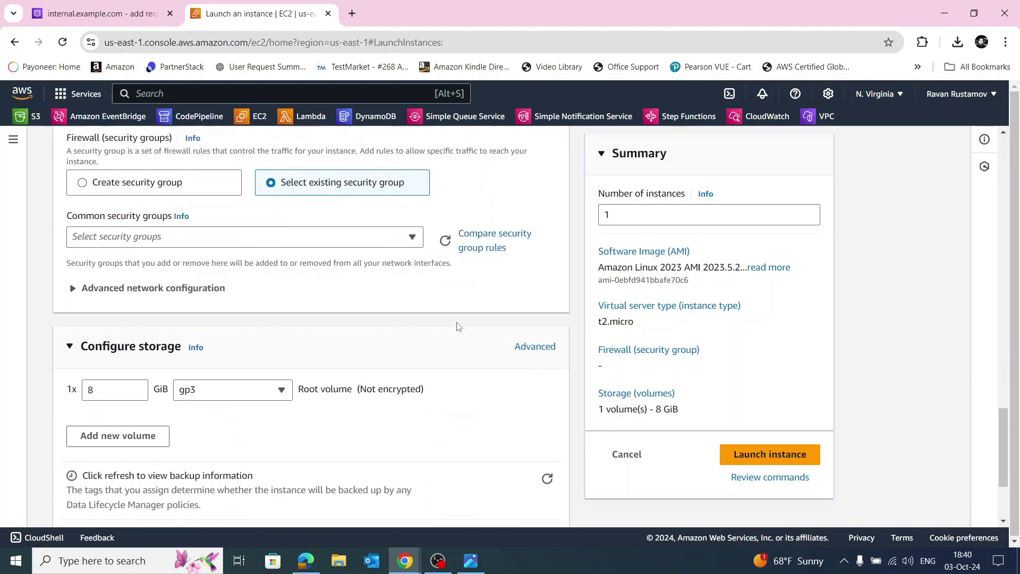
pyautogui.click(360, 236)
pyautogui.click(196, 283)
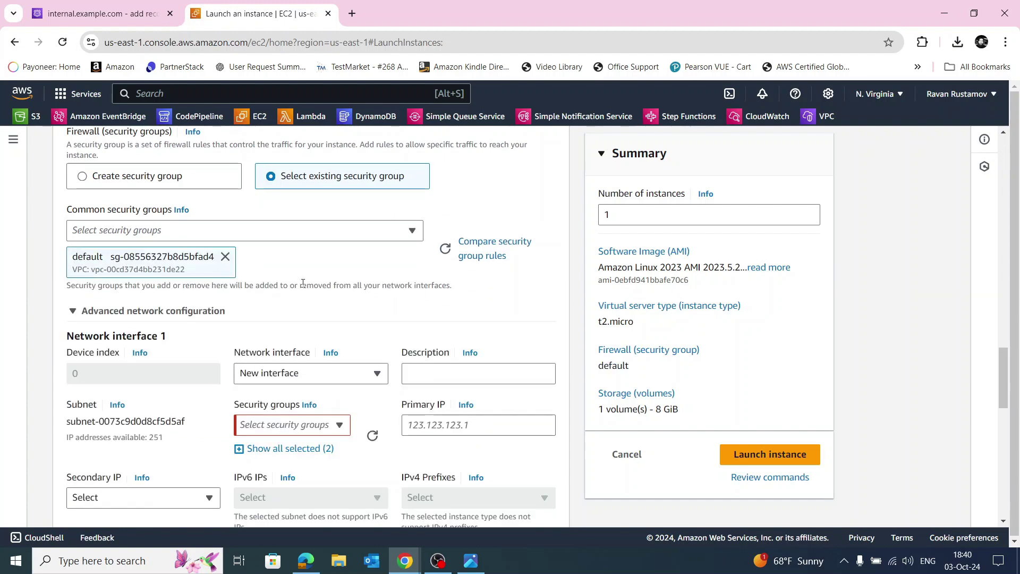
pyautogui.scroll(-1, 508, 314)
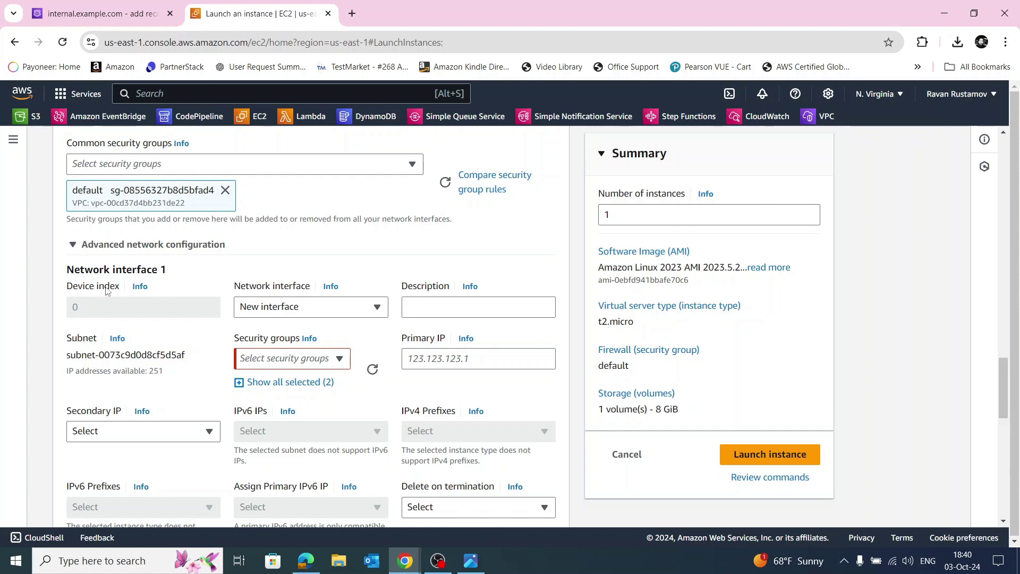
pyautogui.click(73, 245)
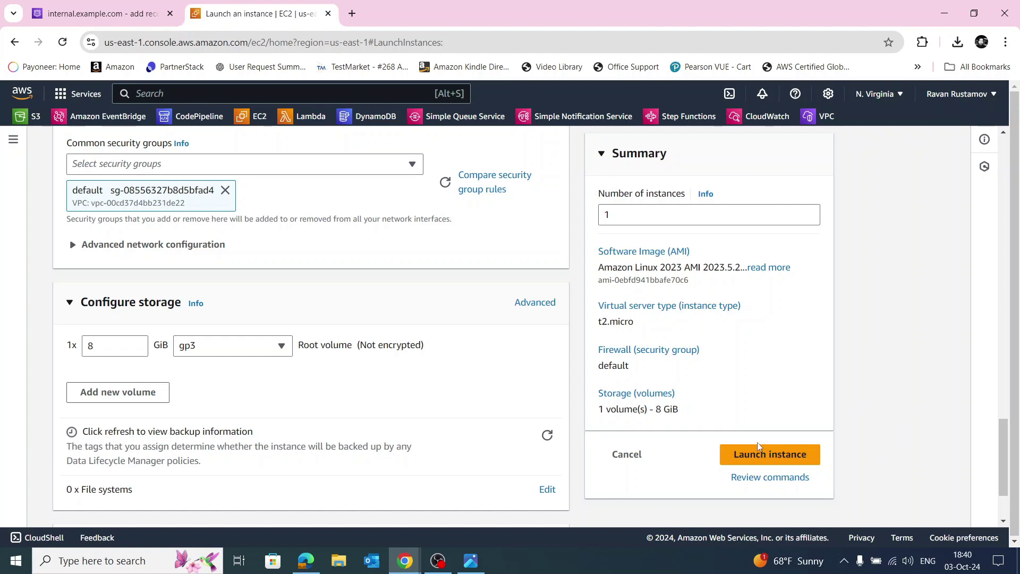
# Step: Dismiss the launch error and review the instance configuration from the name through the network settings
pyautogui.scroll(15, 457, 396)
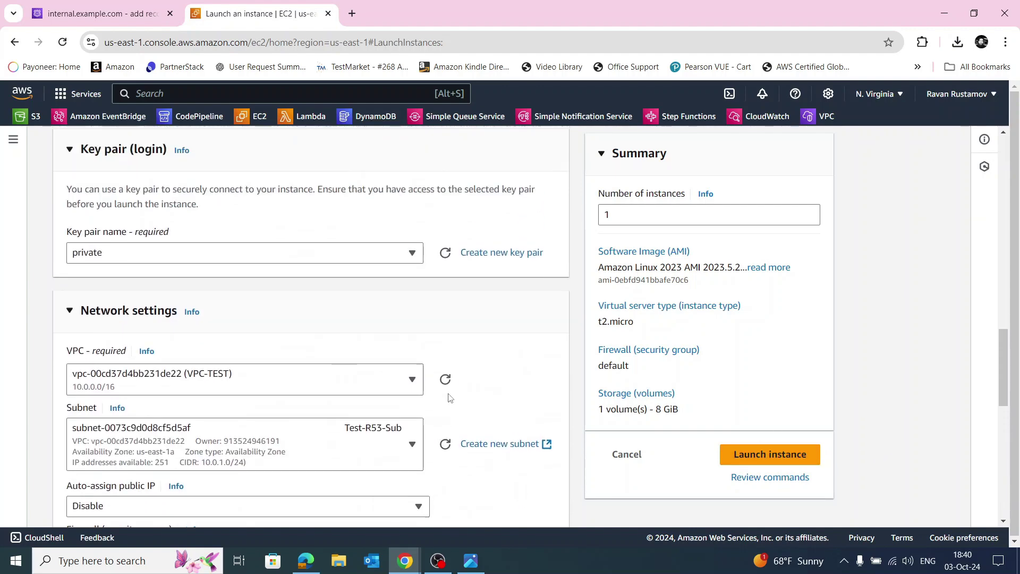
pyautogui.scroll(3, 458, 397)
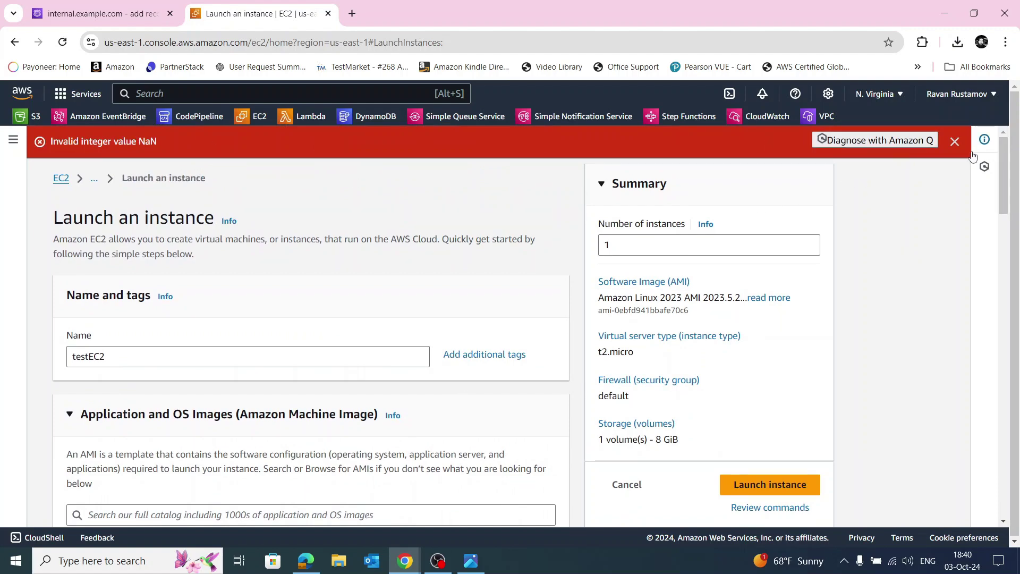
pyautogui.click(955, 141)
pyautogui.scroll(-15, 370, 401)
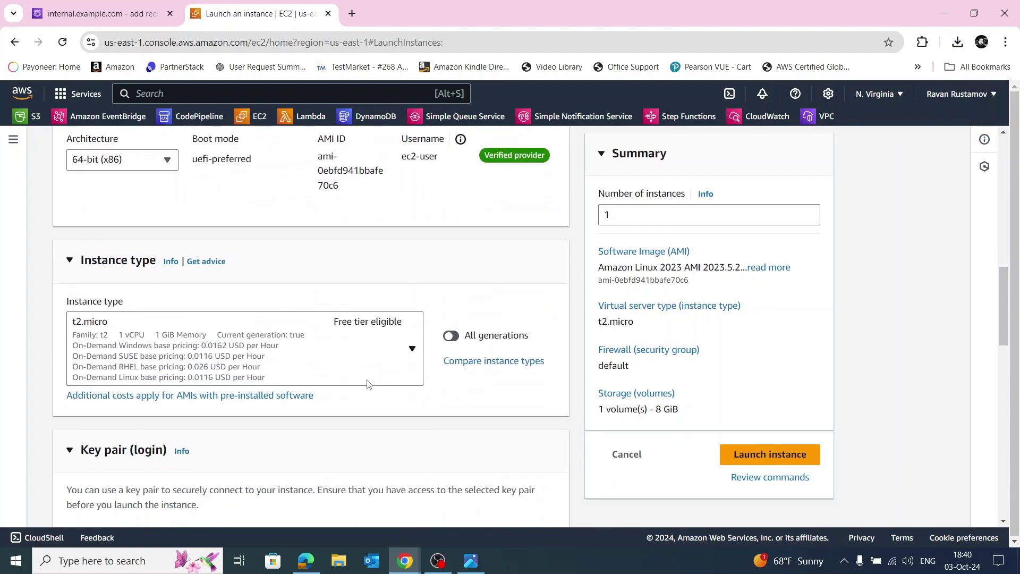
pyautogui.scroll(-3, 366, 382)
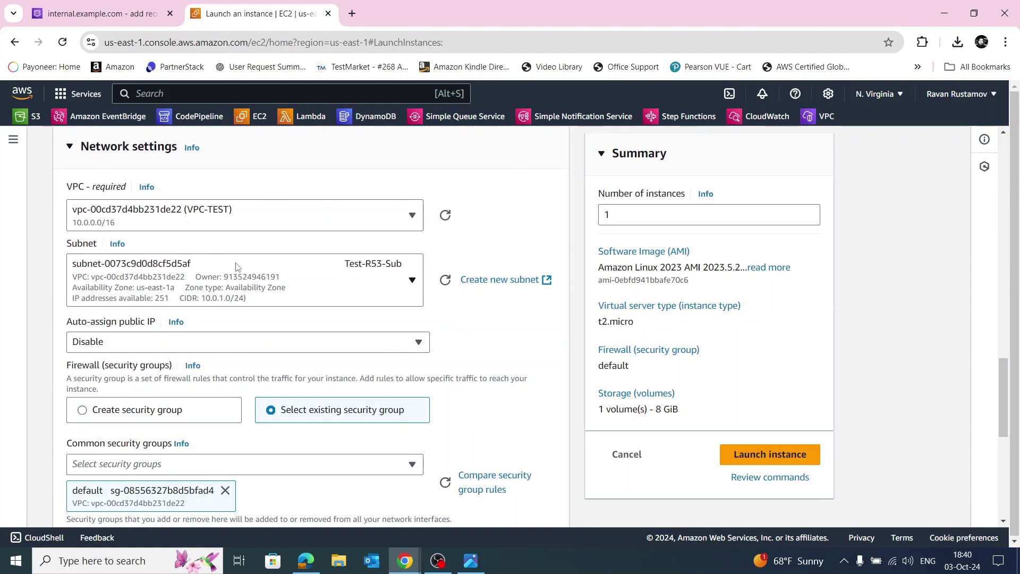
pyautogui.scroll(-2, 295, 286)
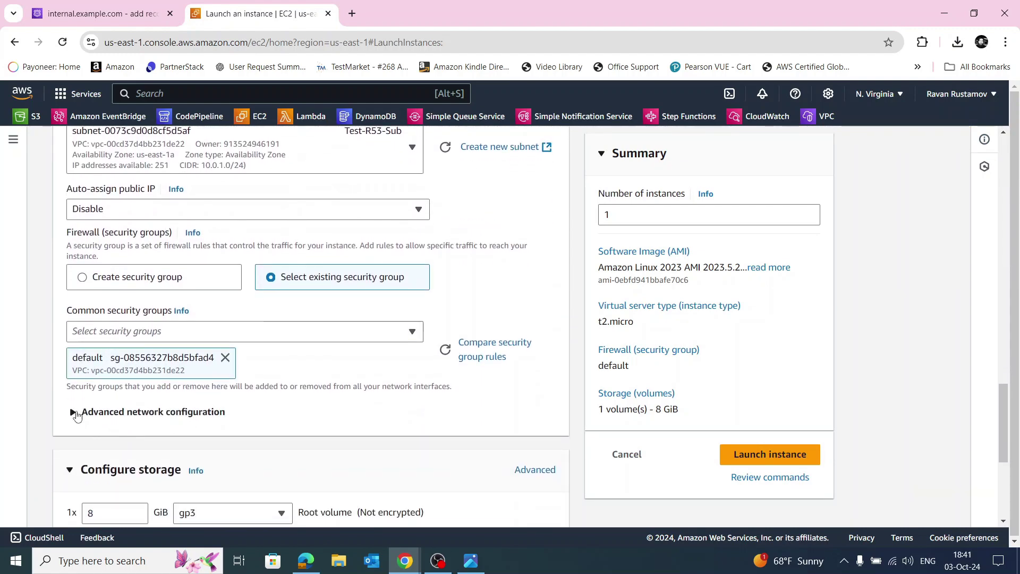
# Step: In the advanced network configuration, remove the leftover unnamed security group from Network interface 1, keeping only default
pyautogui.click(73, 412)
pyautogui.scroll(-2, 305, 416)
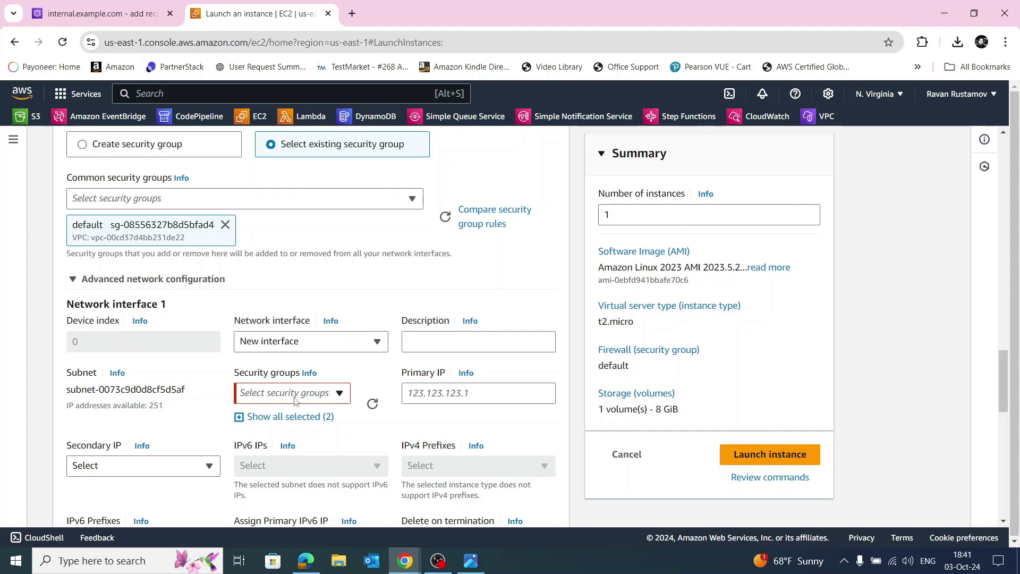
pyautogui.click(339, 394)
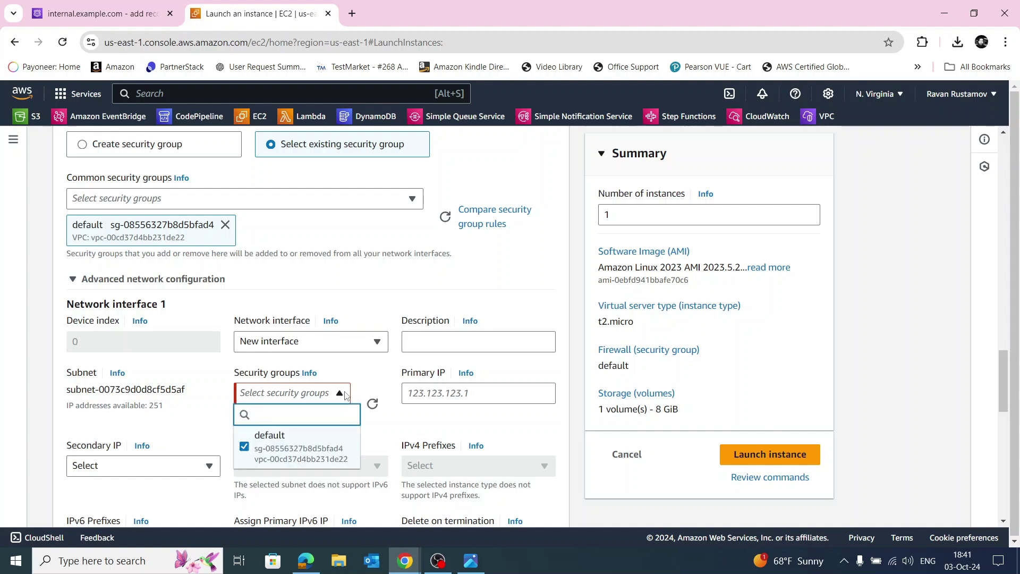
pyautogui.click(299, 451)
pyautogui.click(393, 431)
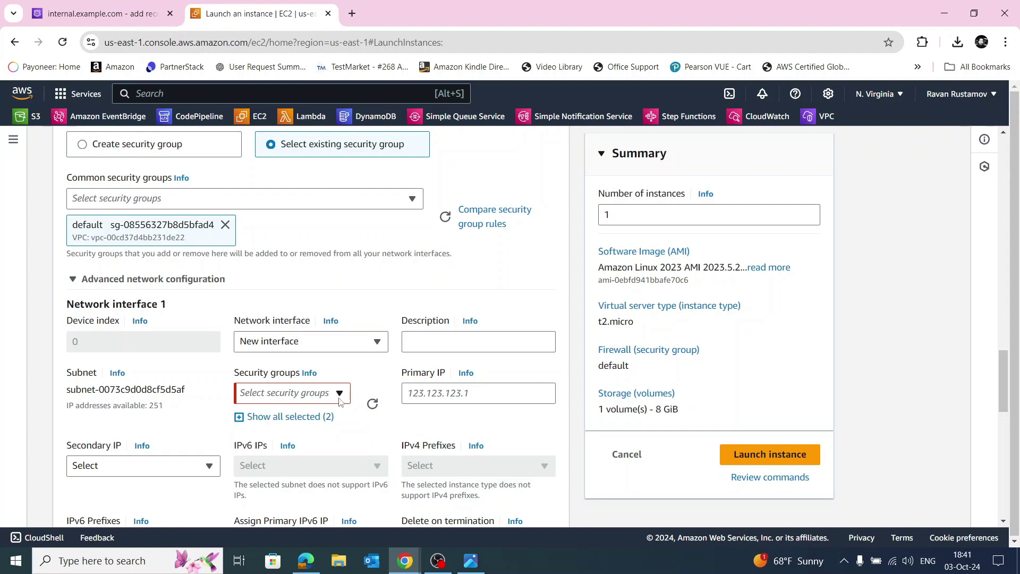
pyautogui.click(313, 416)
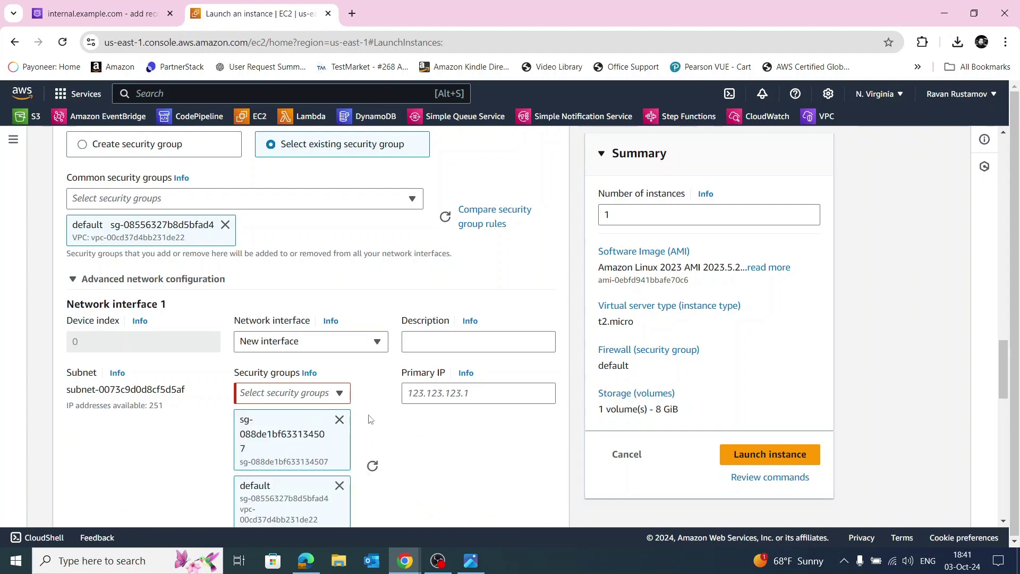
pyautogui.scroll(-3, 365, 409)
pyautogui.scroll(3, 372, 342)
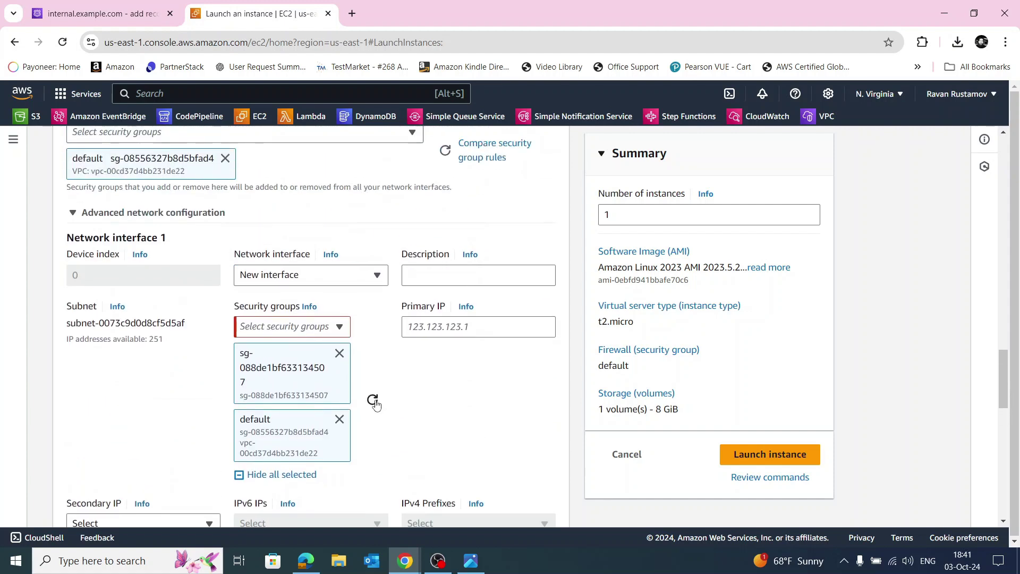
pyautogui.click(374, 398)
pyautogui.click(340, 354)
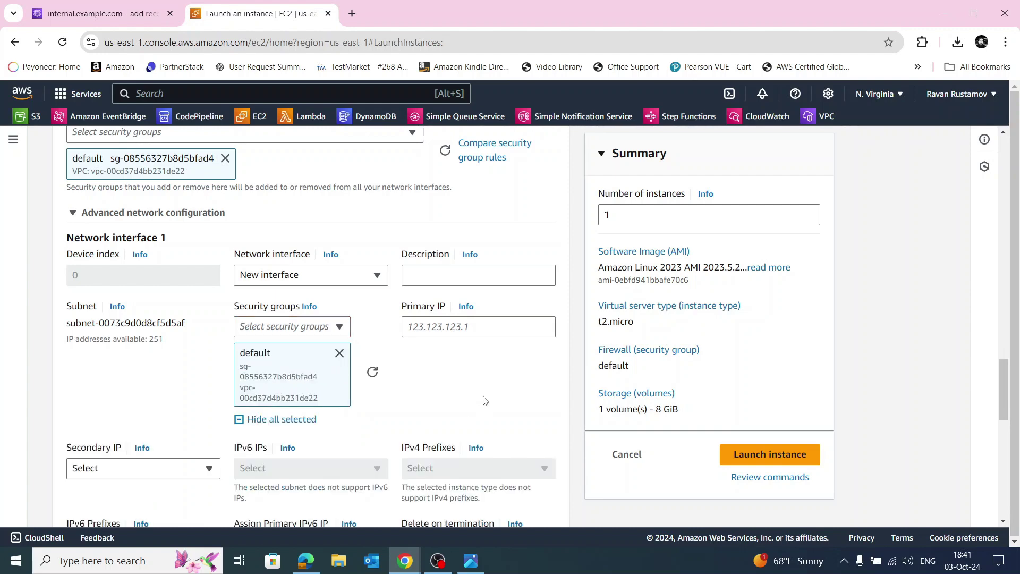
# Step: Launch the testEC2 instance and open the list of all instances
pyautogui.scroll(-5, 519, 398)
pyautogui.click(777, 454)
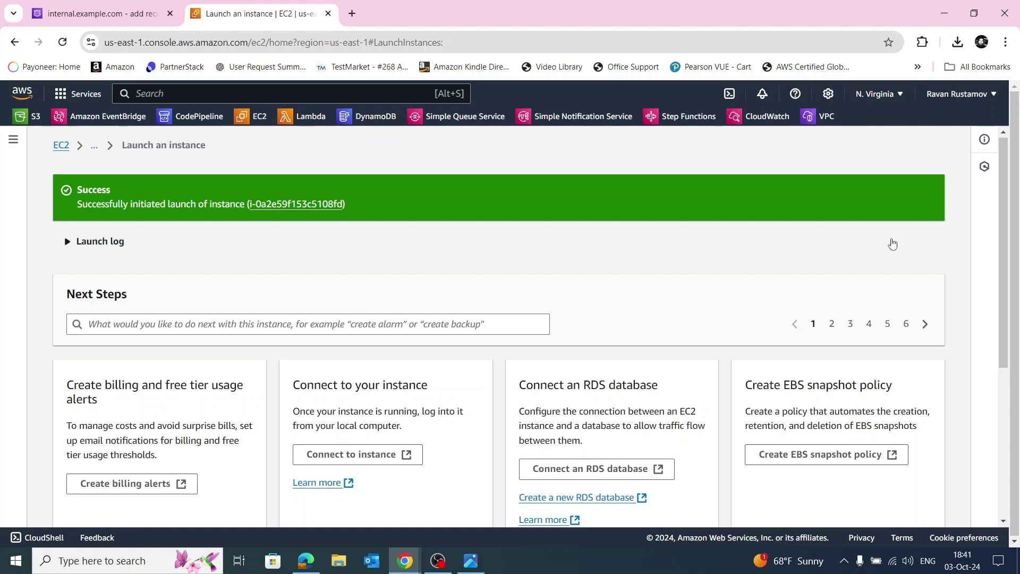
pyautogui.scroll(-5, 891, 241)
pyautogui.click(894, 503)
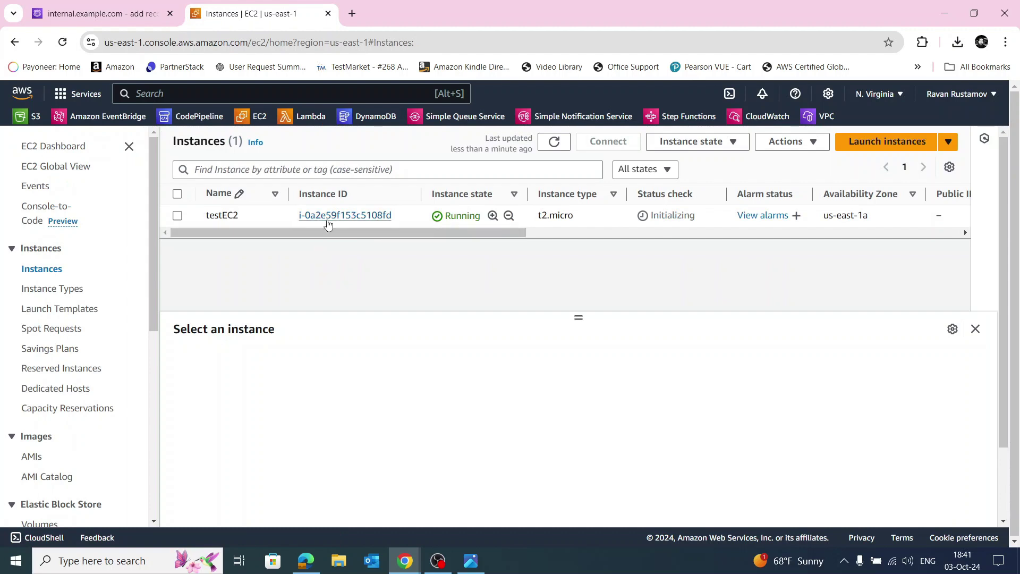
# Step: Copy testEC2's private IPv4 address, 10.0.1.116, into the value of the Route 53 A record and create the record
pyautogui.click(177, 216)
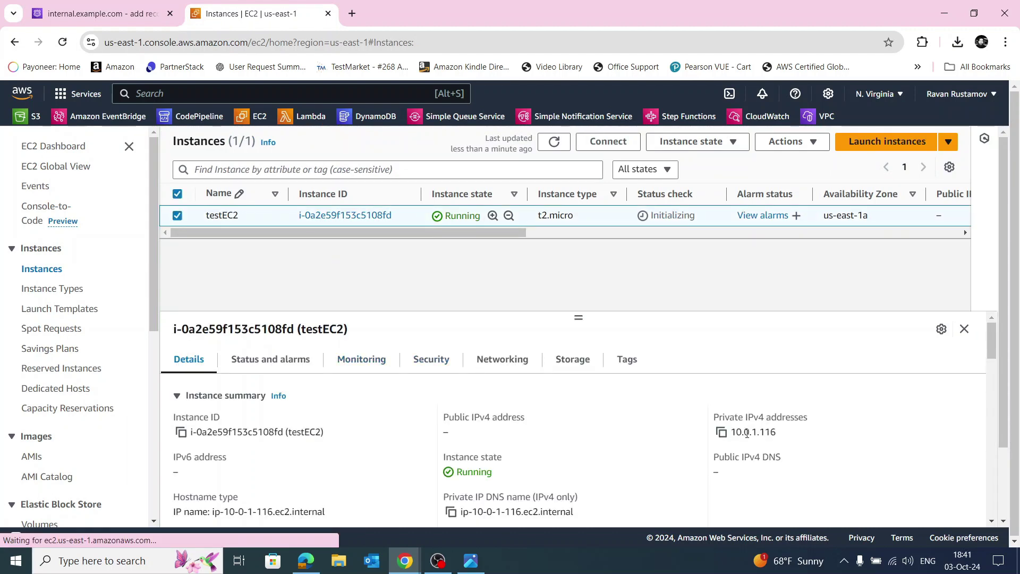
pyautogui.click(721, 433)
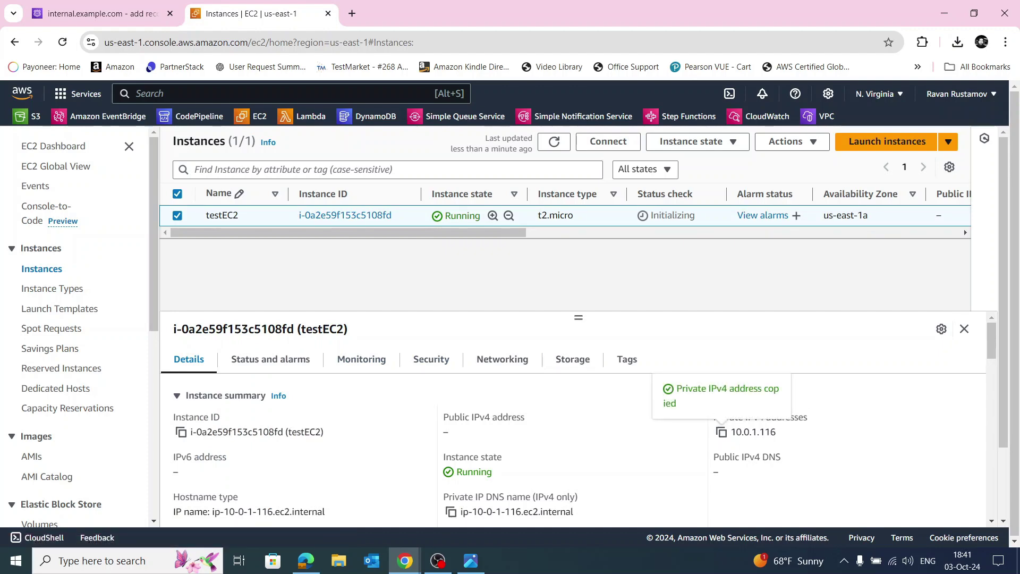
pyautogui.click(104, 13)
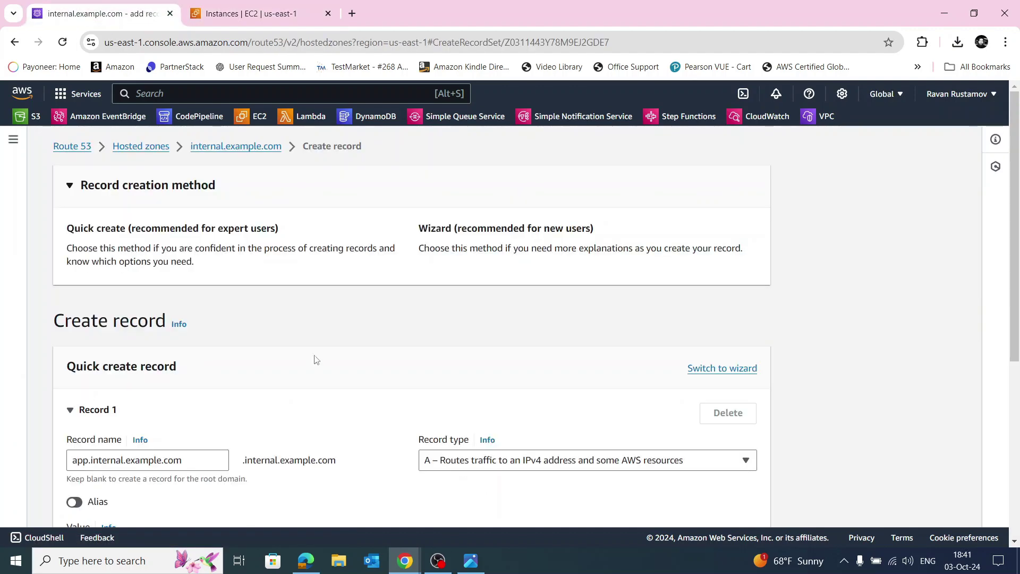
pyautogui.scroll(-3, 357, 353)
pyautogui.scroll(-2, 356, 353)
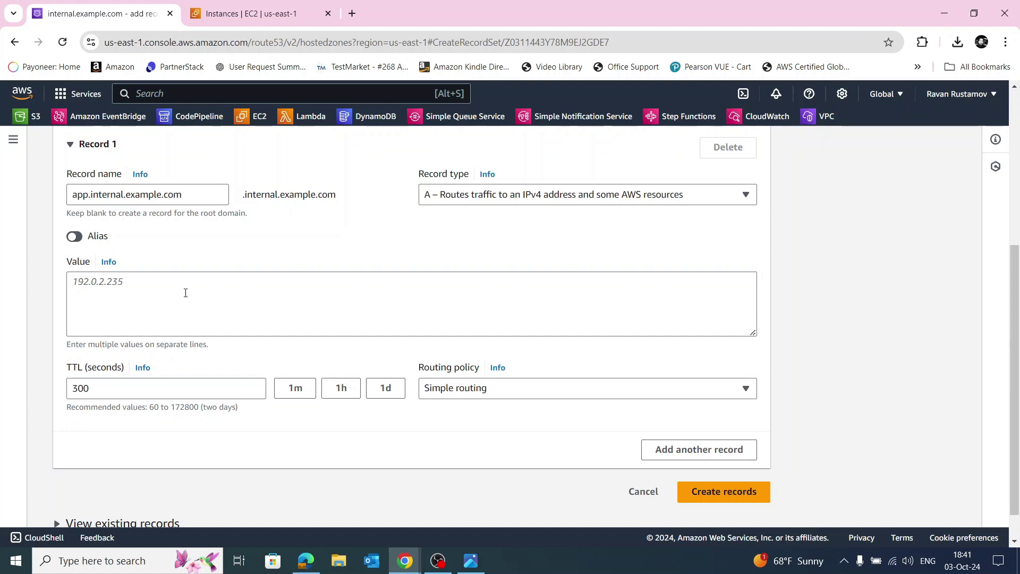
pyautogui.click(138, 281)
pyautogui.rightClick(138, 282)
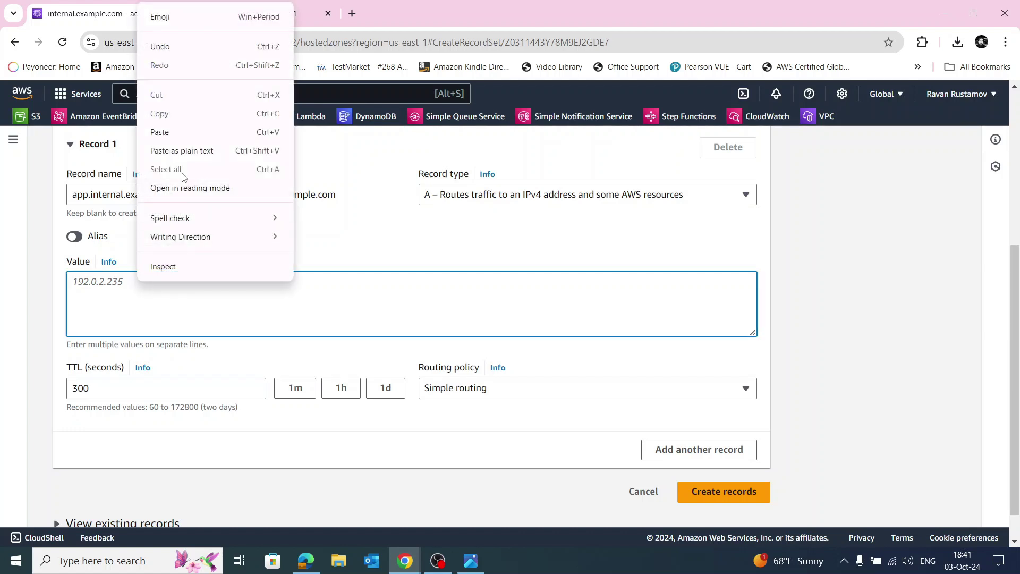
pyautogui.click(182, 131)
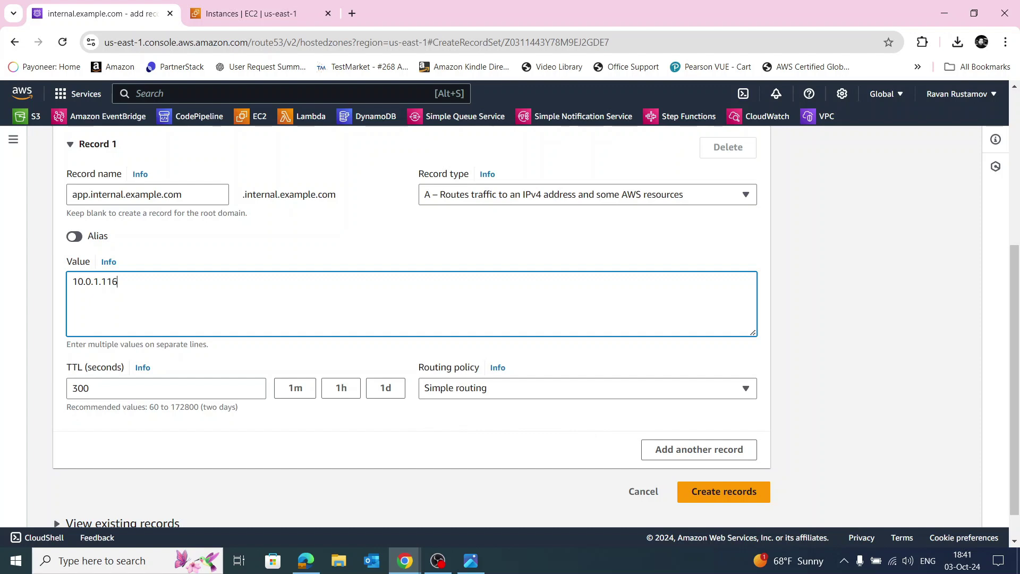
pyautogui.click(738, 492)
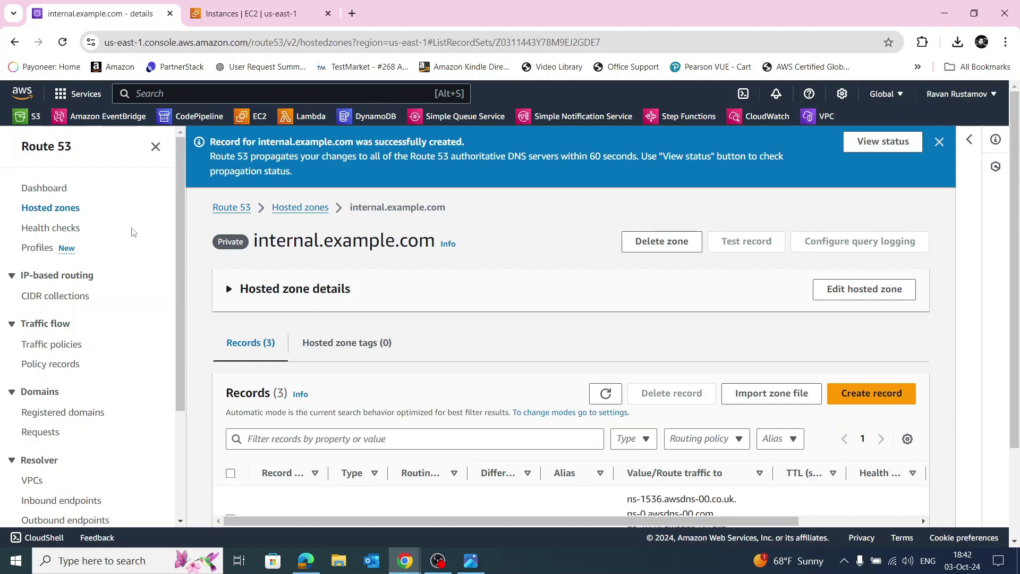
# Step: Check the internal.example.com zone's details in the hosted zones list, then close the details and the record notification
pyautogui.click(60, 209)
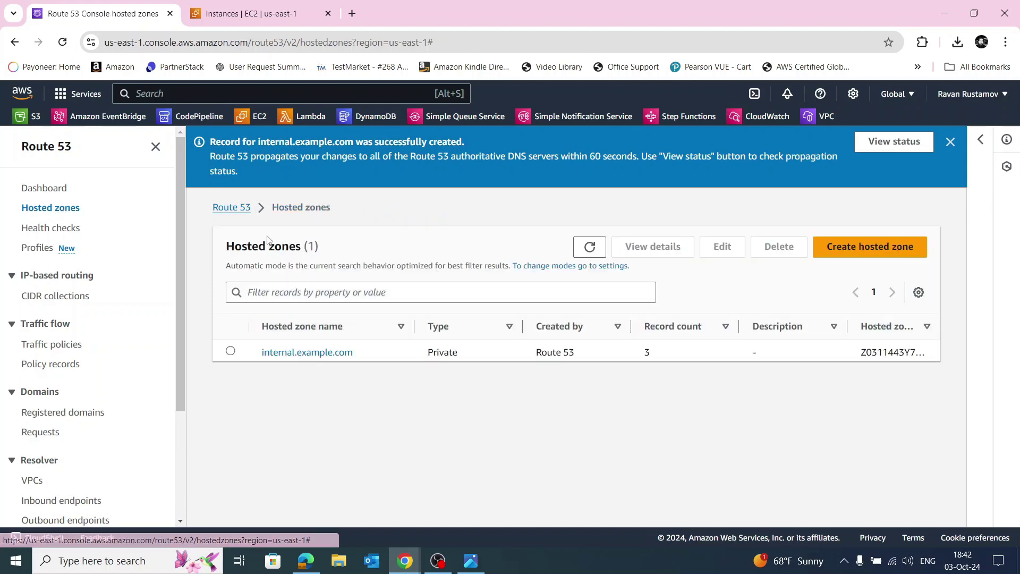
pyautogui.click(230, 351)
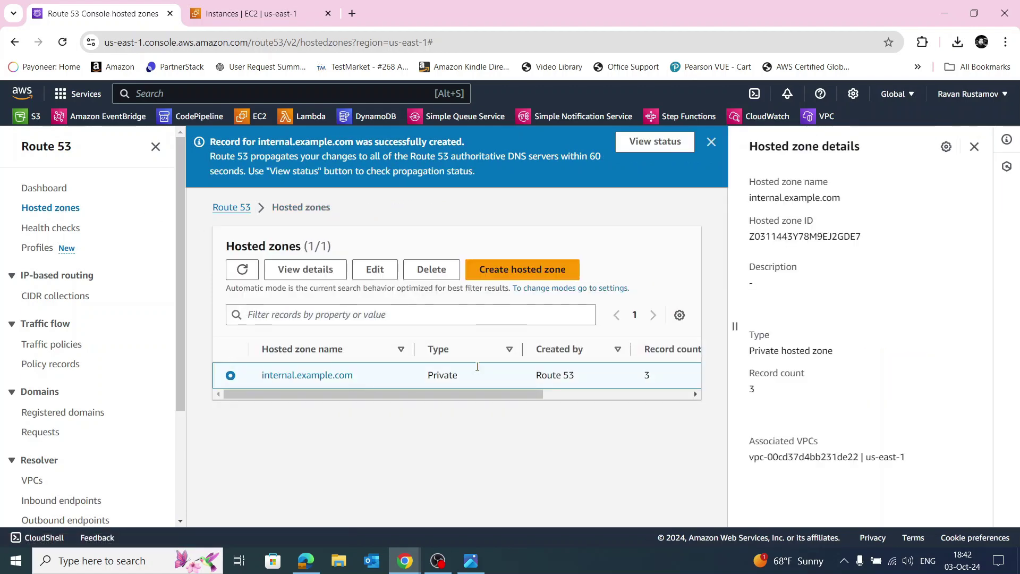
pyautogui.click(974, 146)
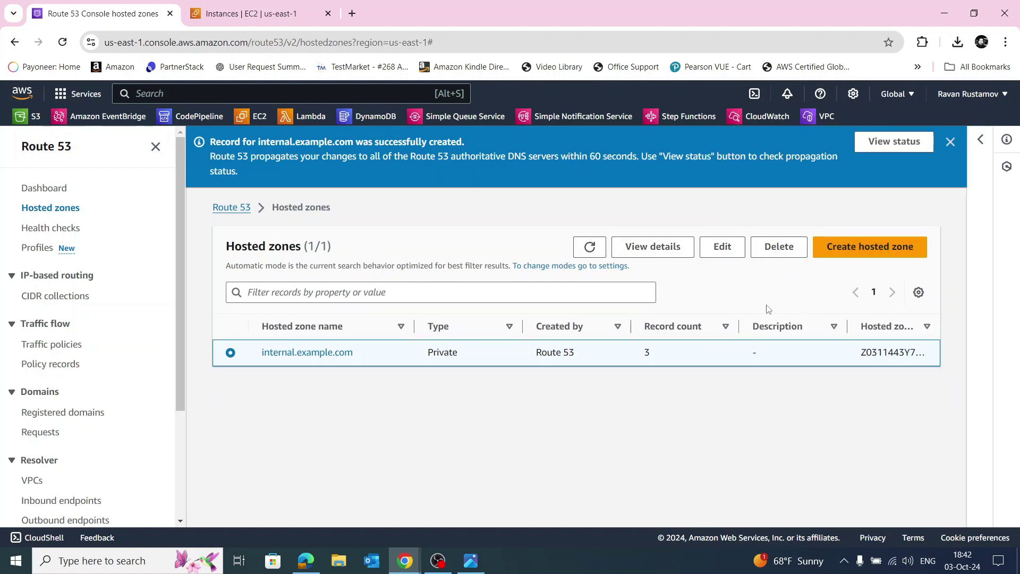
pyautogui.click(950, 142)
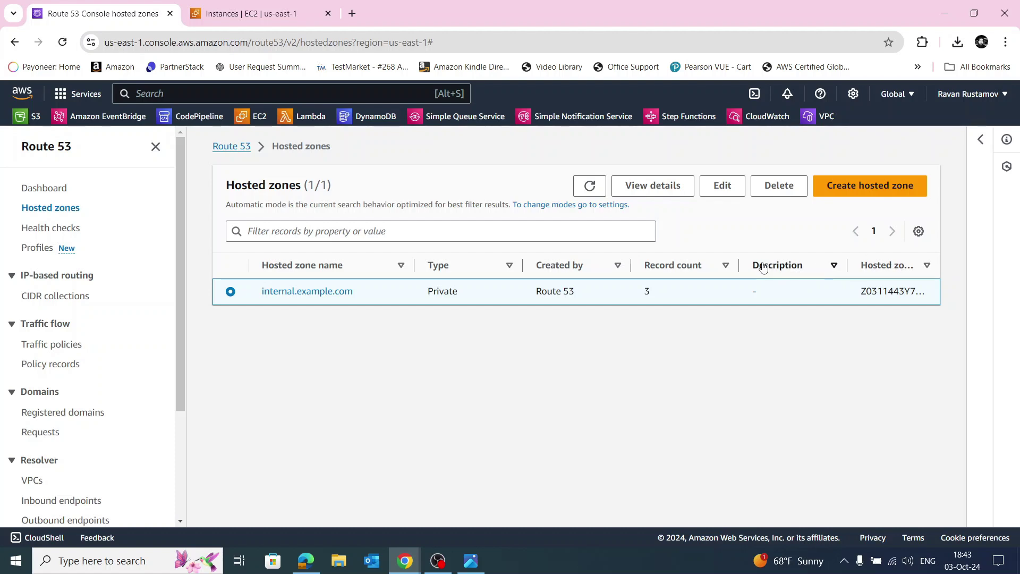
# Step: Open the internal.example.com hosted zone for editing and examine its domain details, associated VPC and tags
pyautogui.click(722, 187)
pyautogui.scroll(-10, 462, 303)
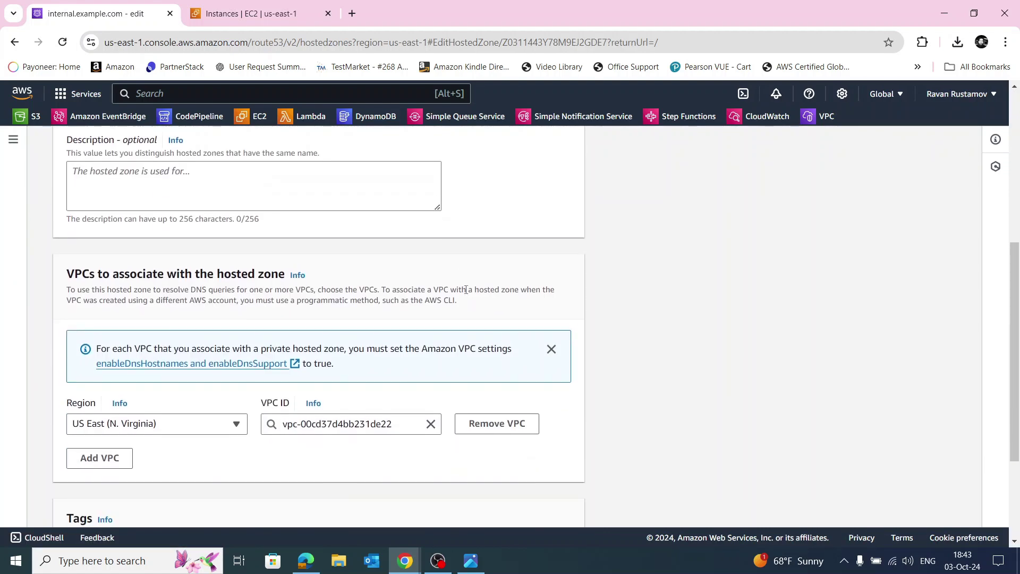
pyautogui.scroll(5, 545, 380)
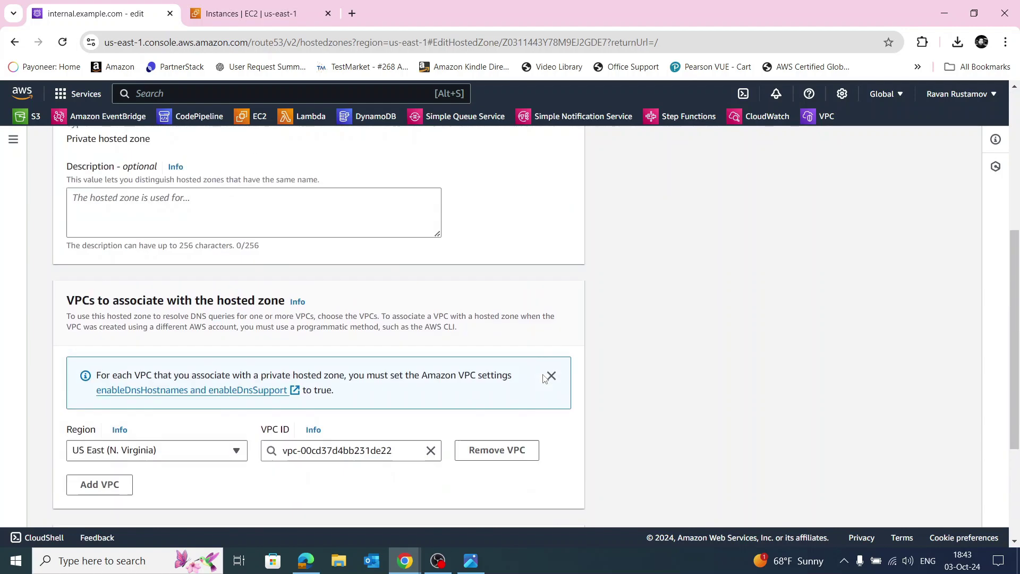
pyautogui.scroll(-4, 567, 341)
pyautogui.scroll(1, 570, 341)
pyautogui.scroll(6, 570, 341)
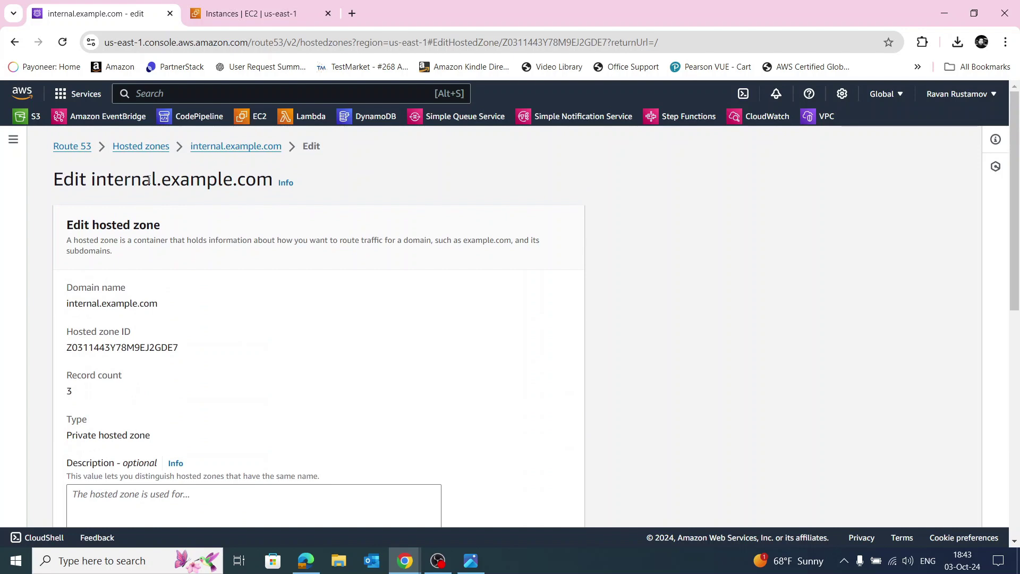
pyautogui.scroll(-9, 255, 255)
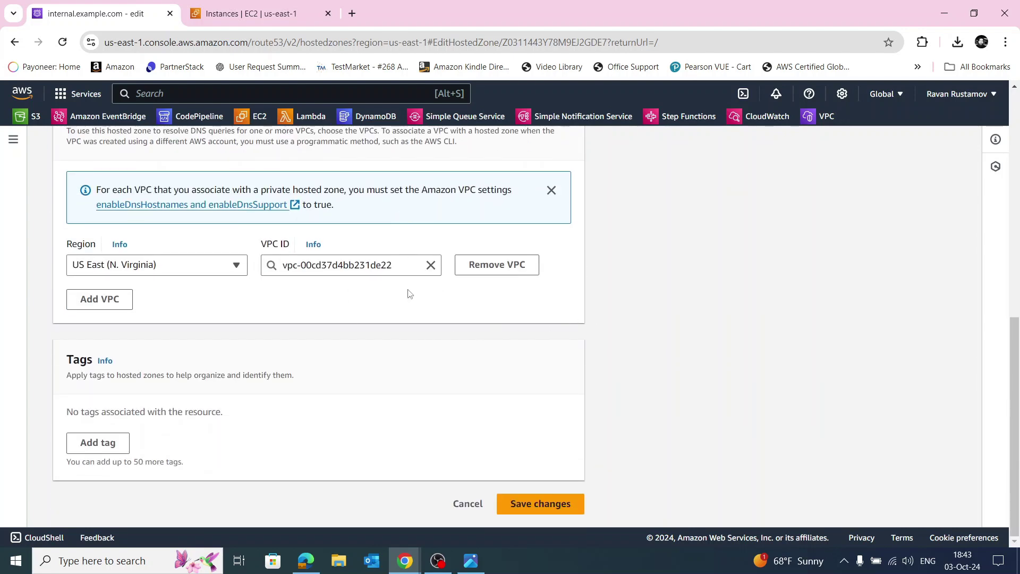
pyautogui.click(113, 300)
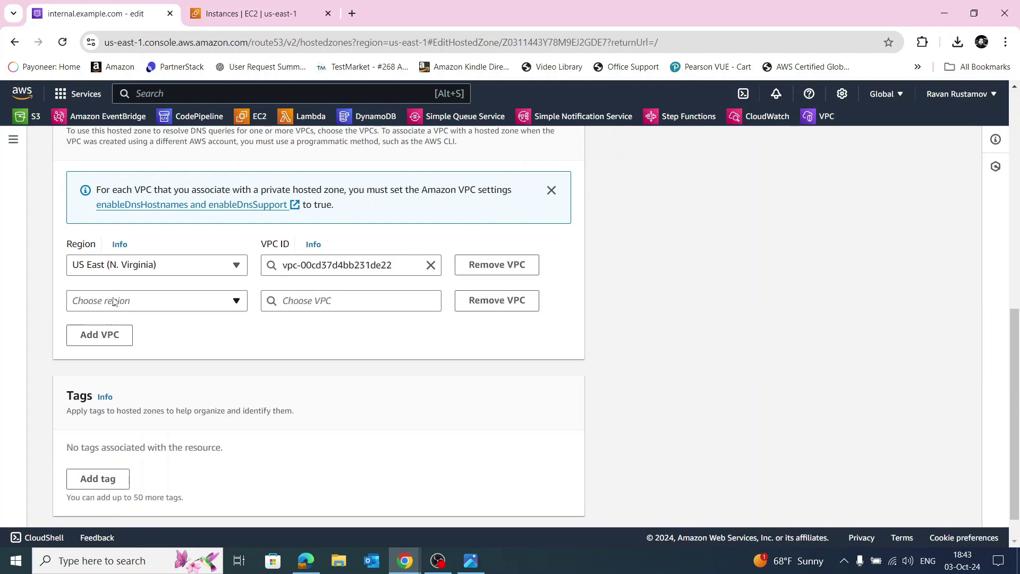
pyautogui.click(204, 300)
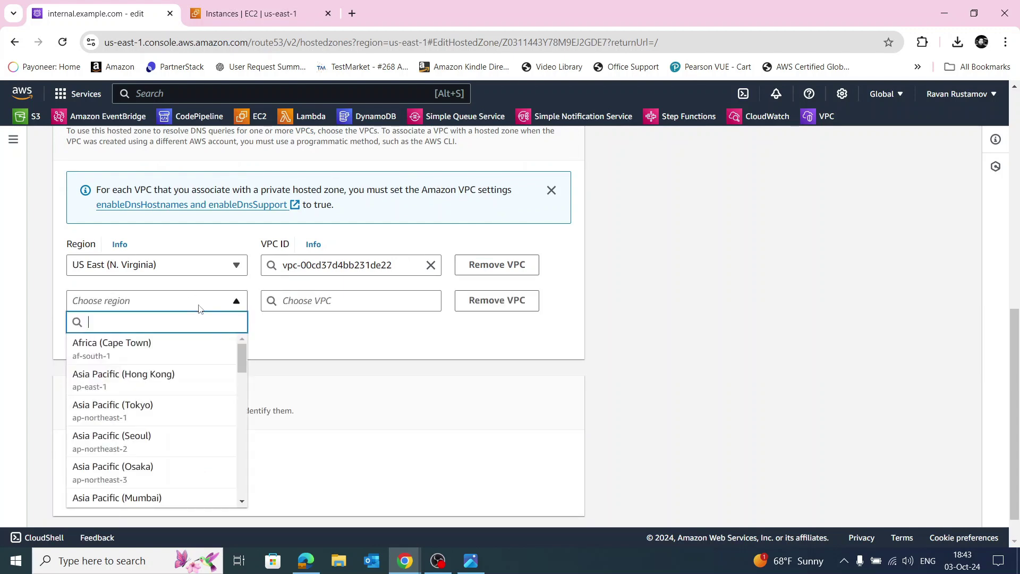
pyautogui.click(385, 350)
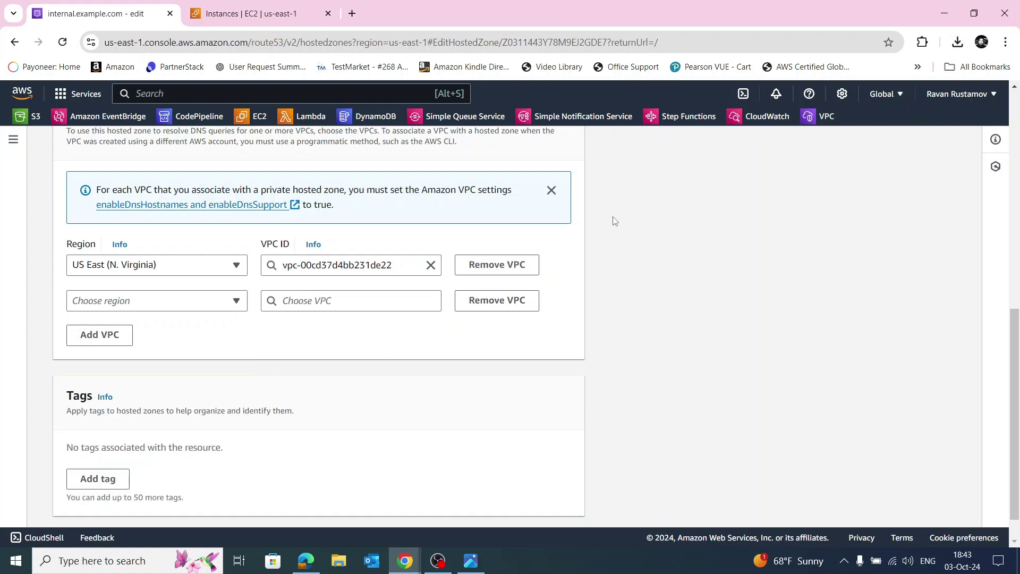
pyautogui.scroll(10, 619, 325)
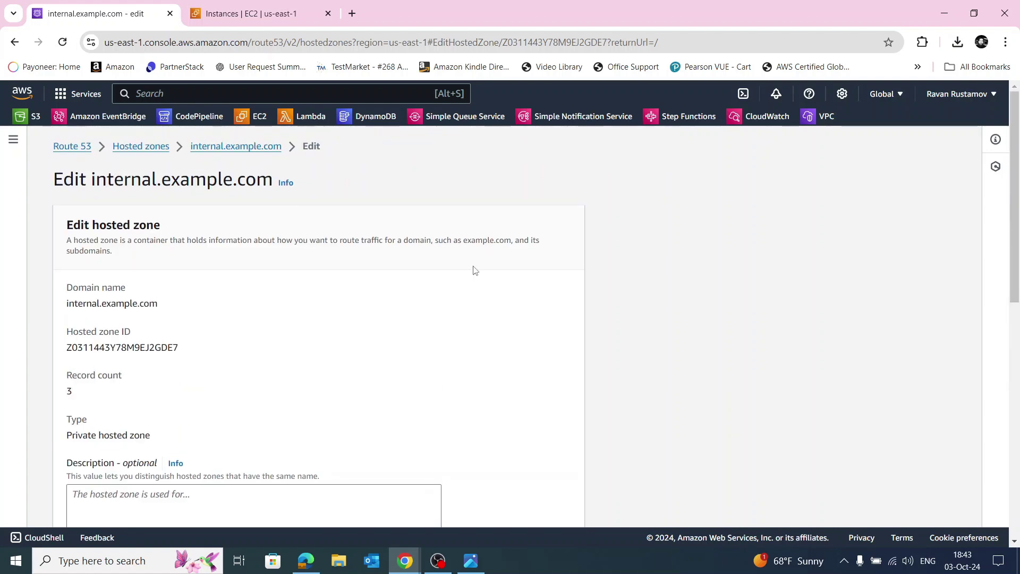
pyautogui.click(75, 147)
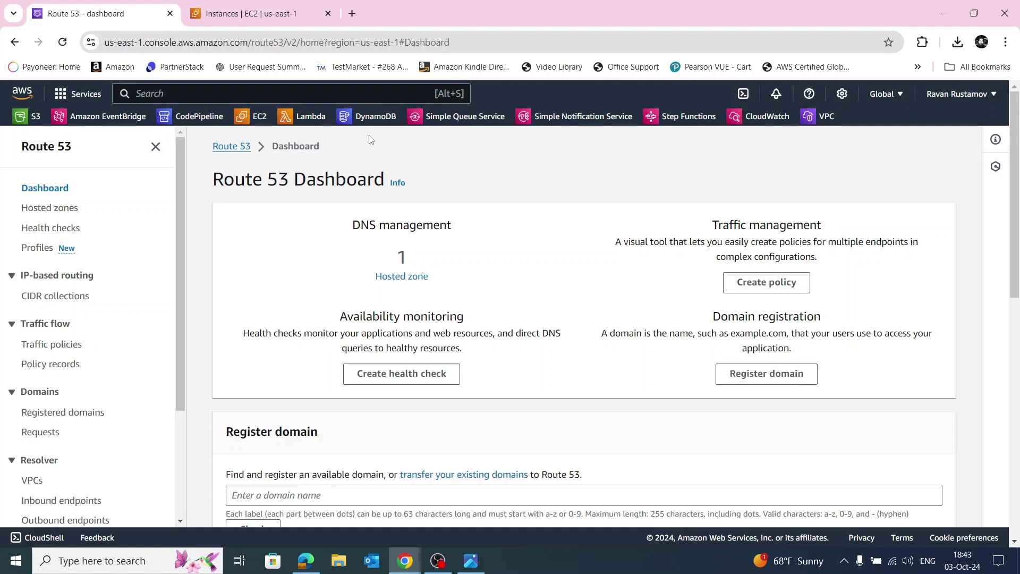
# Step: Open the VPC console's DHCP option sets and examine the existing set's details, especially its domain name servers
pyautogui.click(821, 117)
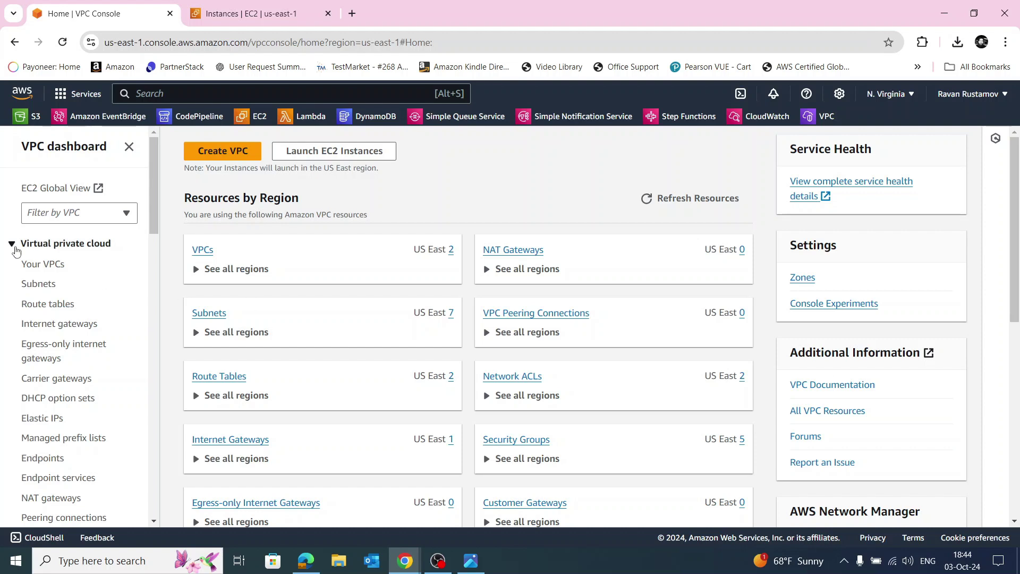
pyautogui.click(44, 398)
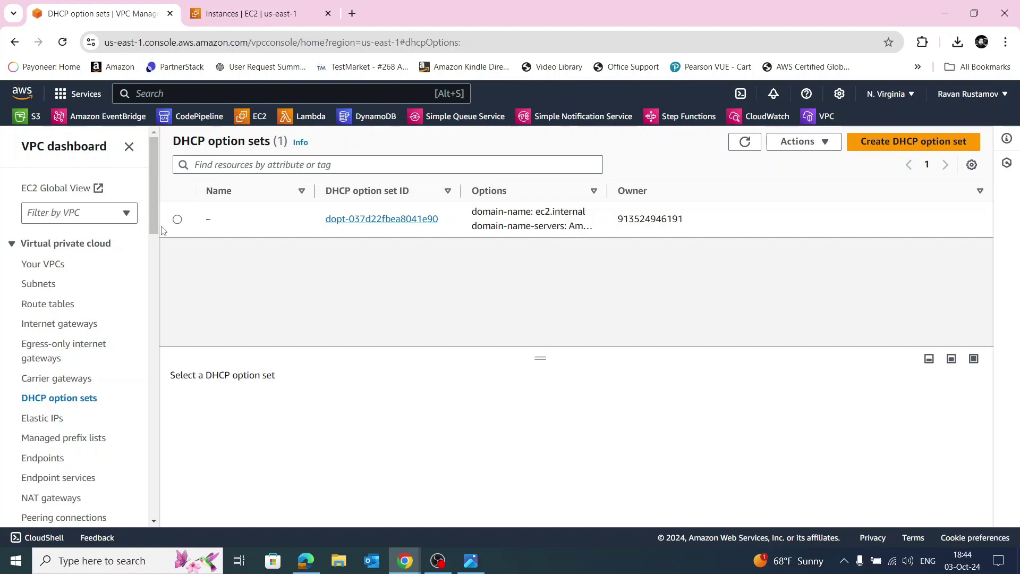
pyautogui.click(177, 220)
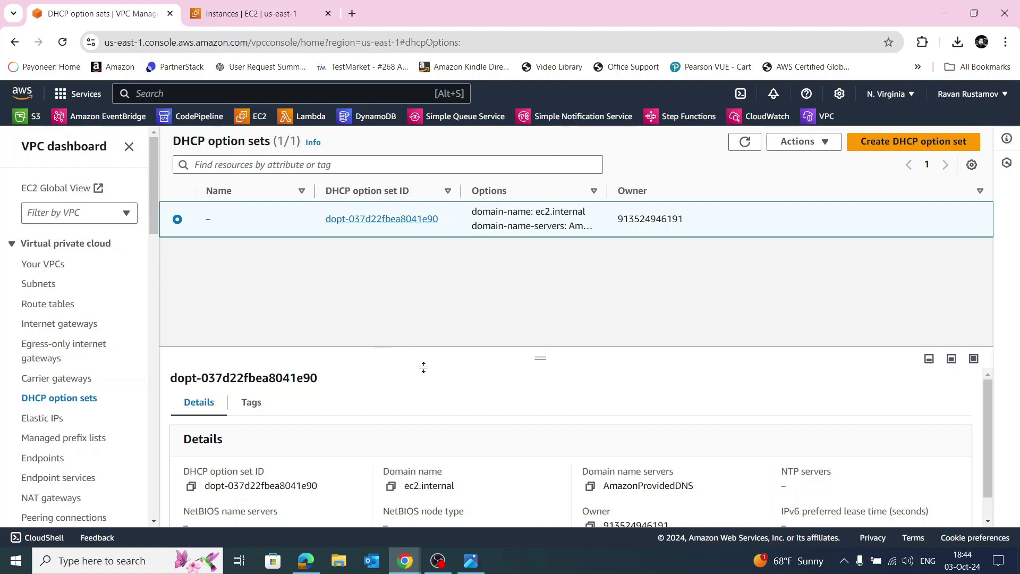
pyautogui.scroll(-1, 643, 444)
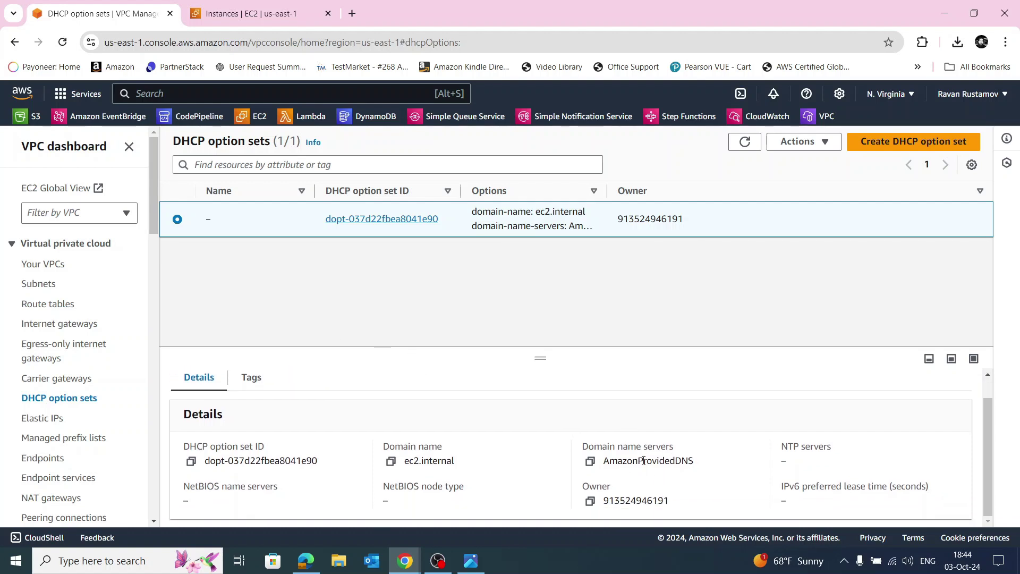
pyautogui.moveTo(605, 462); pyautogui.dragTo(693, 461)
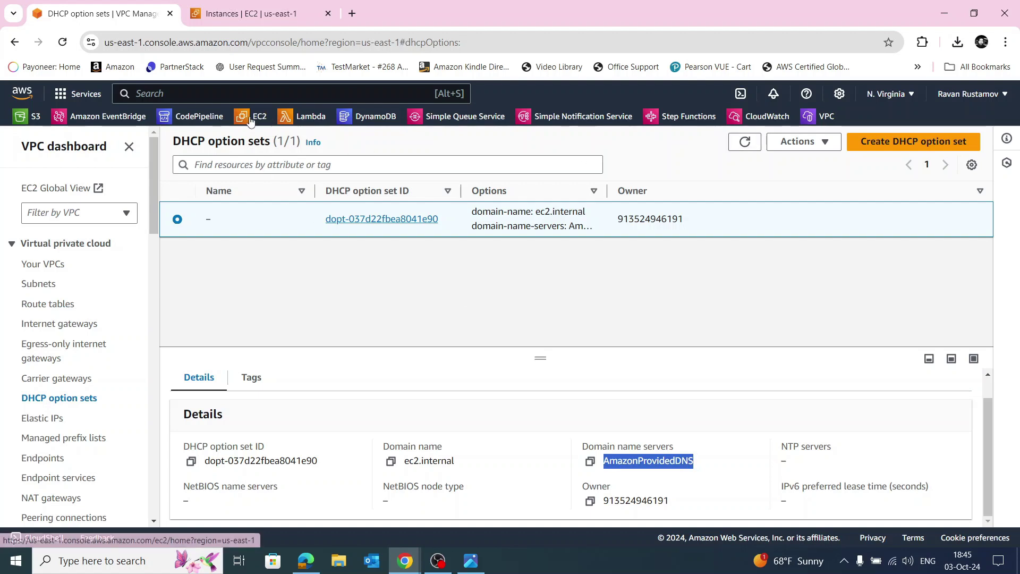
# Step: Return to the EC2 instances list, refresh it and check testEC2's status and details
pyautogui.click(247, 15)
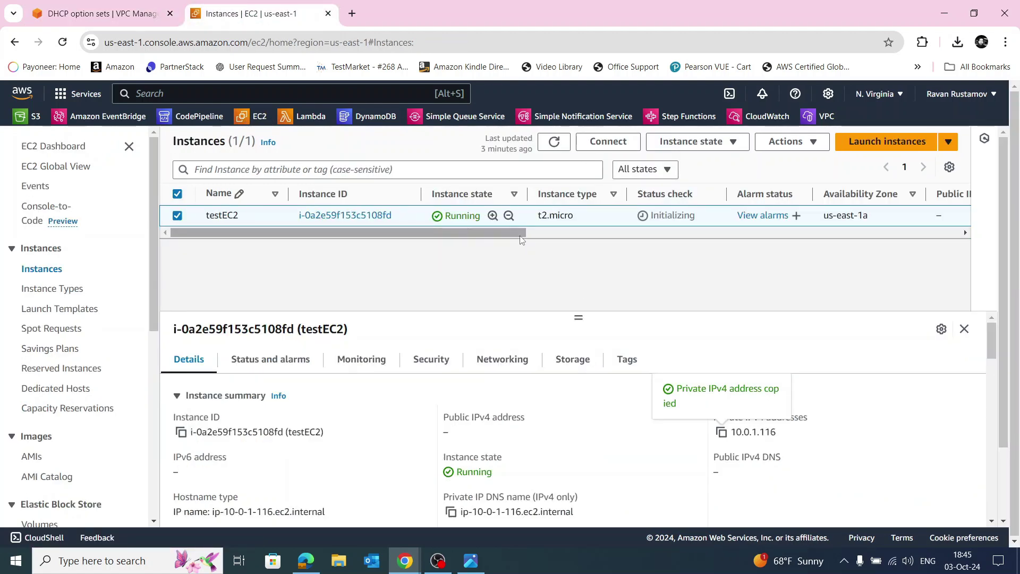
pyautogui.click(554, 141)
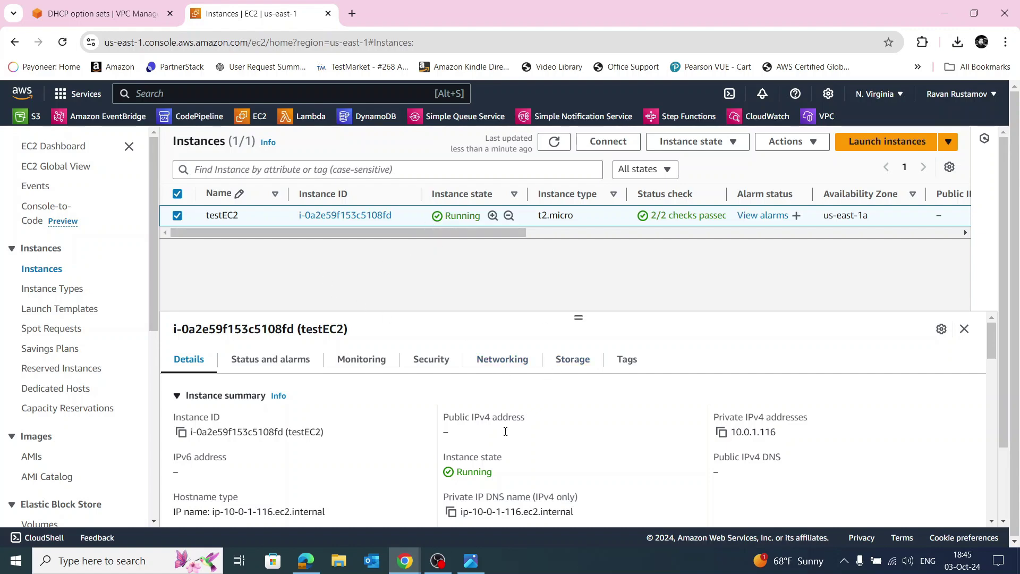
pyautogui.scroll(-5, 604, 437)
pyautogui.scroll(5, 604, 437)
# Step: Open the connection options for testEC2, choose connecting using EC2 Instance Connect Endpoint and list the available endpoints
pyautogui.click(611, 143)
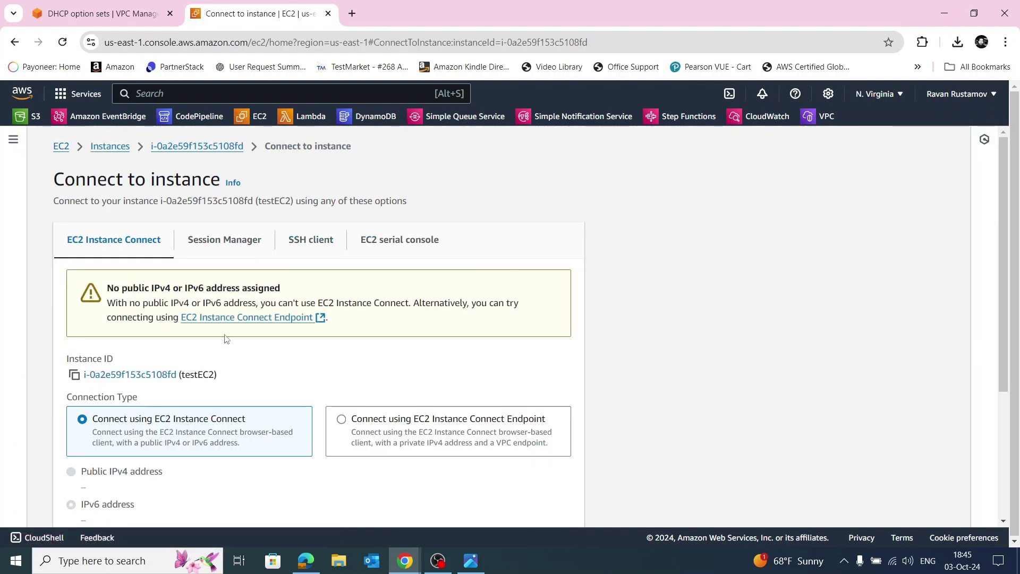
pyautogui.scroll(-4, 313, 365)
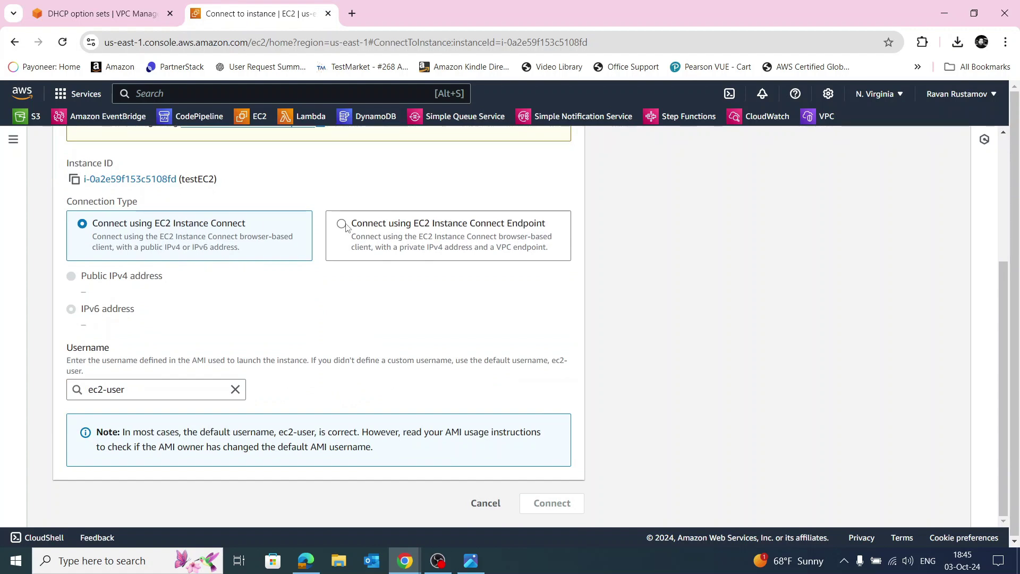
pyautogui.scroll(3, 329, 255)
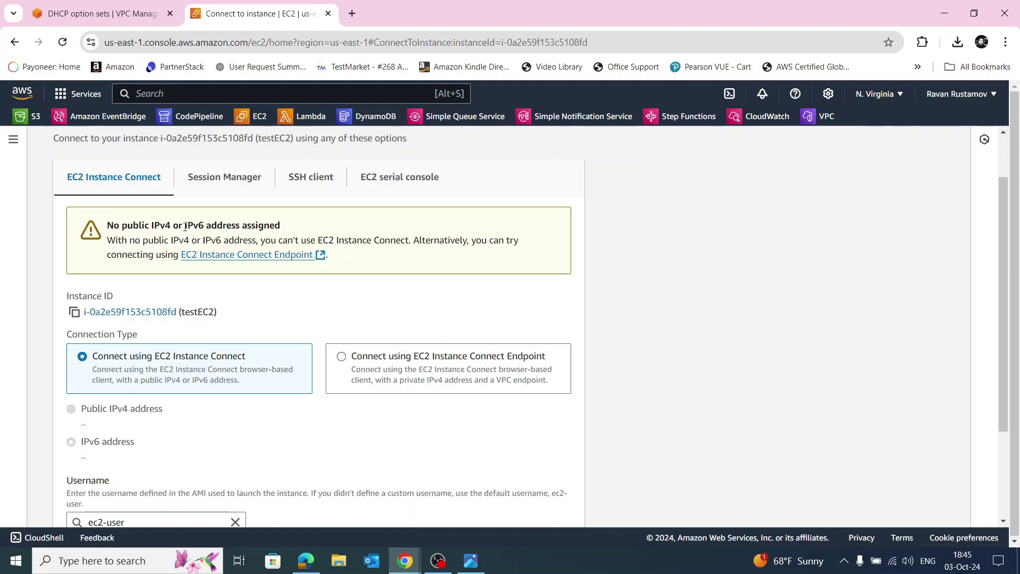
pyautogui.scroll(-3, 369, 294)
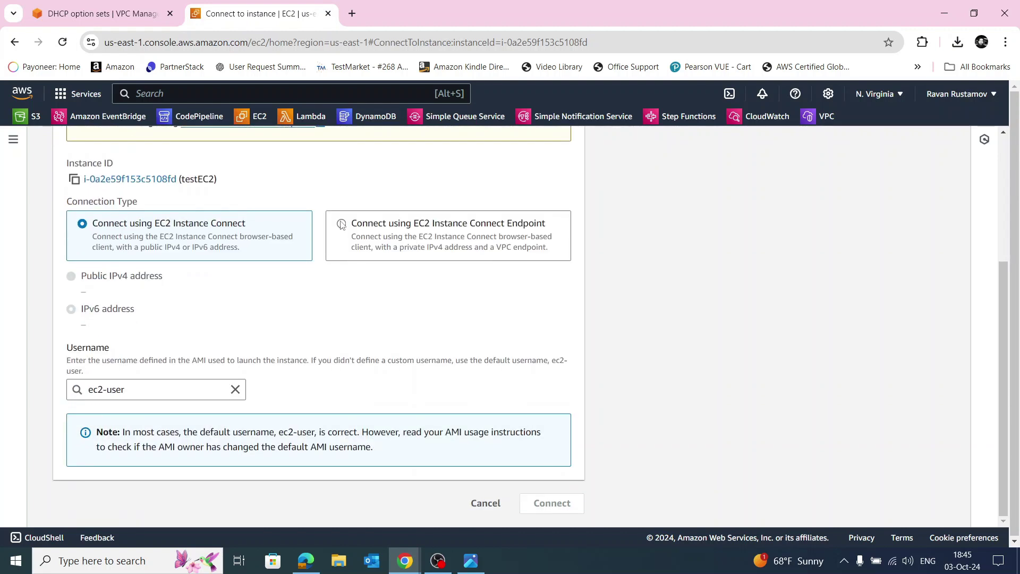
pyautogui.click(356, 263)
pyautogui.scroll(-2, 400, 312)
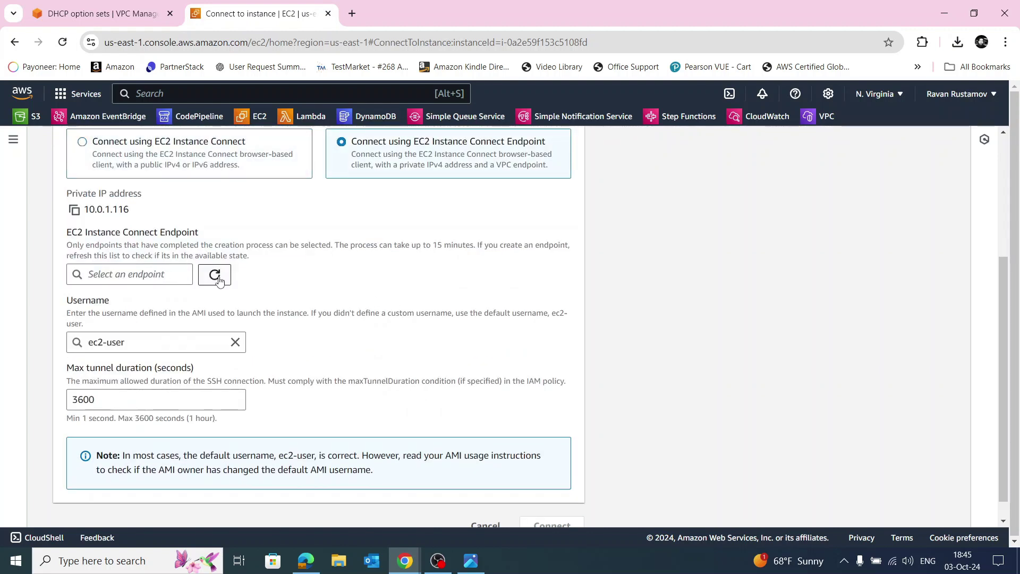
pyautogui.click(116, 274)
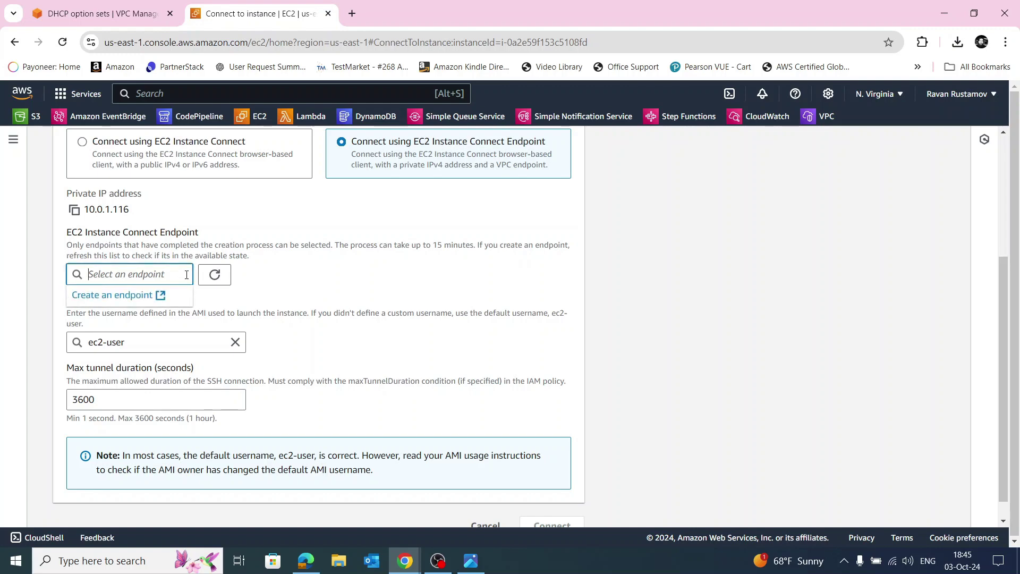
# Step: Start creating an endpoint with the EC2 Instance Connect Endpoint service category in the VPC-TEST VPC
pyautogui.click(120, 297)
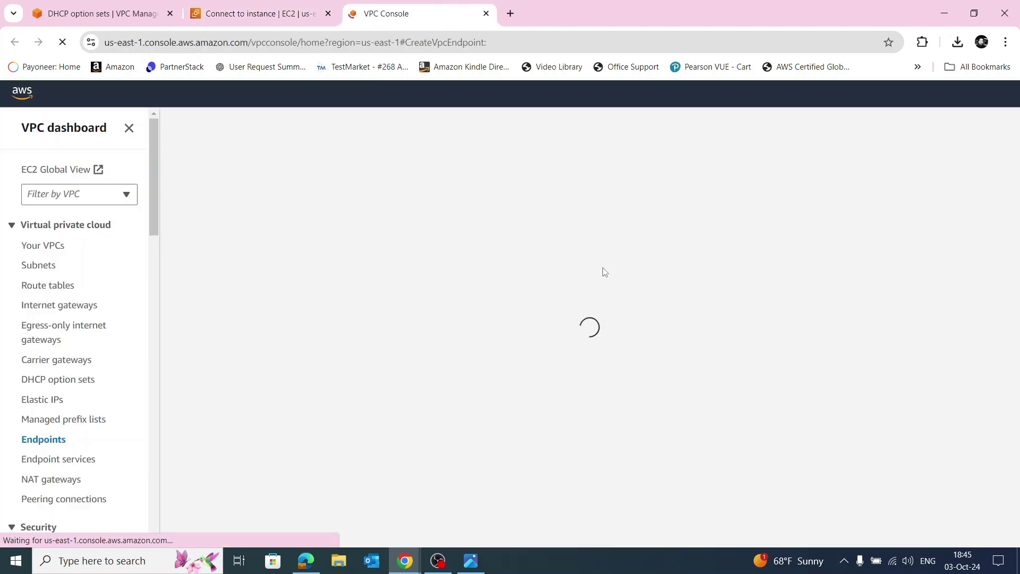
pyautogui.scroll(-4, 205, 275)
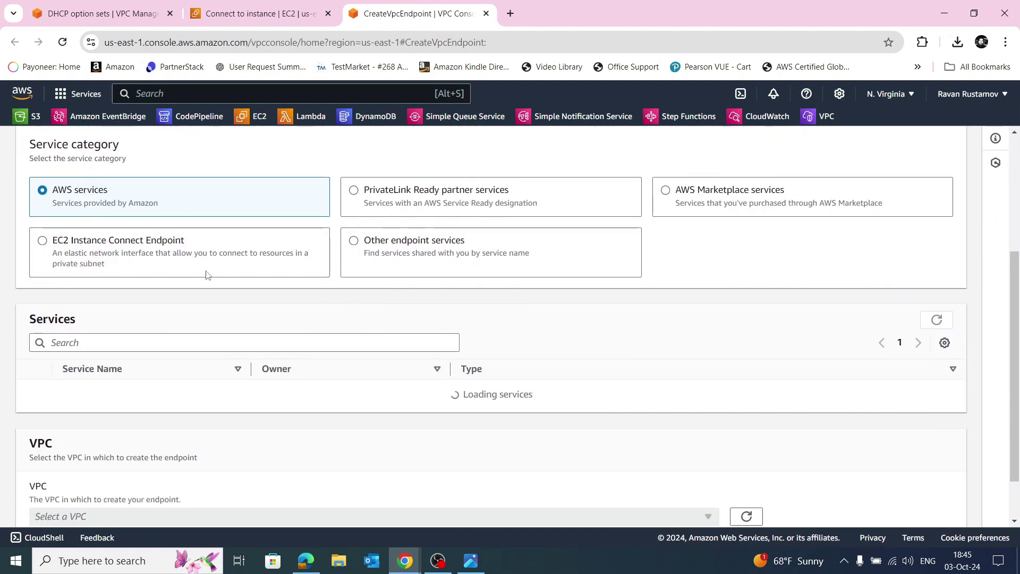
pyautogui.click(49, 244)
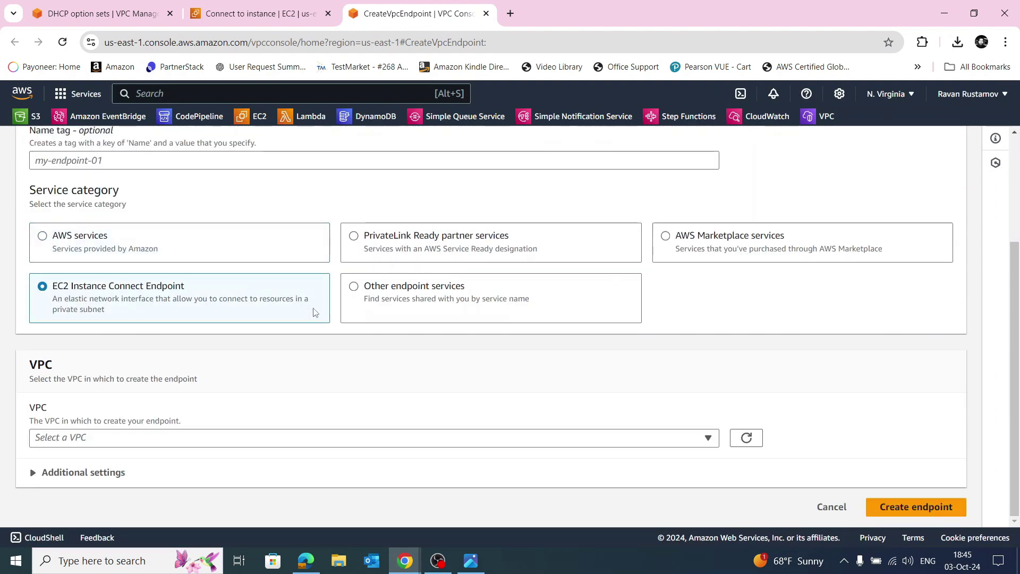
pyautogui.click(398, 438)
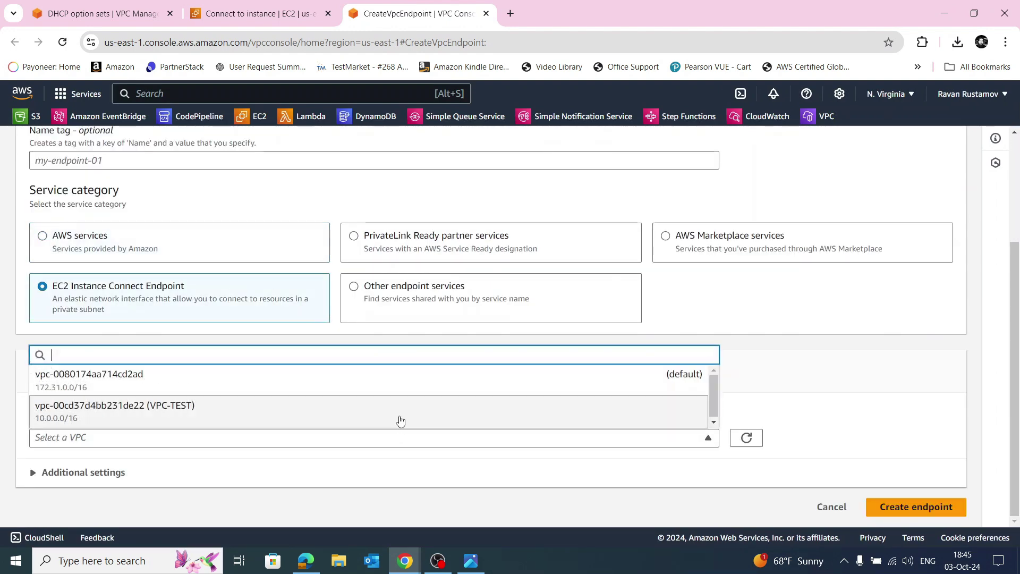
pyautogui.click(214, 417)
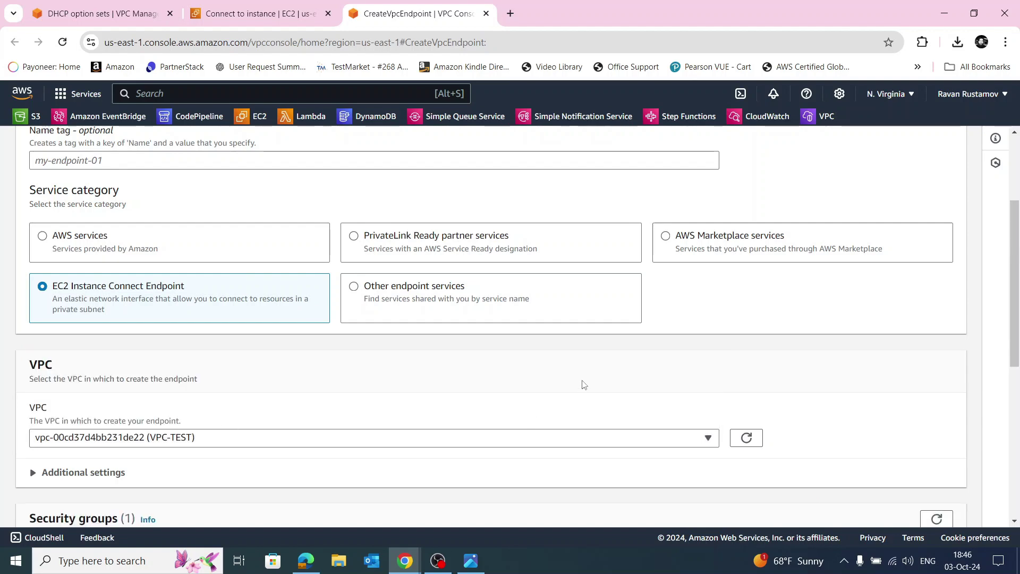
# Step: Assign the default security group and the Test-R53-Sub subnet, create the endpoint and dismiss the notification
pyautogui.scroll(-5, 594, 384)
pyautogui.scroll(-1, 594, 384)
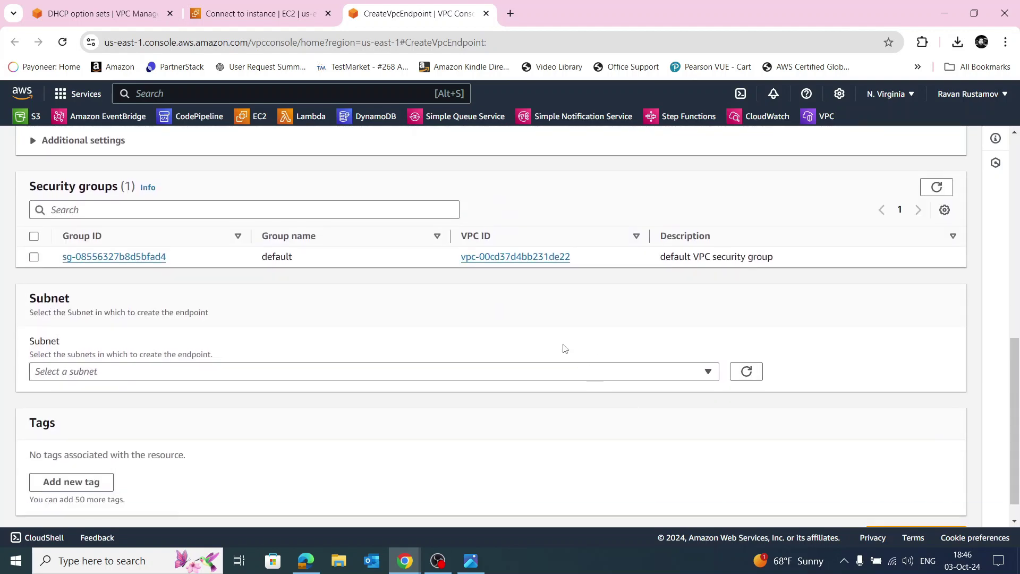
pyautogui.click(34, 258)
pyautogui.scroll(-1, 387, 327)
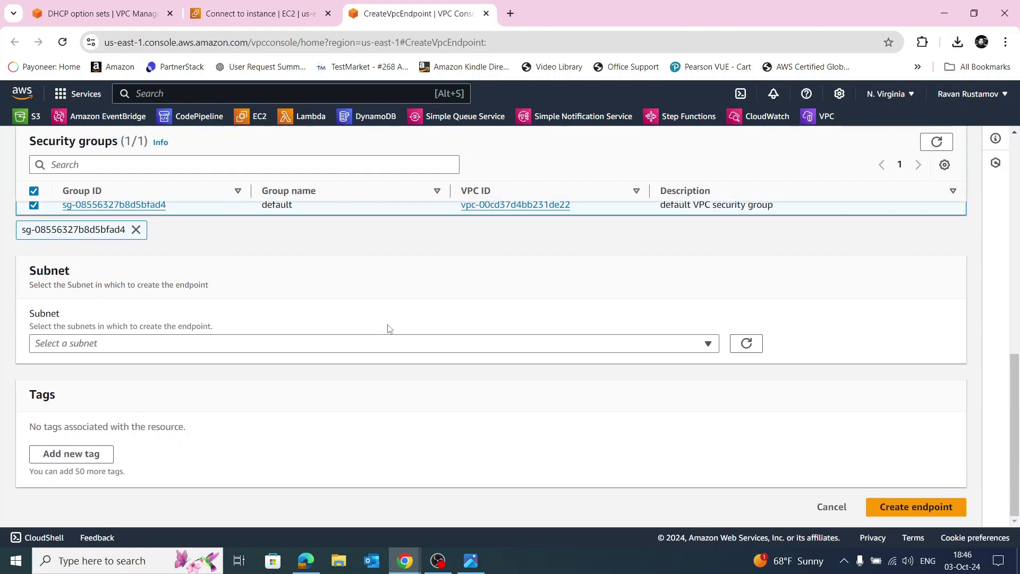
pyautogui.click(409, 342)
pyautogui.click(332, 389)
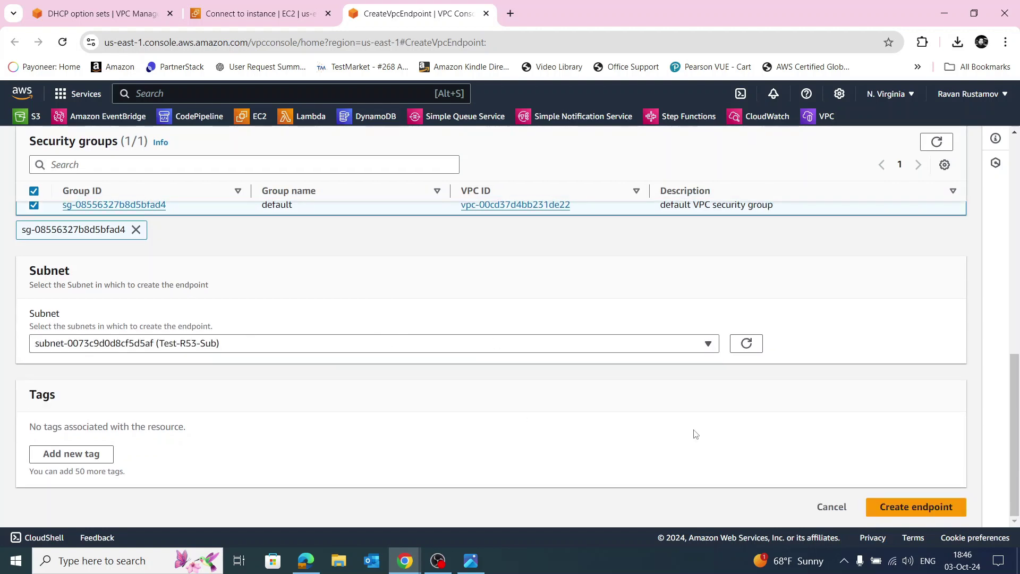
pyautogui.click(920, 510)
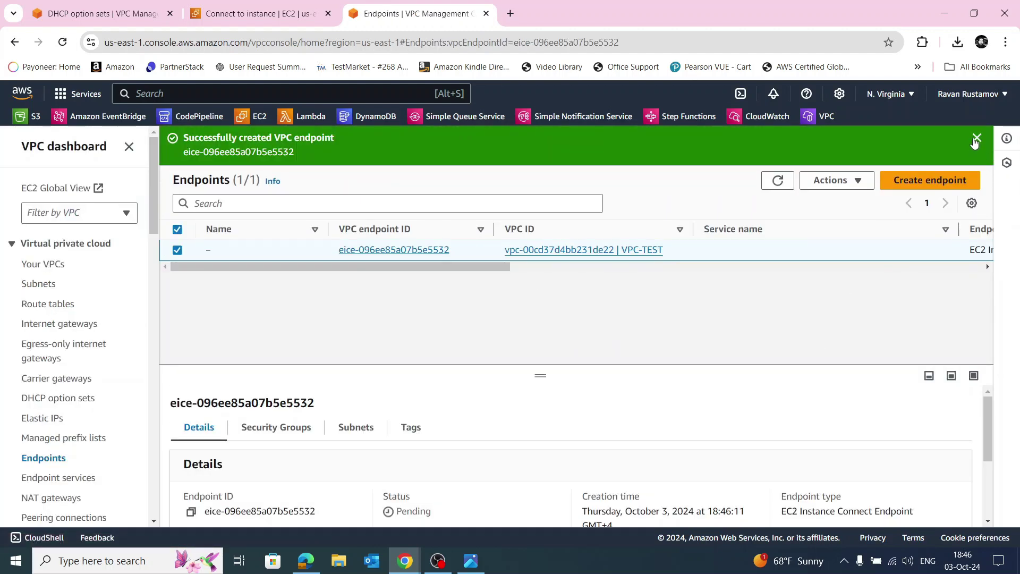
pyautogui.click(977, 138)
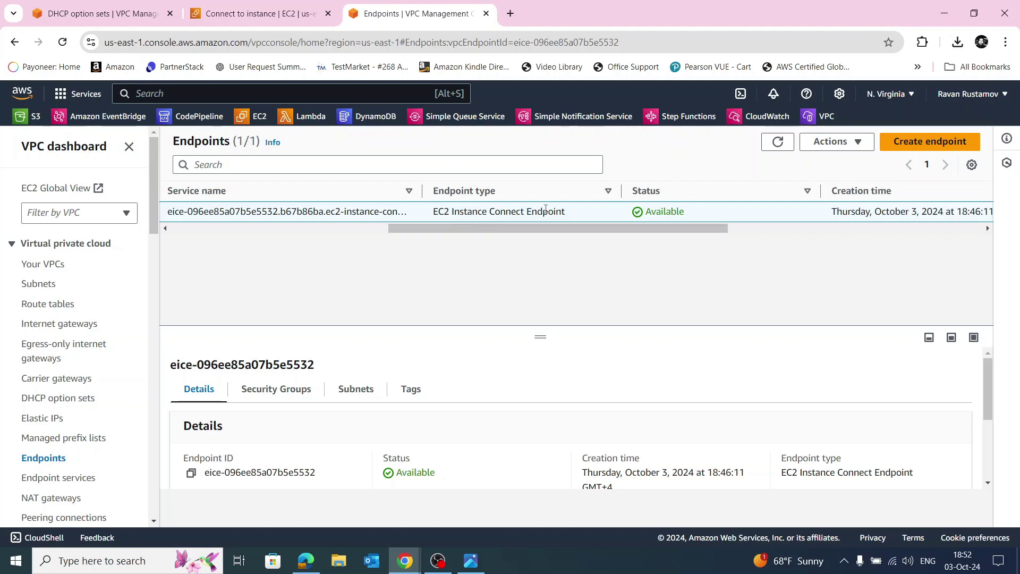
# Step: Refresh the endpoint list on testEC2's connection page, select the new endpoint and connect to the instance's terminal
pyautogui.click(256, 22)
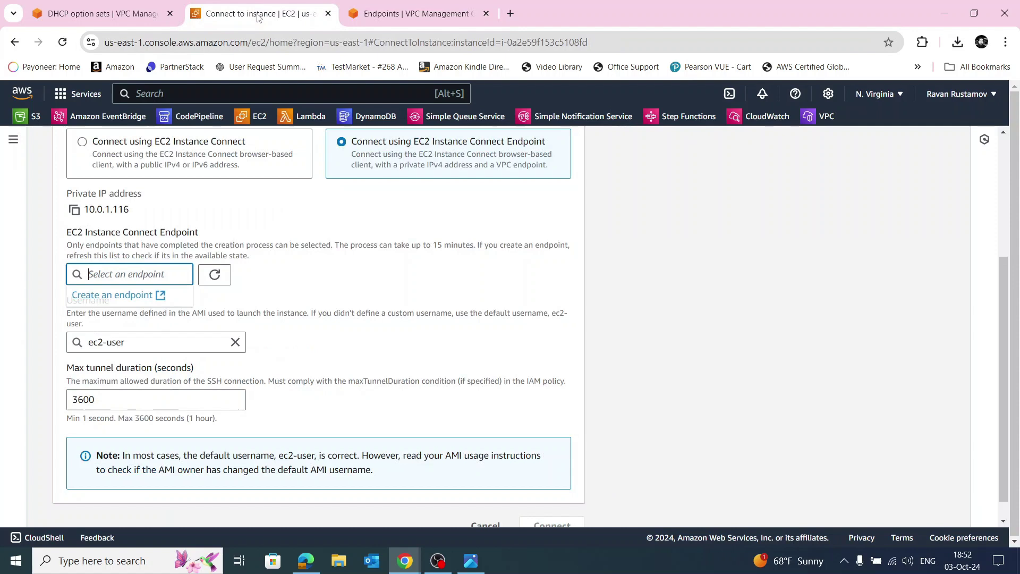
pyautogui.click(222, 277)
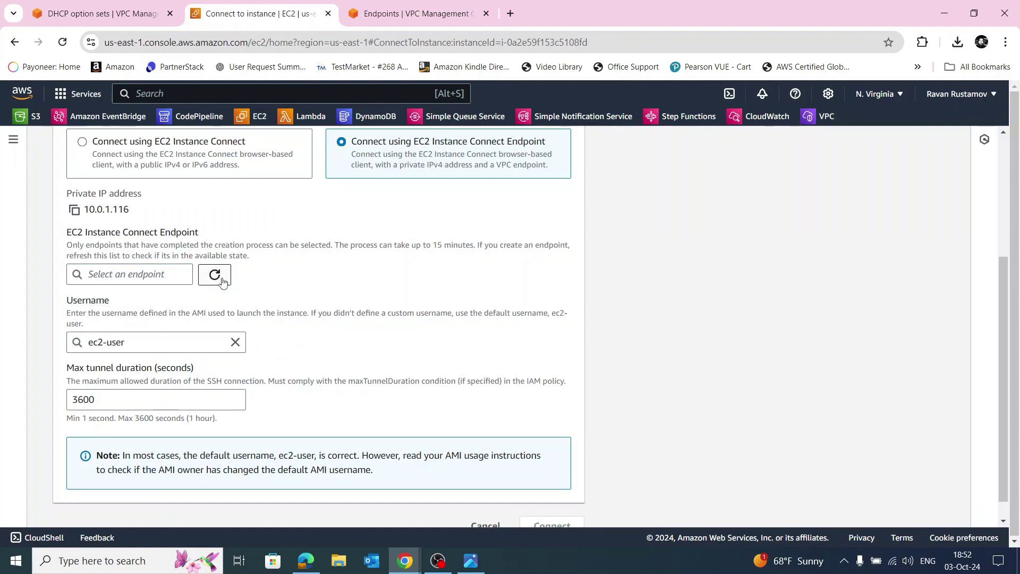
pyautogui.click(171, 277)
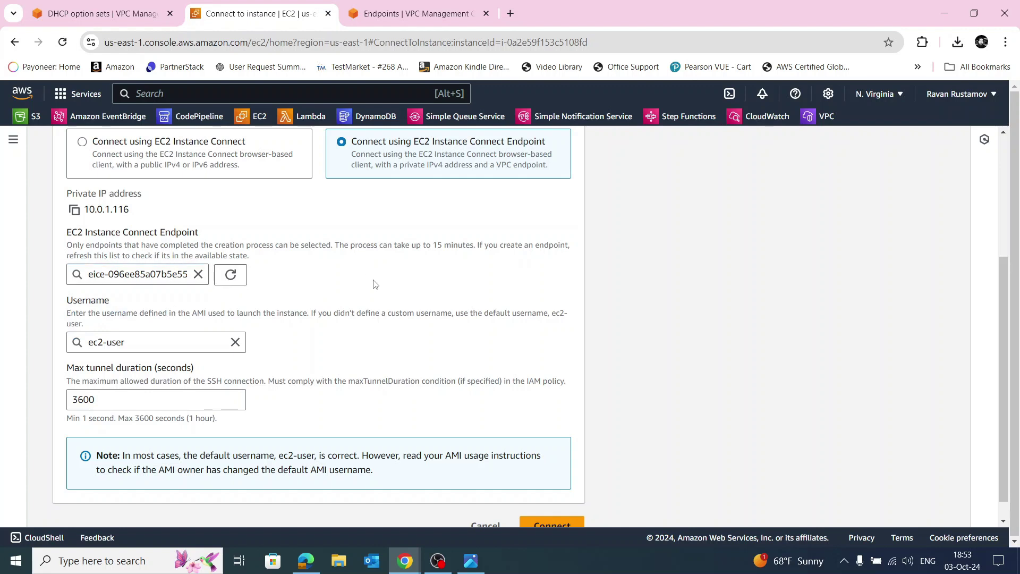
pyautogui.scroll(-1, 499, 300)
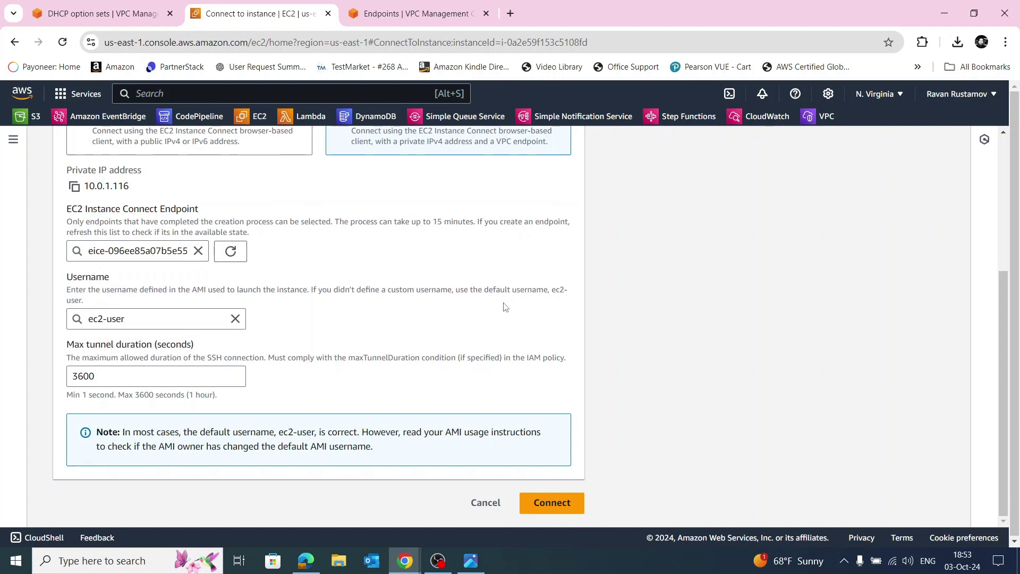
pyautogui.click(552, 499)
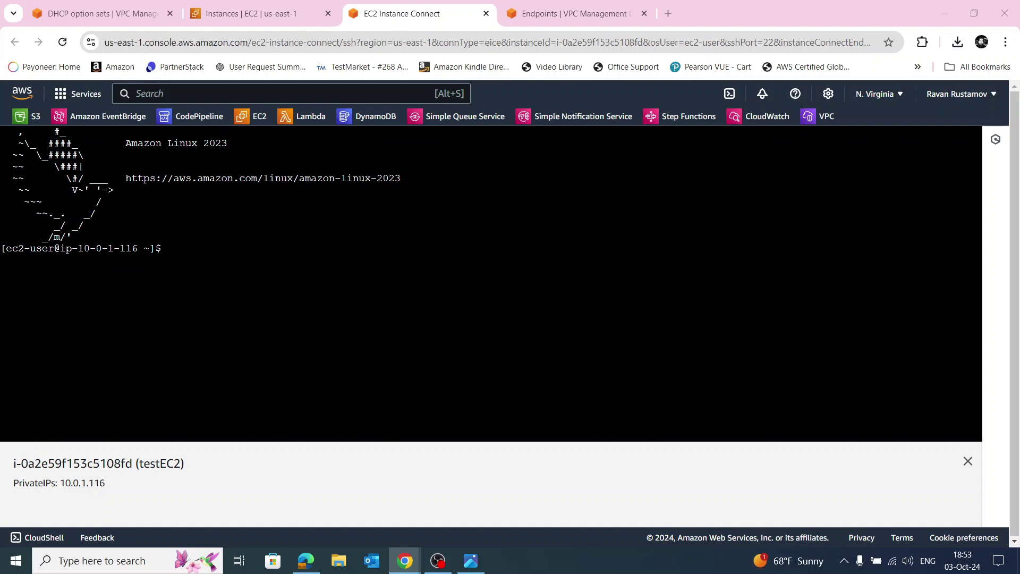
pyautogui.rightClick(189, 246)
pyautogui.click(226, 376)
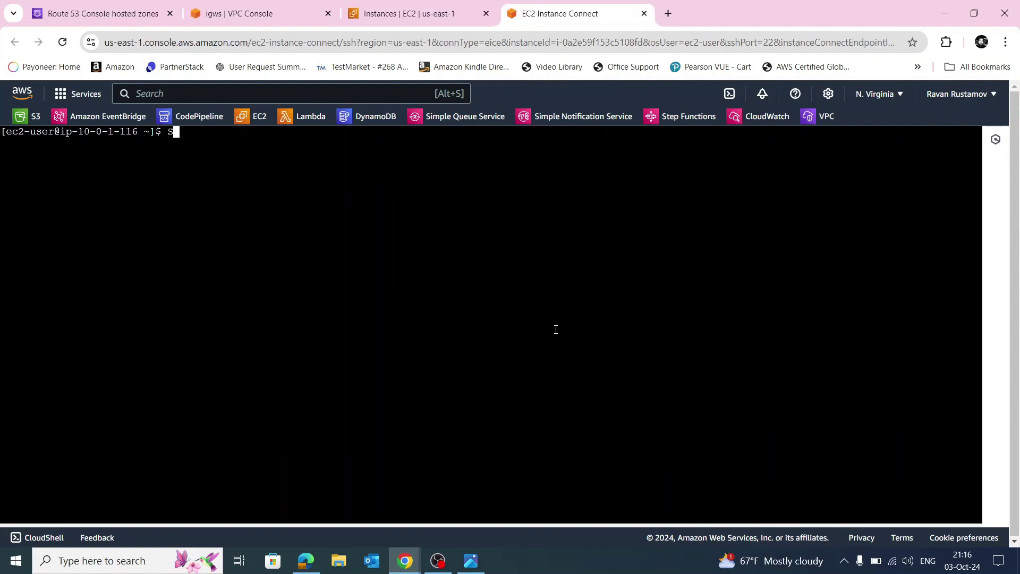
# Step: Switch from the instance terminal to the Route 53 dashboard and display its hosted zones
pyautogui.click(96, 14)
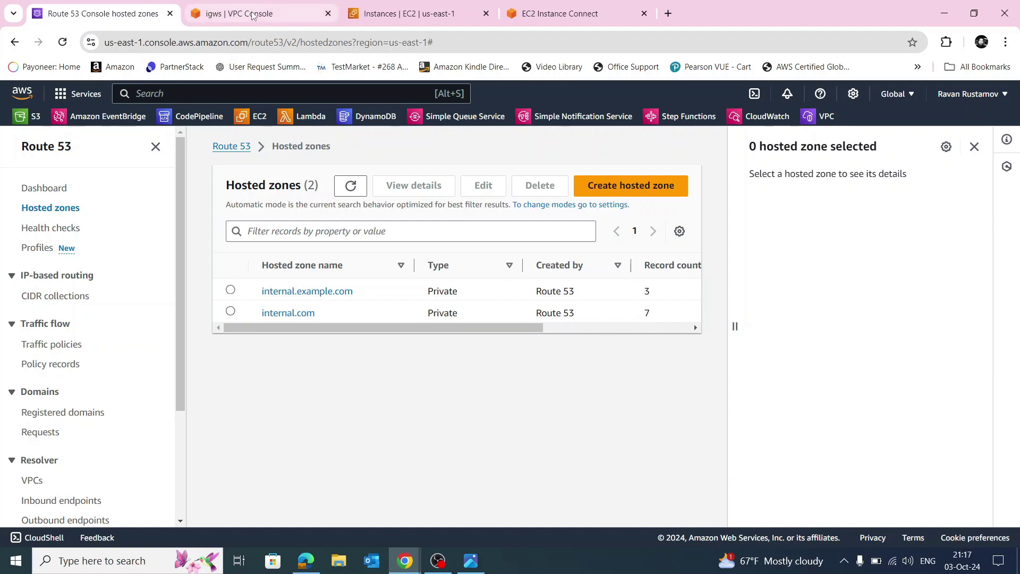
pyautogui.click(300, 15)
pyautogui.click(409, 15)
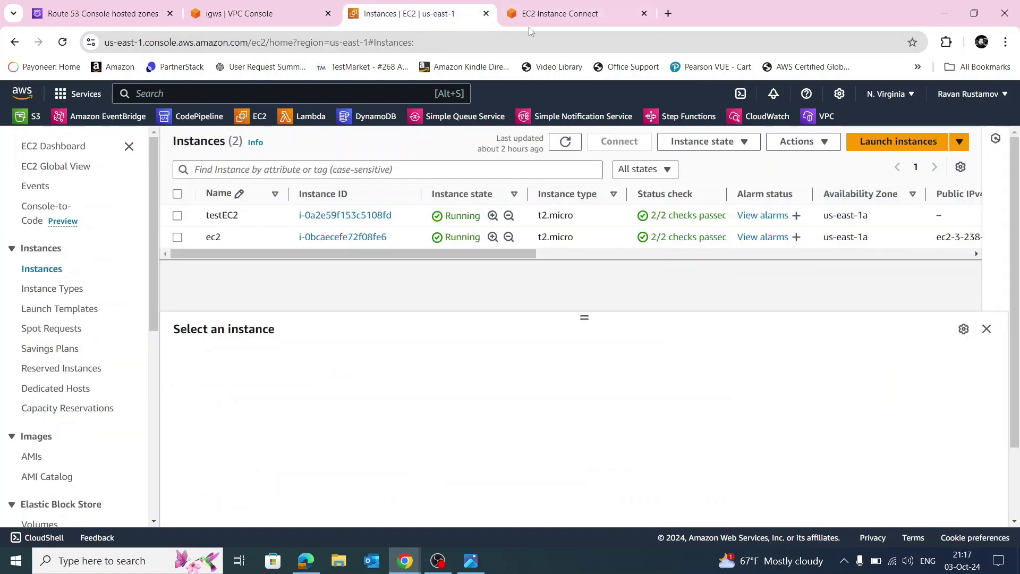
pyautogui.click(106, 15)
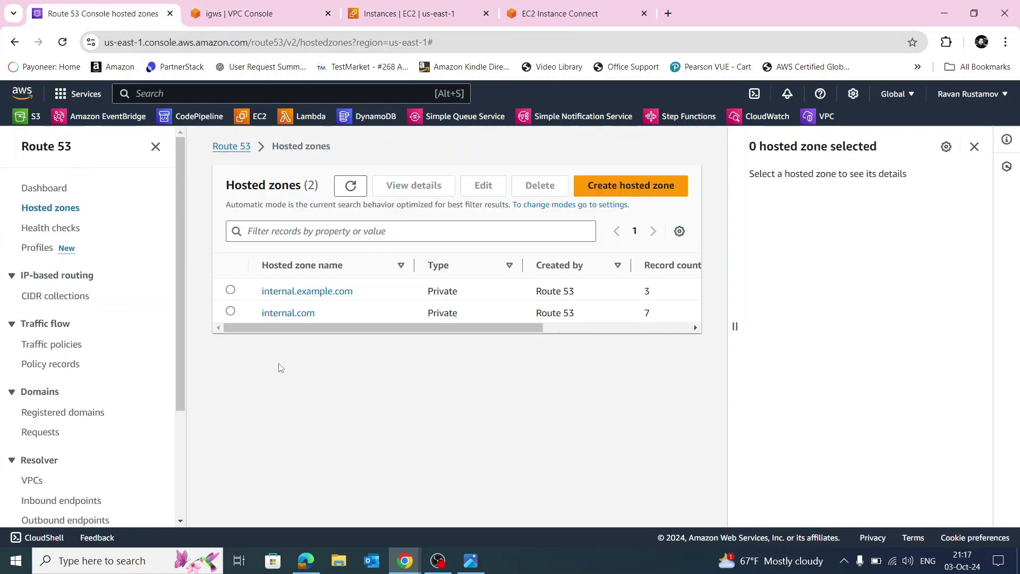
pyautogui.click(241, 148)
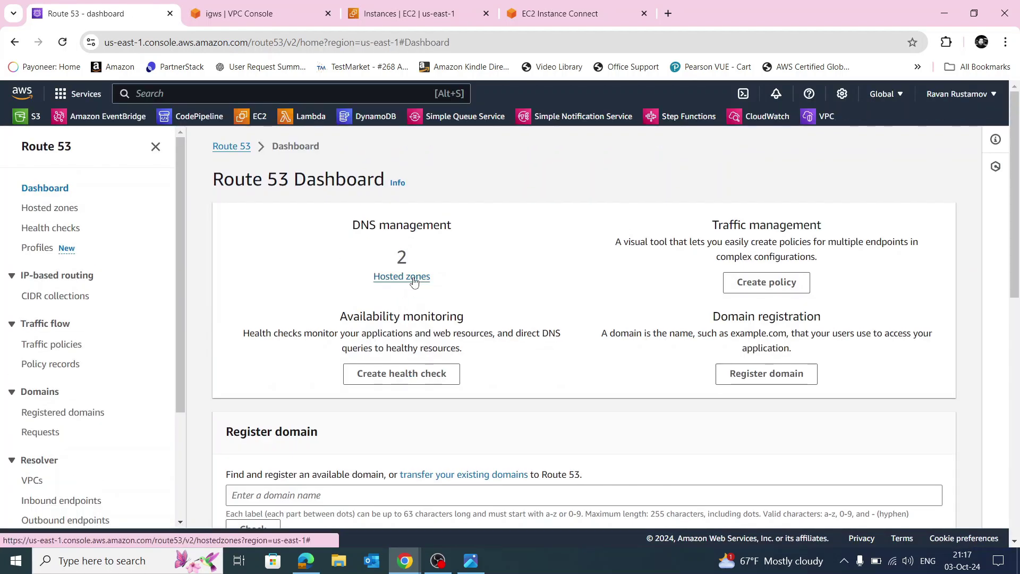
pyautogui.click(414, 282)
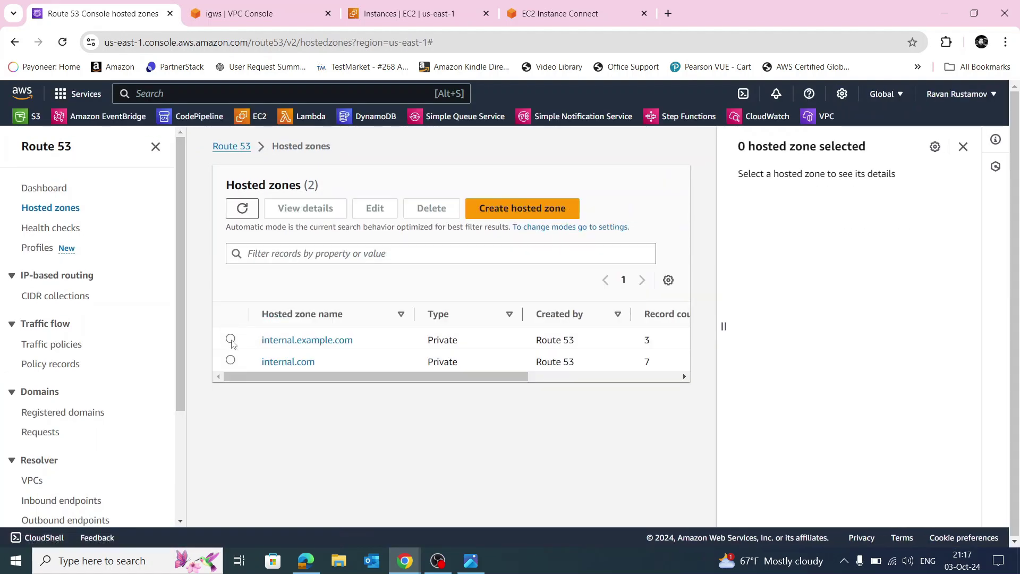
# Step: Open the internal.example.com hosted zone for editing and check which VPC is associated with it
pyautogui.click(231, 340)
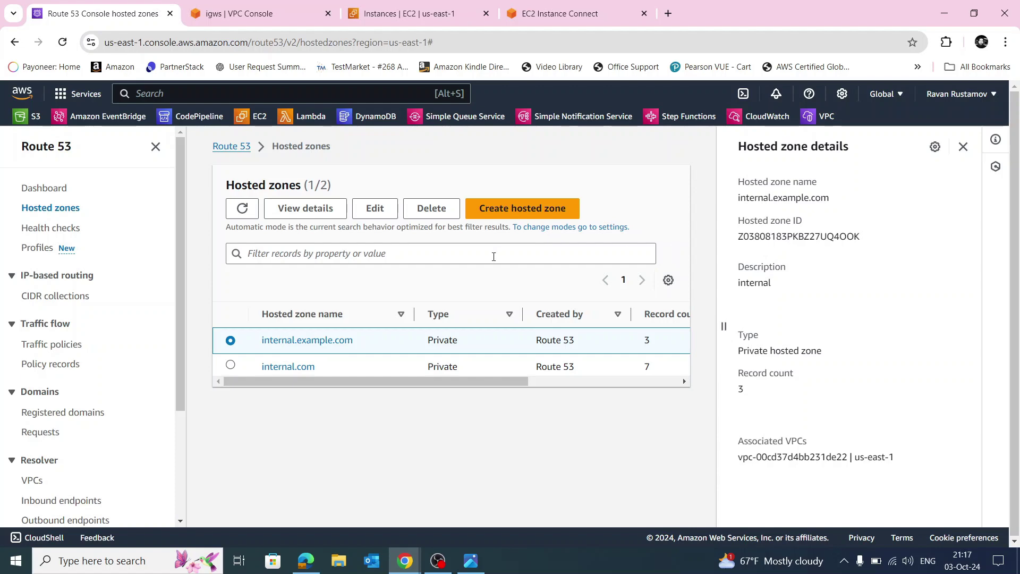
pyautogui.click(373, 210)
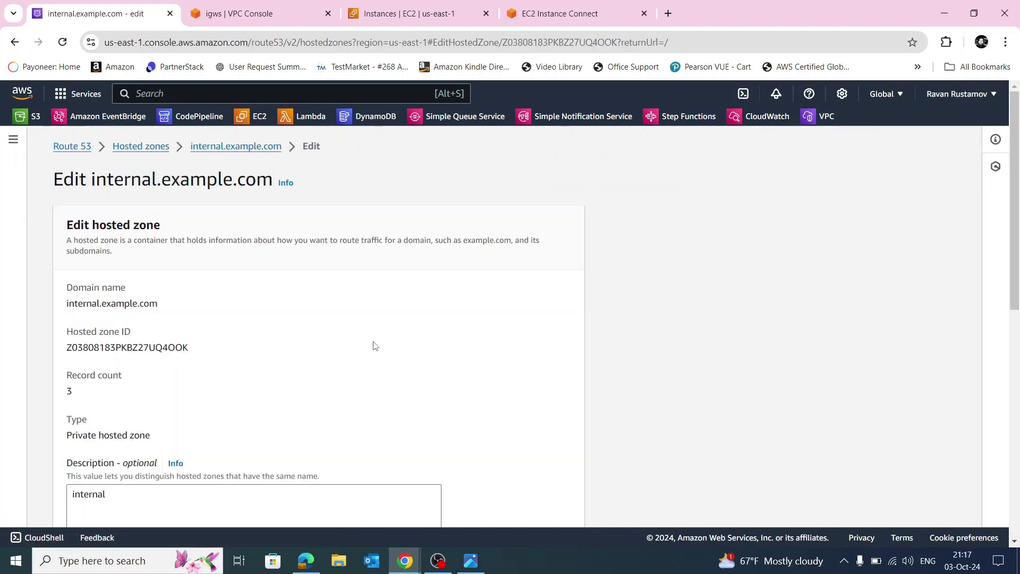
pyautogui.scroll(-10, 373, 346)
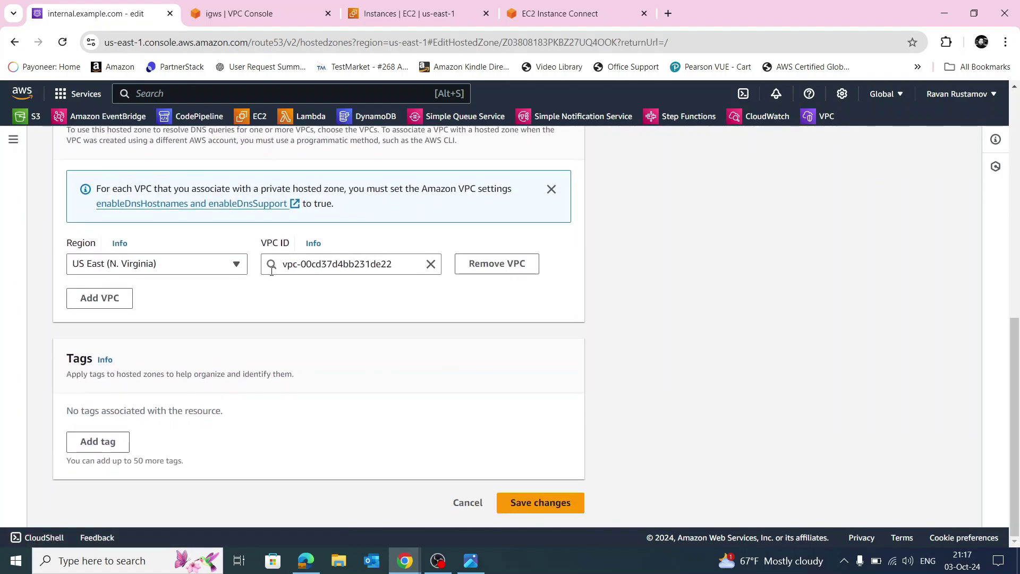
pyautogui.click(357, 266)
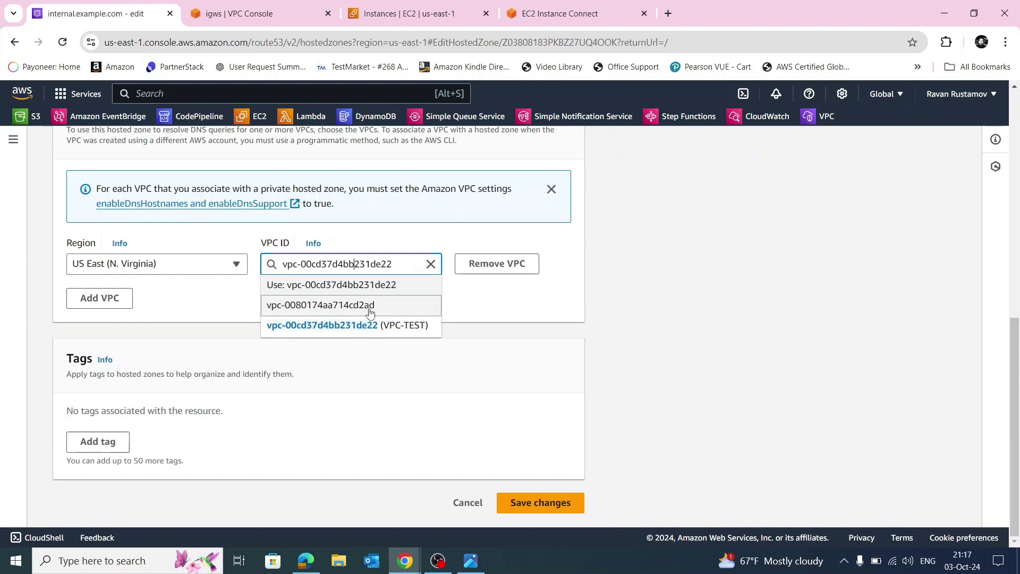
pyautogui.click(474, 317)
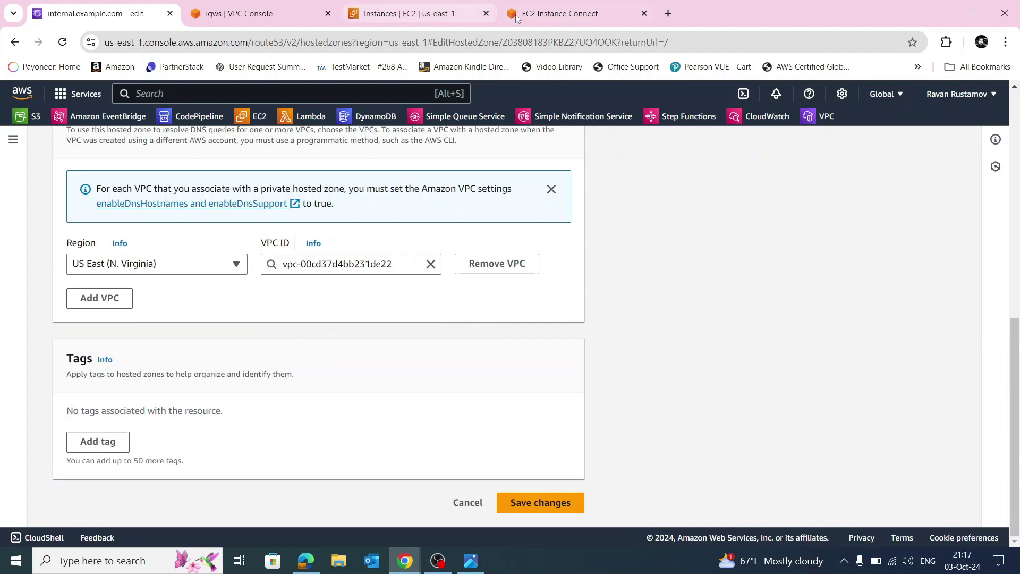
# Step: In testEC2's terminal, clear the stray character, run nslookup app.internal.example.com, and ping app.internal.example.com
pyautogui.click(561, 15)
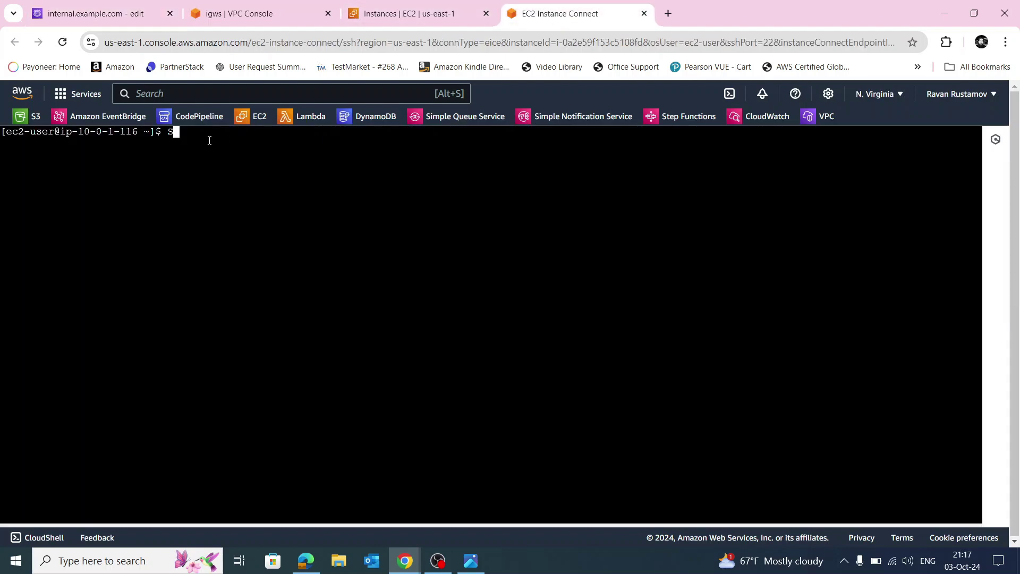
pyautogui.press('BackSpace')
pyautogui.click(197, 138)
pyautogui.rightClick(196, 136)
pyautogui.click(235, 270)
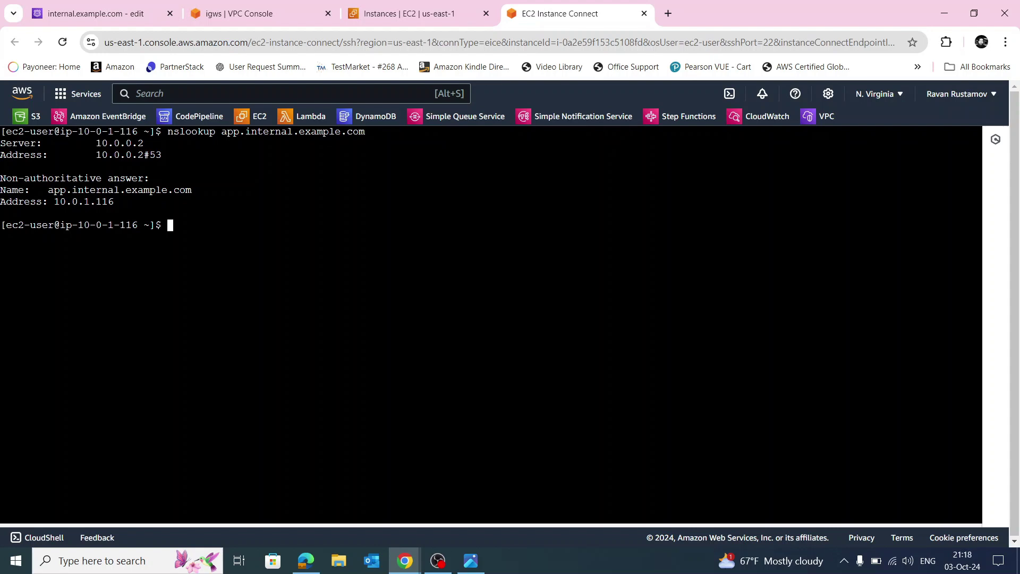
pyautogui.rightClick(185, 232)
pyautogui.click(232, 357)
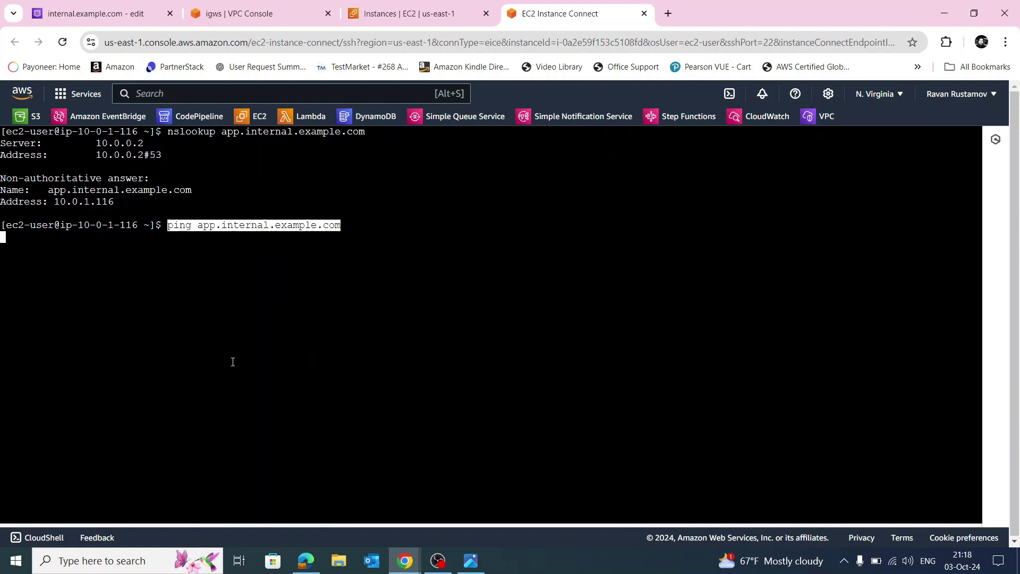